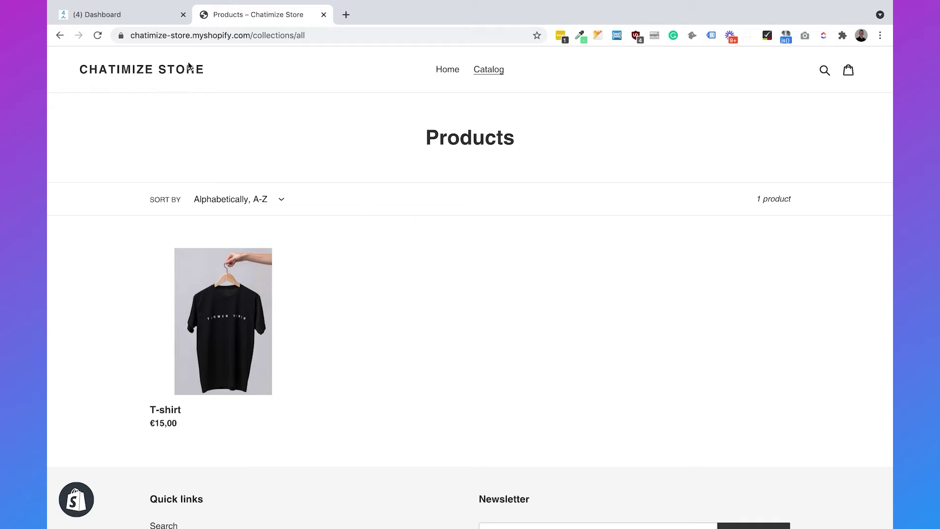
Switch to the ManyChat dashboard and open the Shopify Integration section of the integrations settings.
left_click(130, 18)
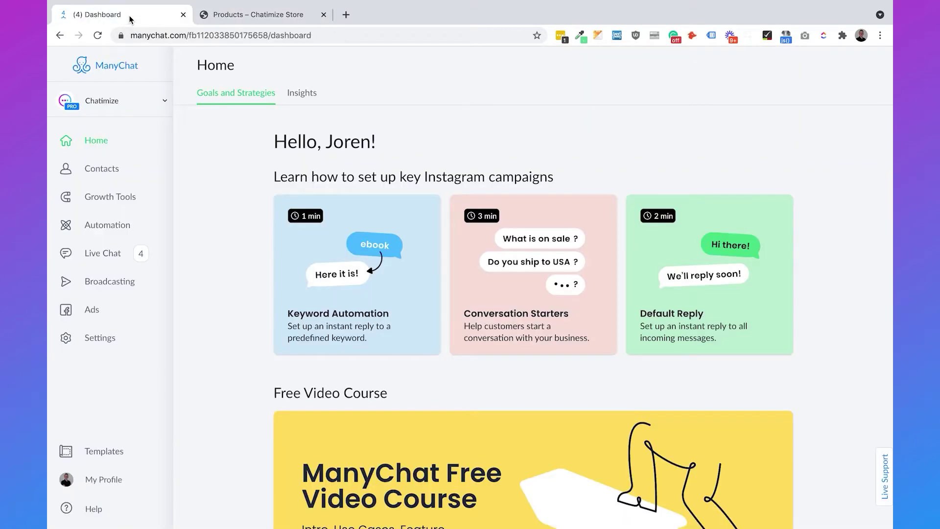
left_click(109, 342)
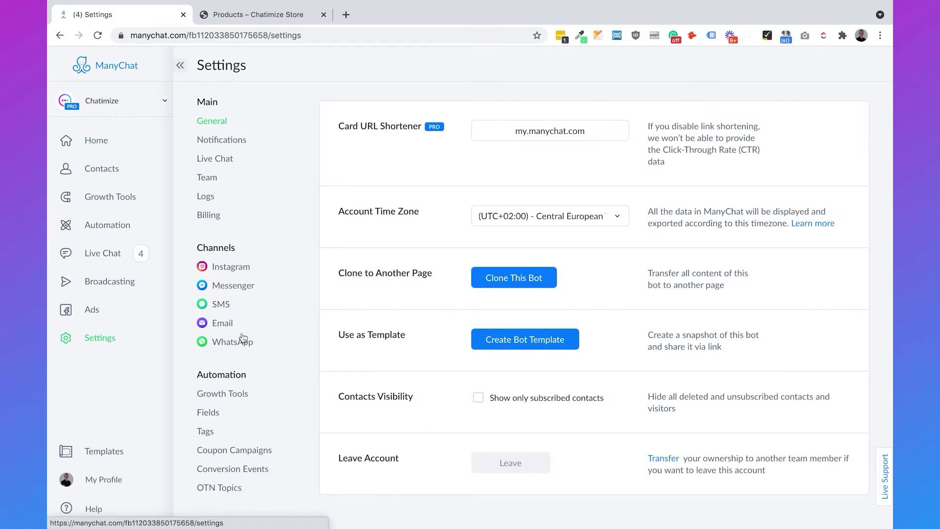
scroll(267, 347, "down", 3)
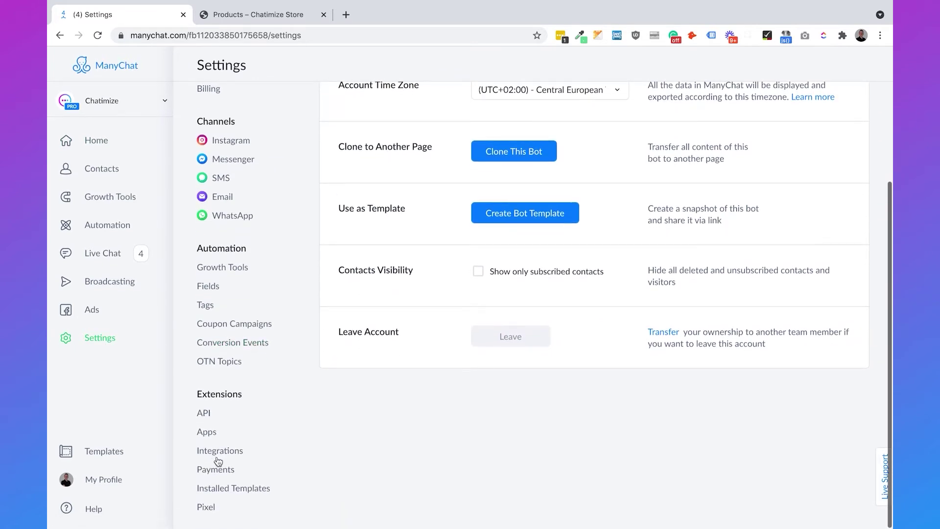
left_click(221, 450)
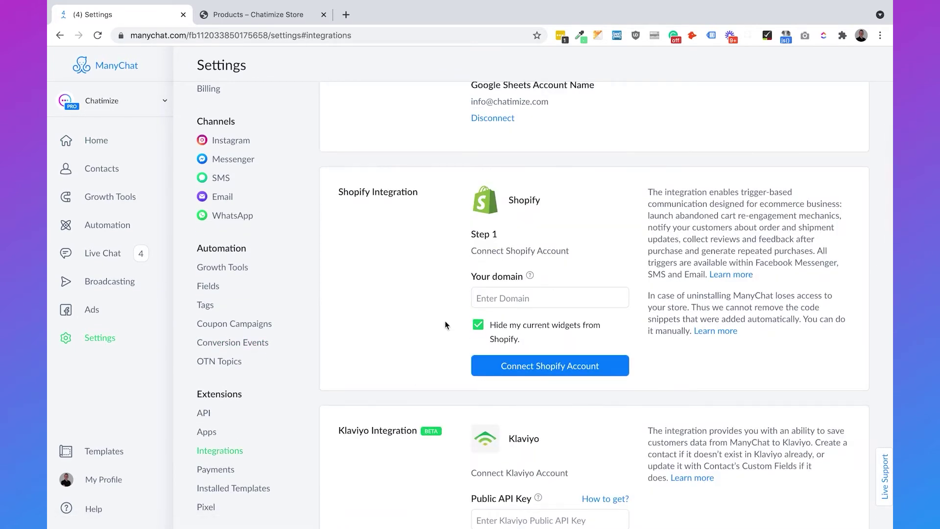
scroll(407, 242, "up", 3)
scroll(406, 239, "down", 2)
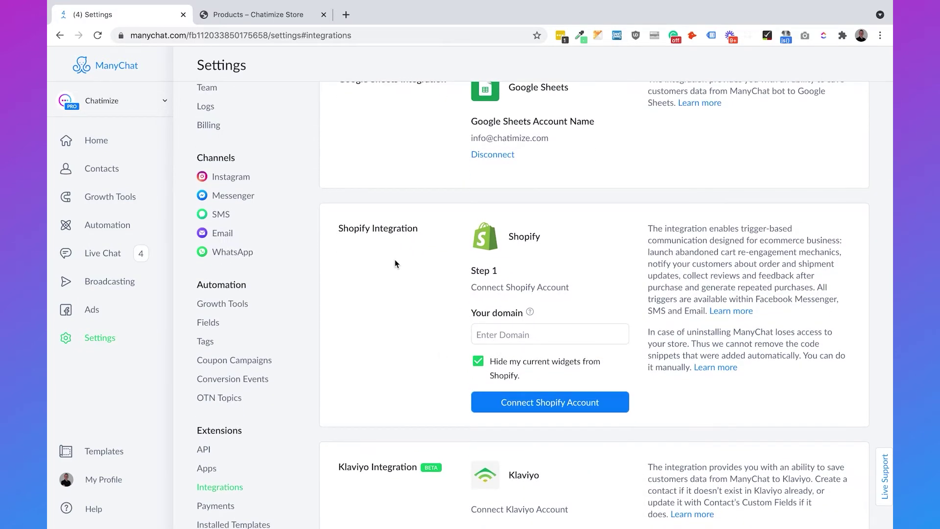
Copy the store domain chatimize-store.myshopify.com from the store page's address and enter it as the Shopify integration's domain.
left_click(267, 17)
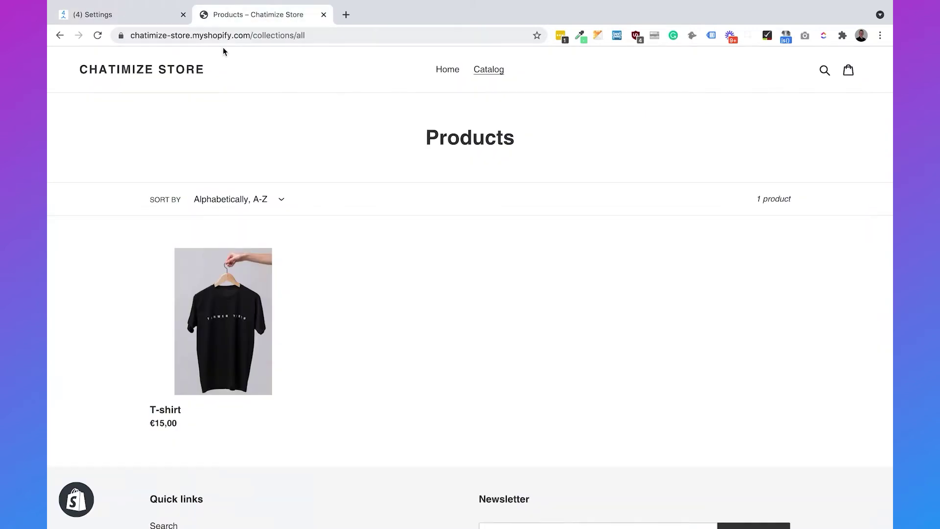
left_click_drag(250, 36, 65, 42)
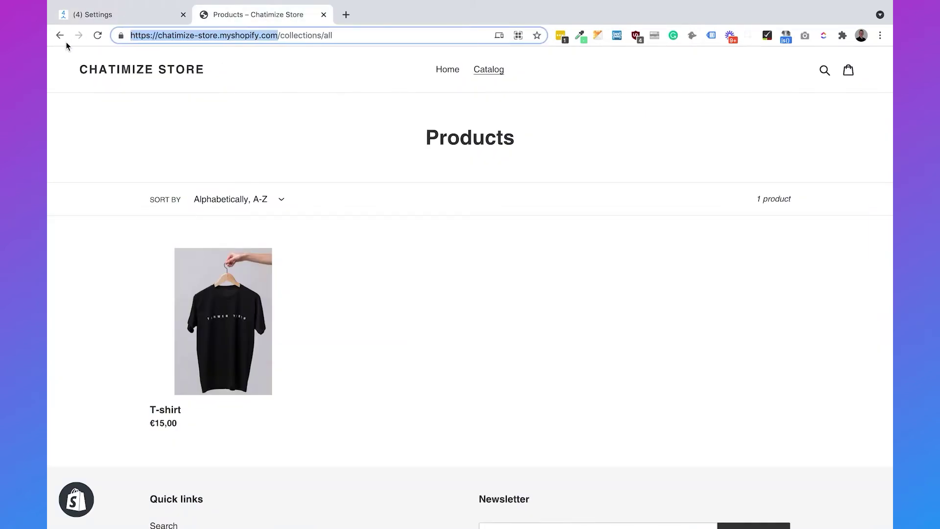
left_click(157, 37)
left_click_drag(159, 37, 278, 37)
key("ctrl+c")
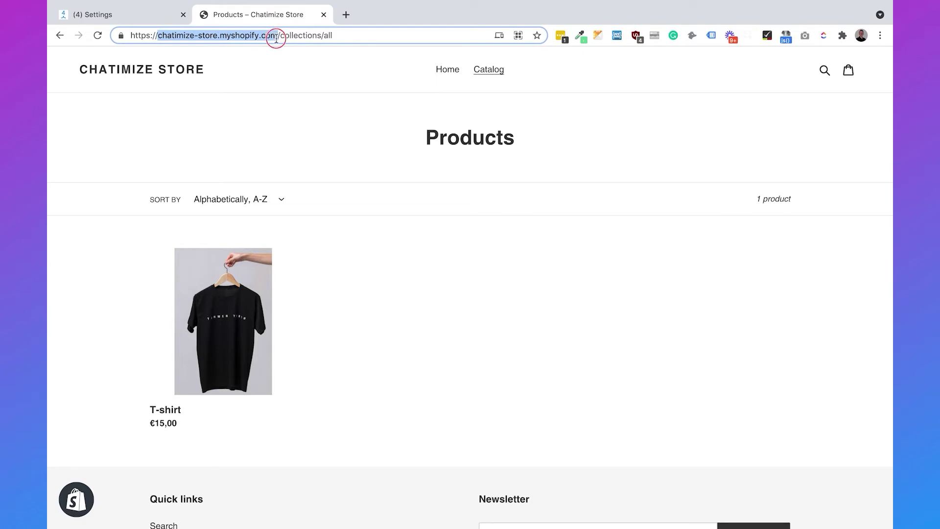
left_click(139, 16)
left_click(503, 329)
key("ctrl+v")
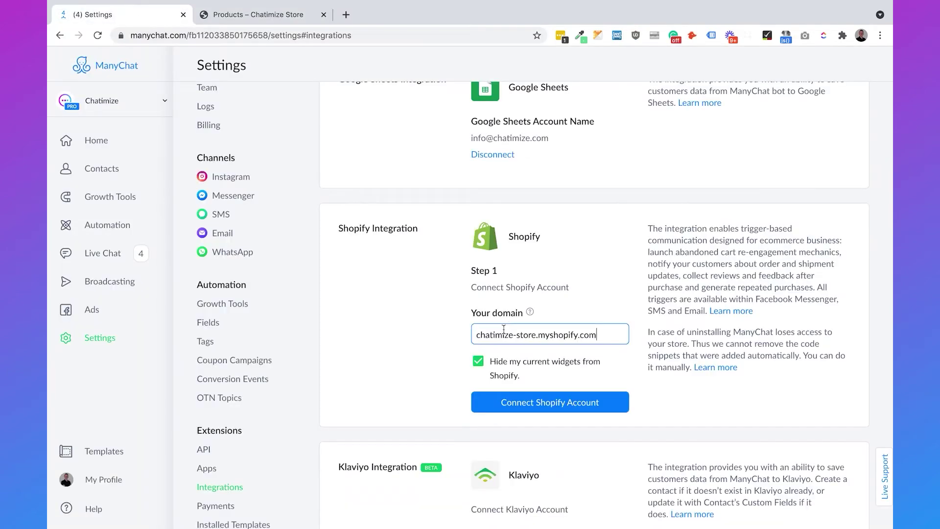
Connect the Shopify account and approve installing the unlisted Interactive Chat Marketing app in the store.
left_click(547, 405)
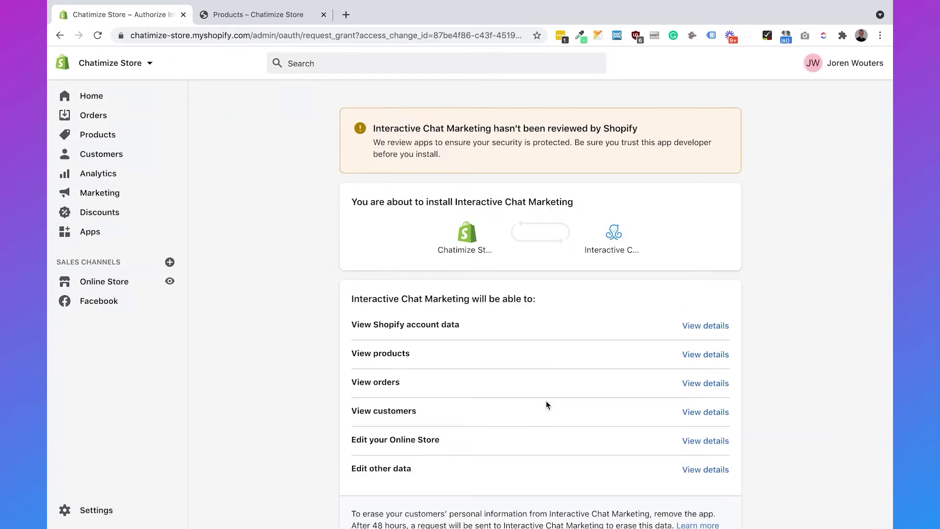
scroll(546, 402, "down", 3)
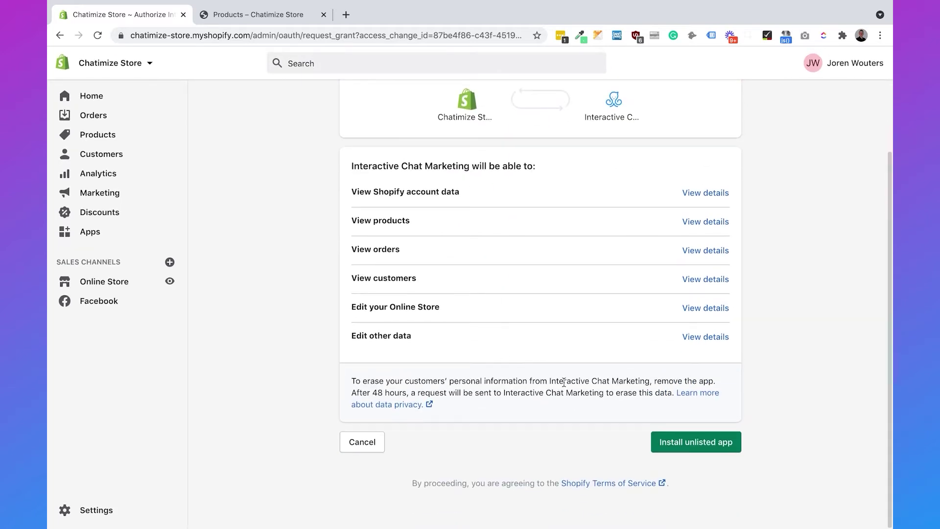
left_click(709, 455)
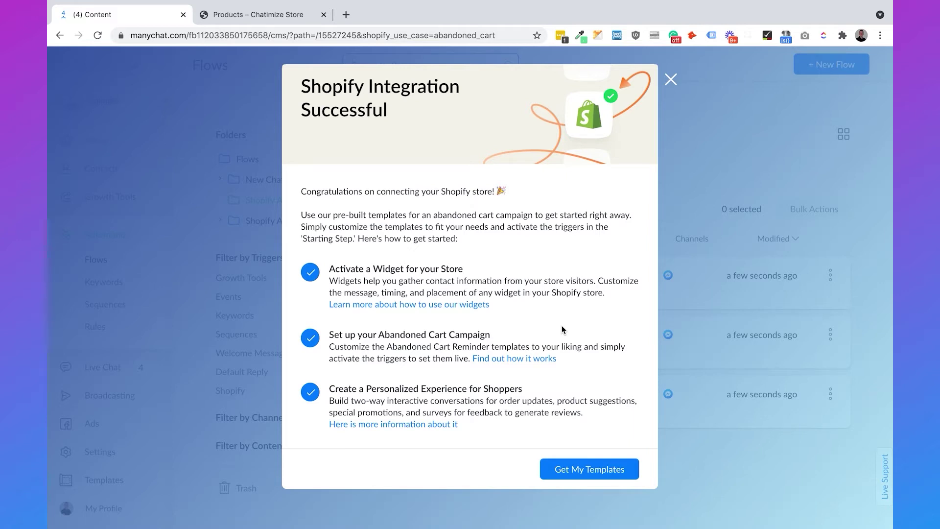
Get the abandoned cart templates and open the flow Shopify 'Add to cart' Popup for opt-ins for editing.
left_click(586, 469)
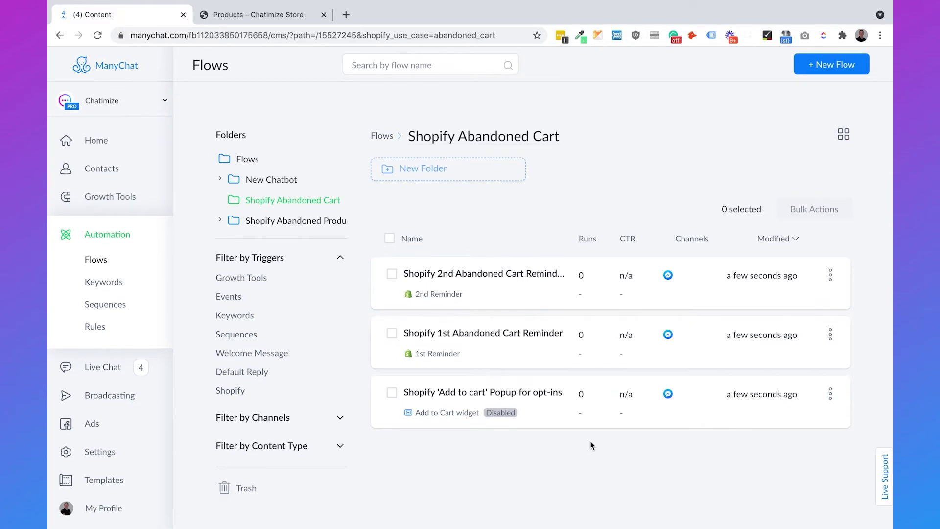
left_click(571, 399)
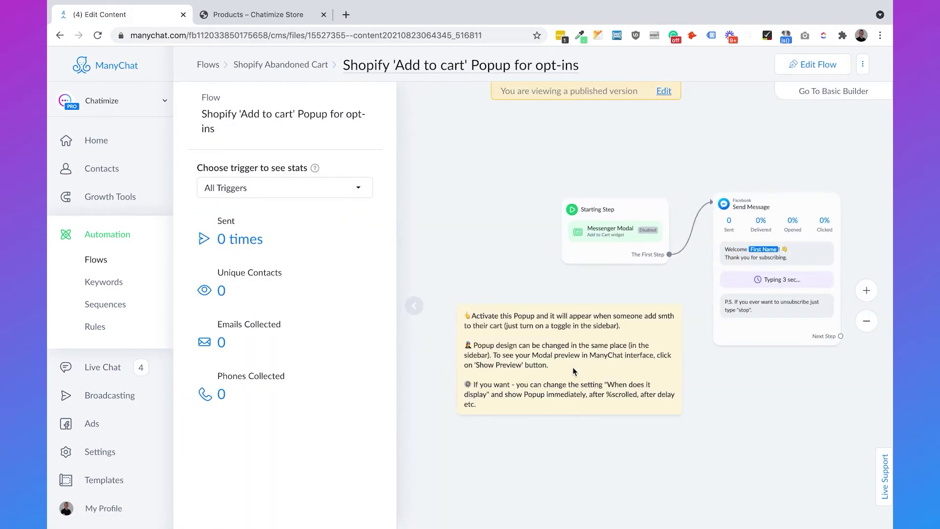
left_click(805, 68)
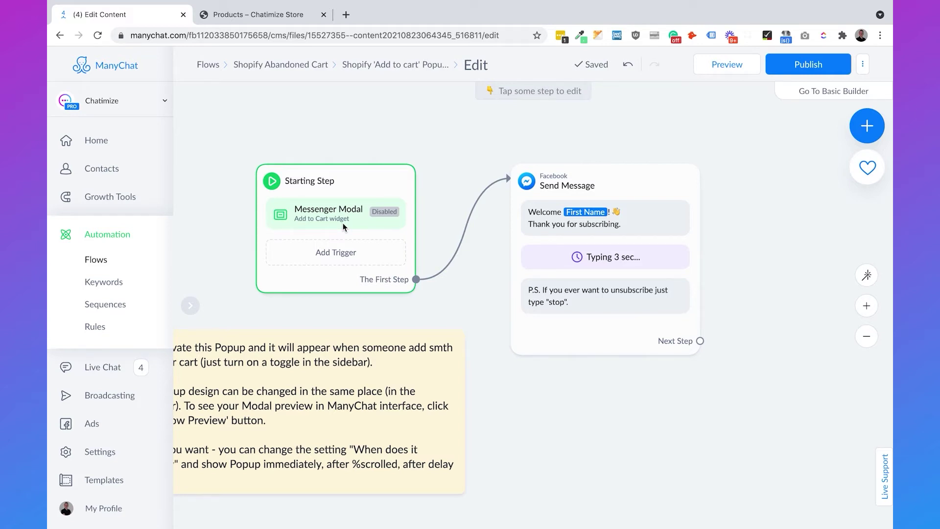
Open the Add to Cart widget settings of the Starting Step's Messenger Modal trigger and show the popup preview.
left_click(558, 203)
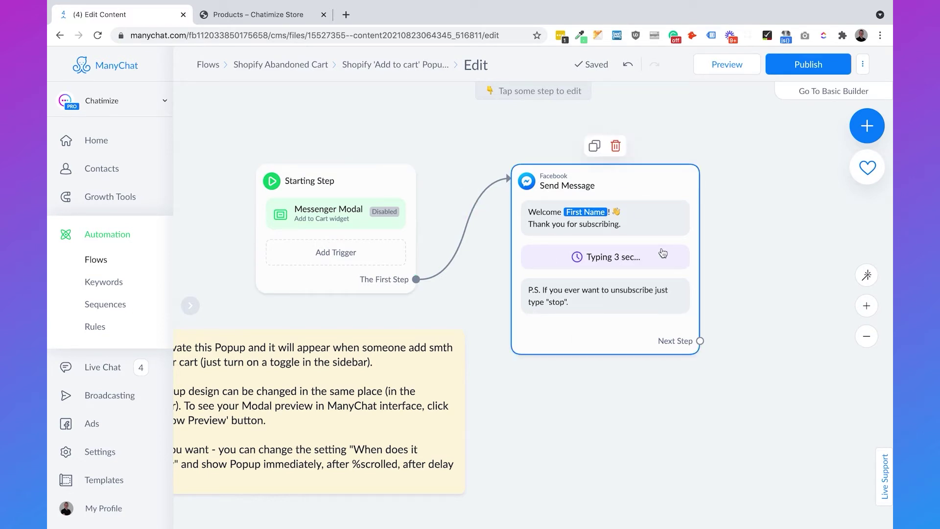
left_click(355, 220)
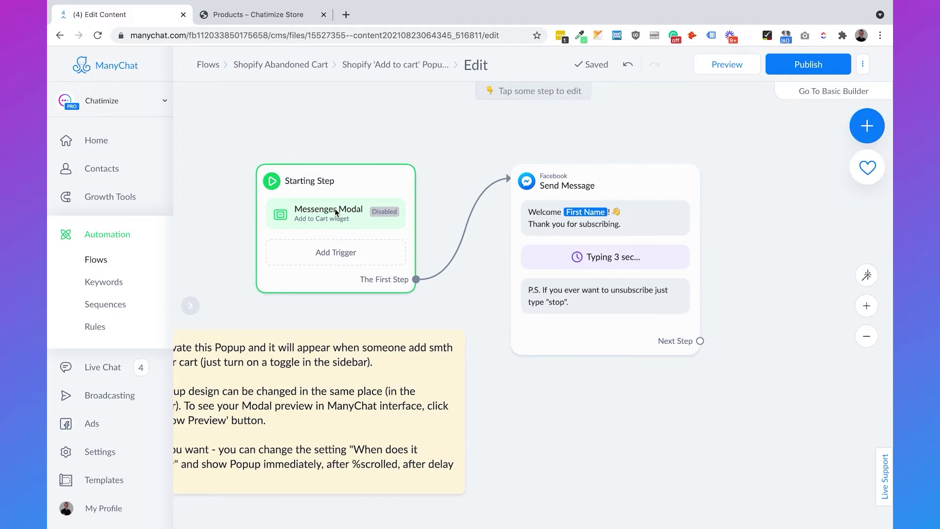
left_click(339, 215)
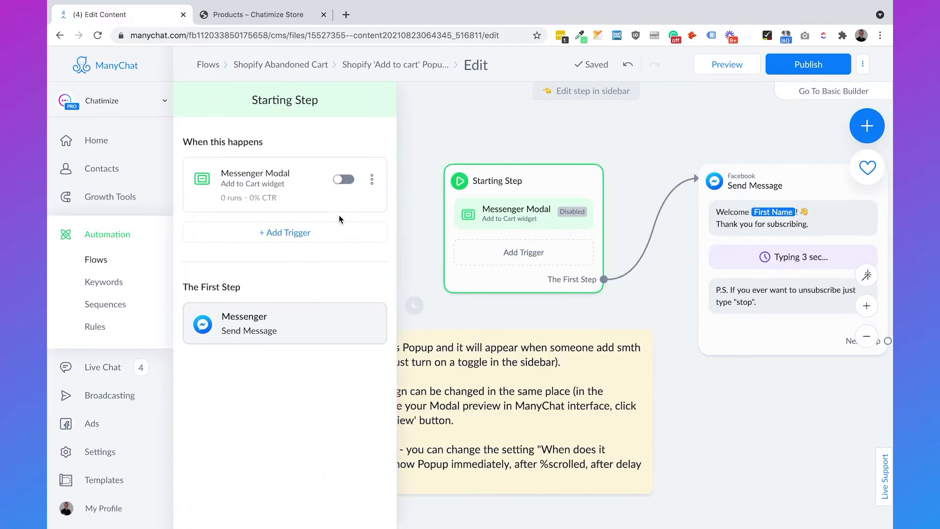
left_click(328, 203)
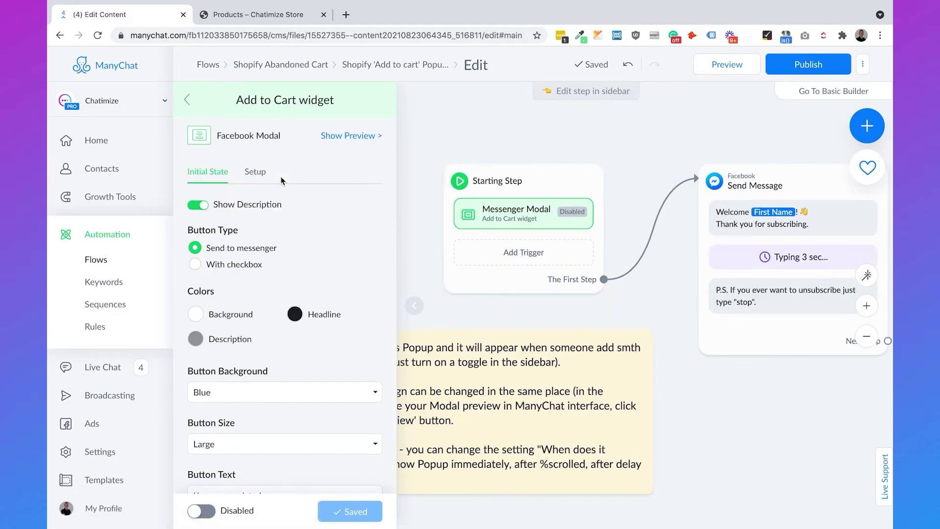
left_click(355, 141)
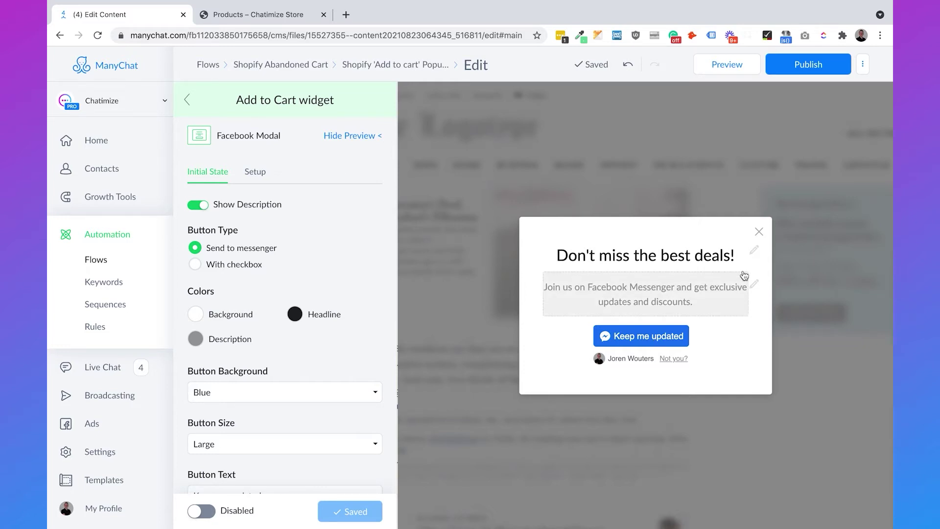
Replace the popup headline with "Do you want 10% discount on your first order?".
left_click(693, 259)
key("BackSpace")
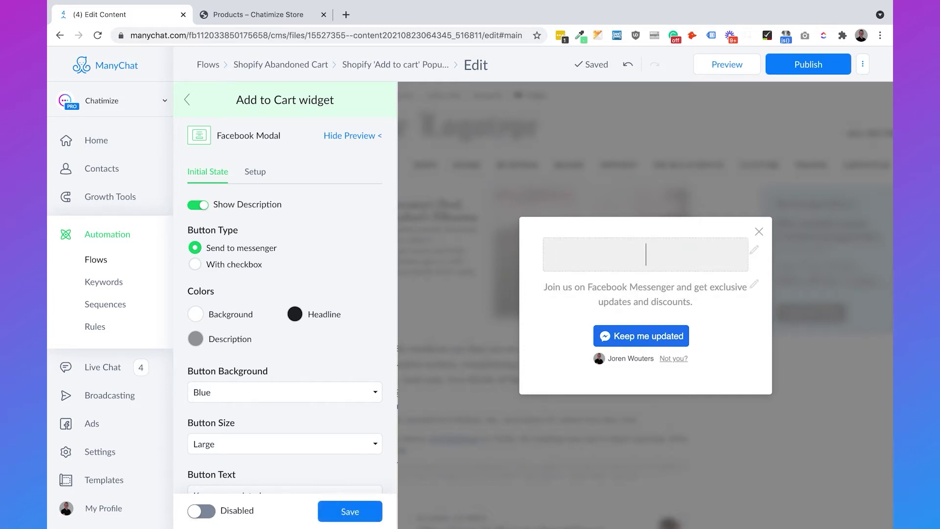
type("Do you want")
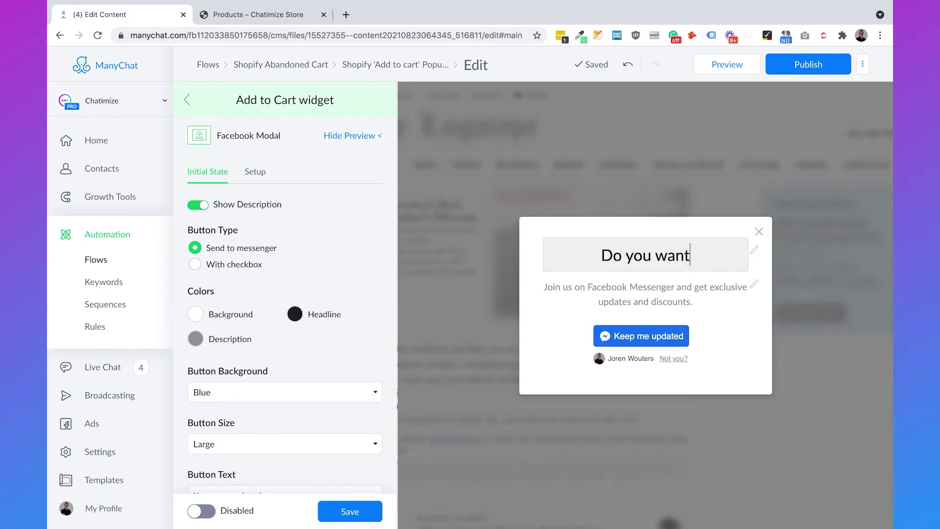
type(" 10% discount on ")
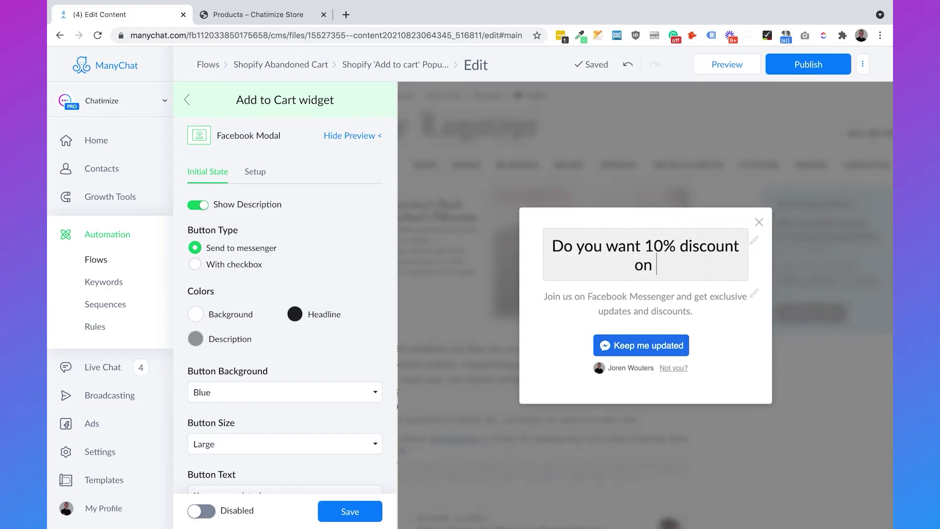
type("your first order?")
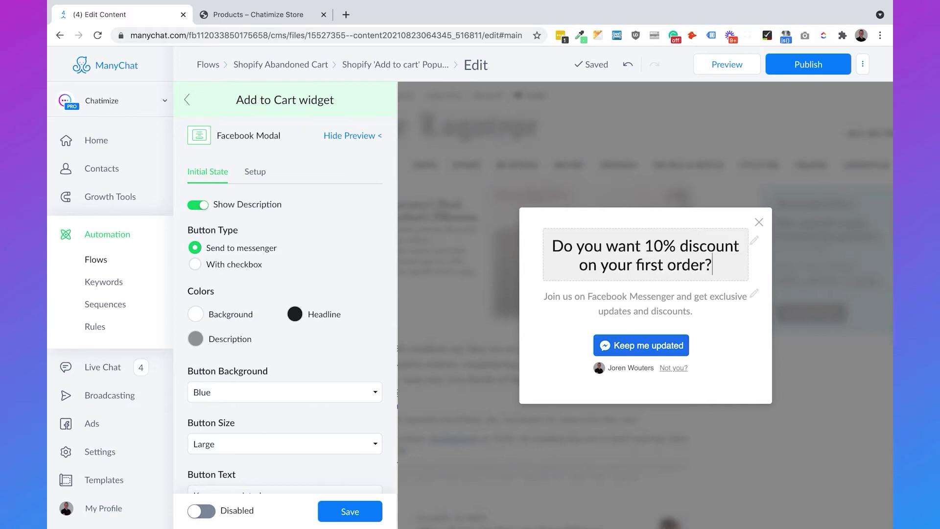
Replace the popup description with "Click the button below to get 10% discount on your first order.".
left_click(640, 300)
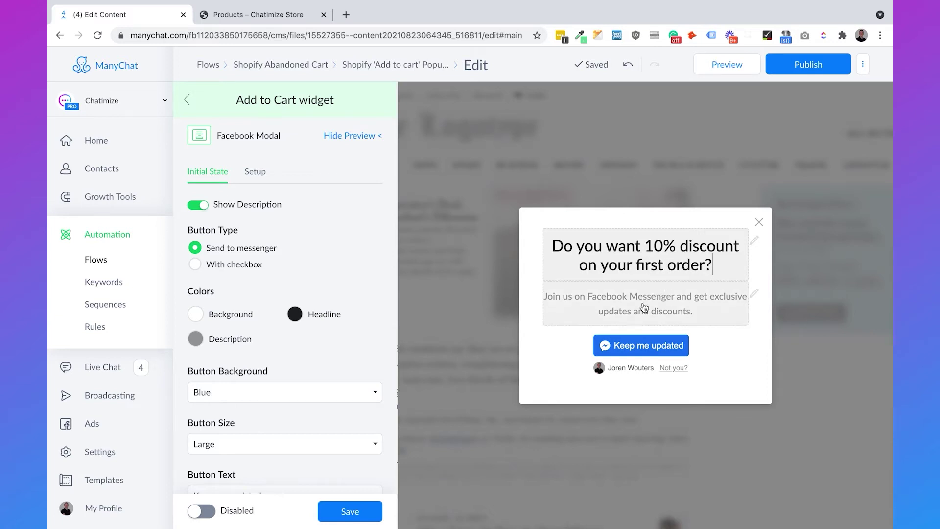
key("ctrl+a")
key("BackSpace")
type("Cl")
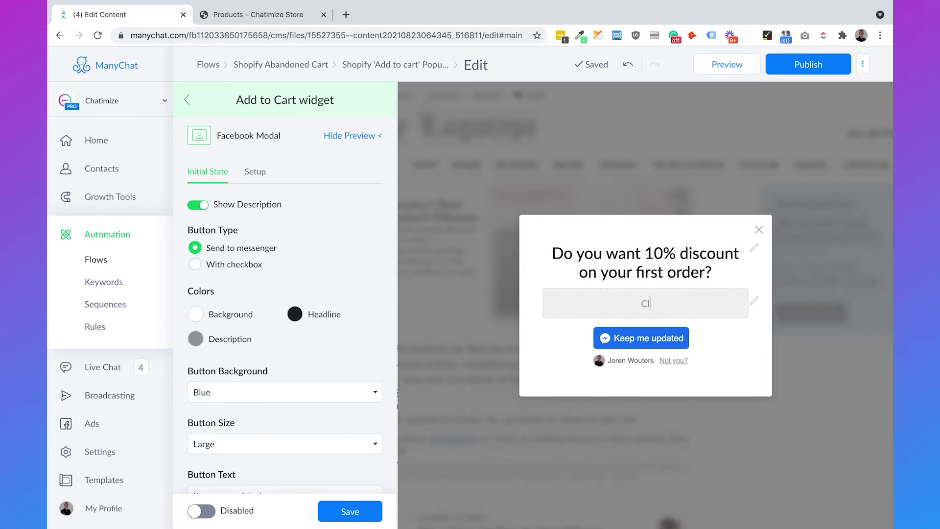
type("ick the button below to get 10% discou")
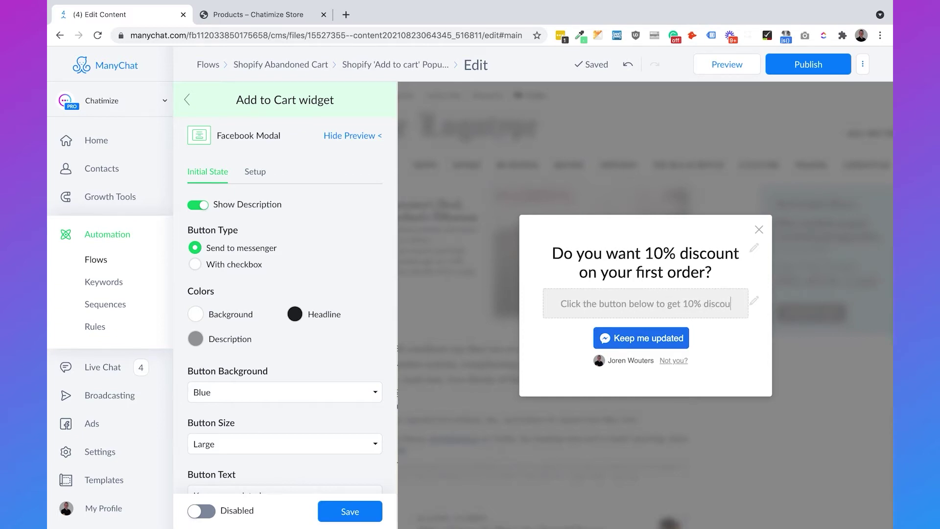
type("nt on your first order.")
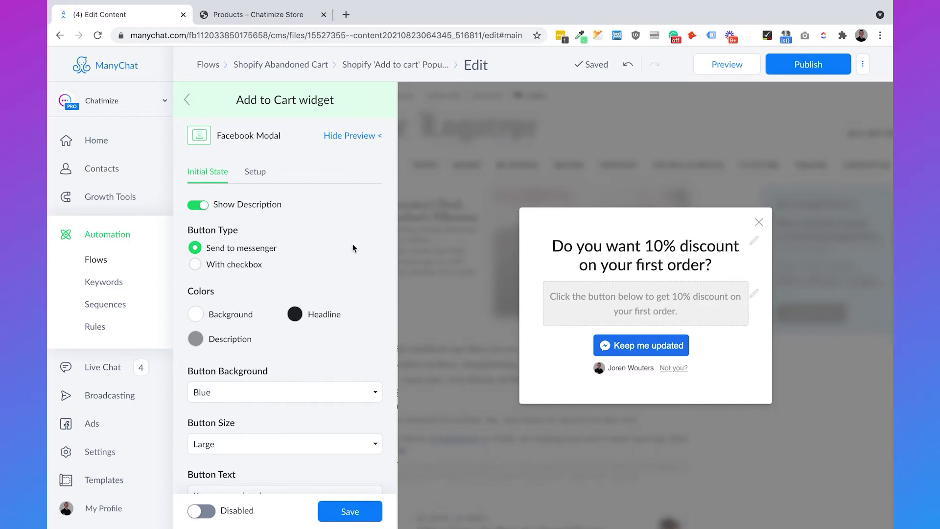
Set the widget's button text to "Receive this in Messenger".
scroll(365, 354, "down", 2)
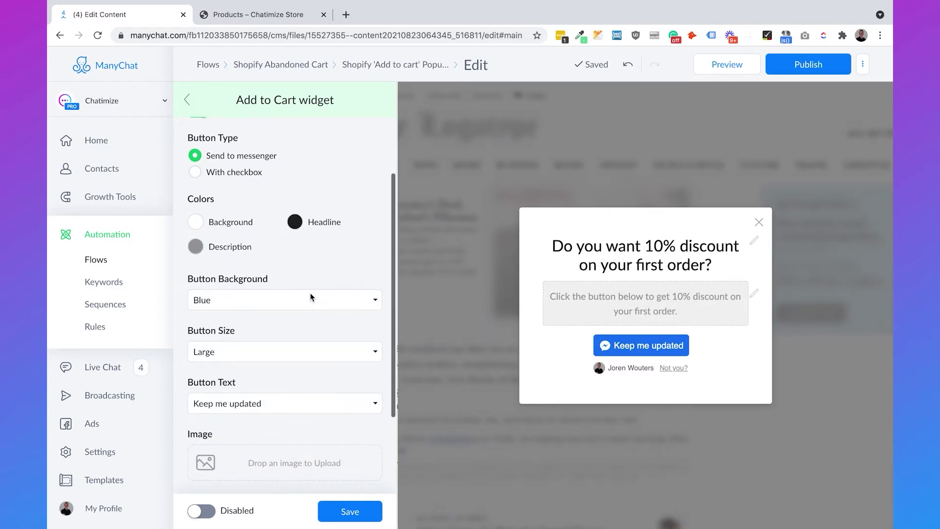
scroll(296, 375, "down", 1)
left_click(296, 372)
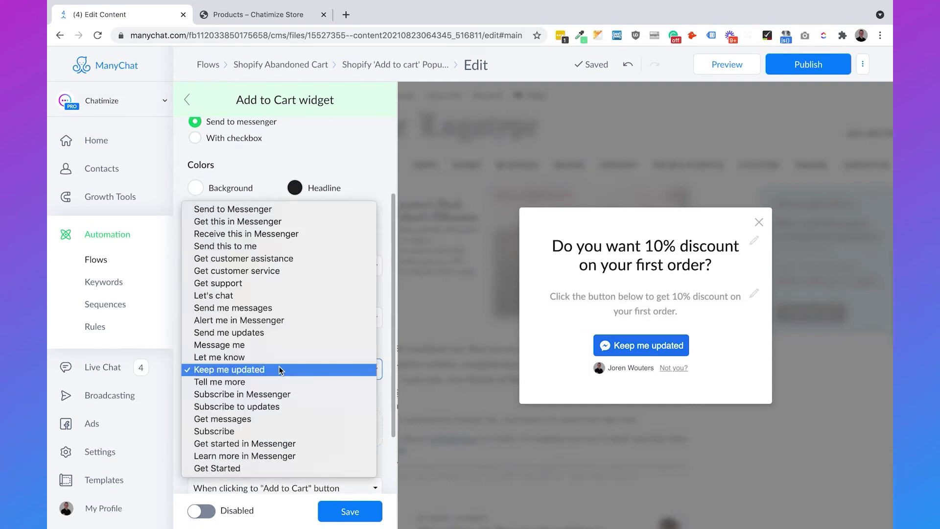
left_click(271, 235)
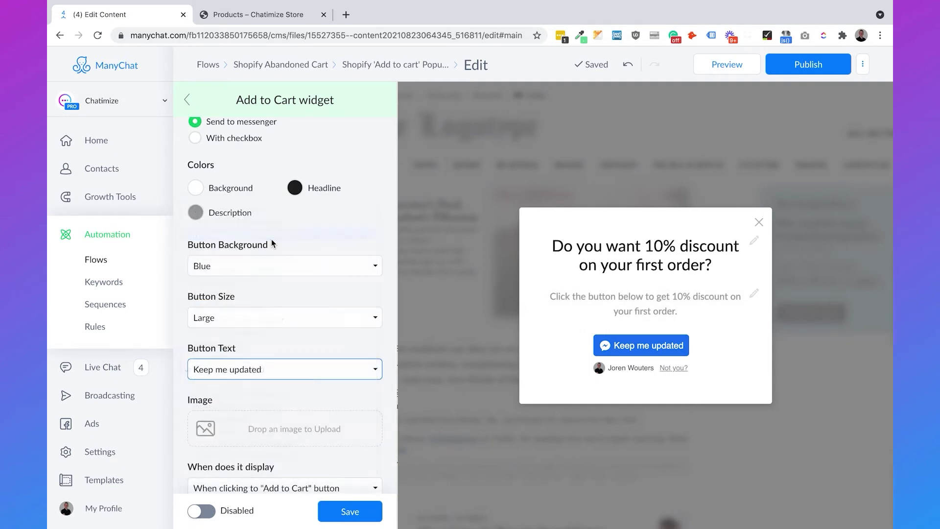
left_click(312, 331)
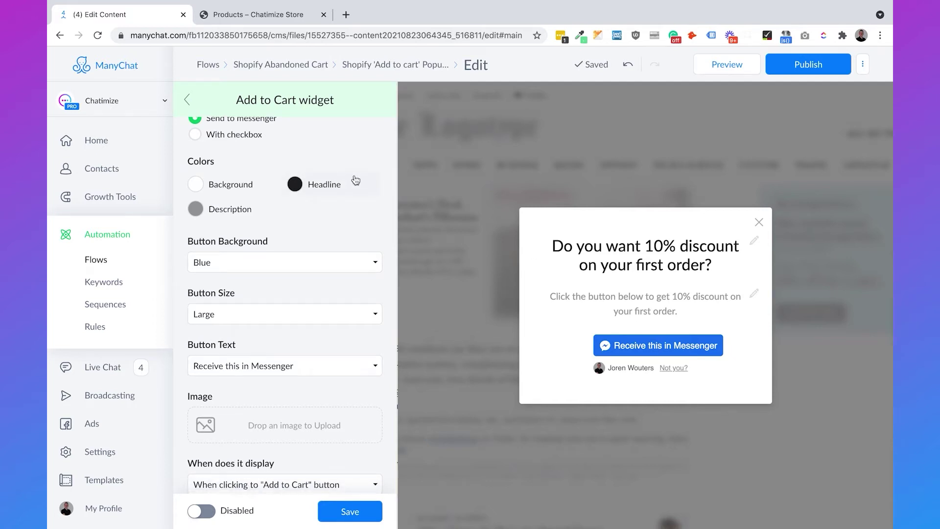
Review the widget's button type, color, size and image options through to its display timing and repeat settings.
scroll(318, 242, "up", 3)
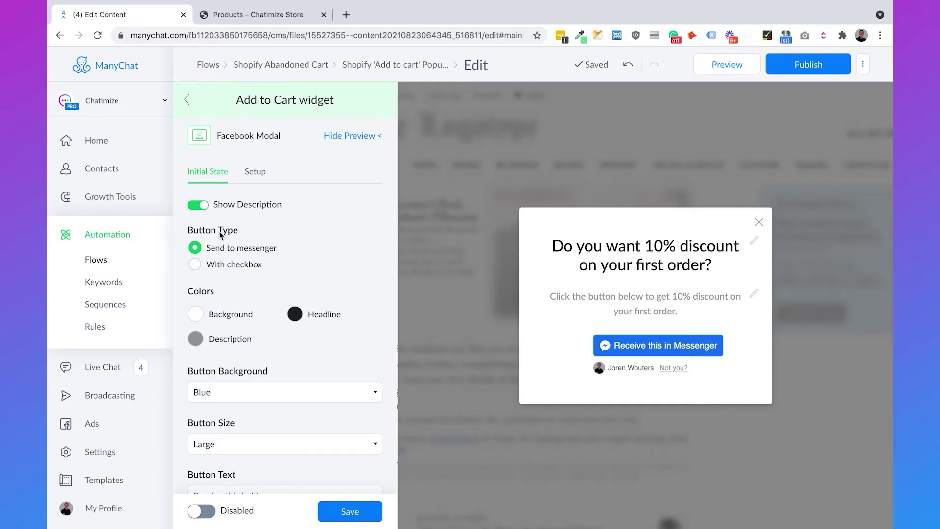
scroll(216, 236, "down", 1)
scroll(211, 294, "down", 3)
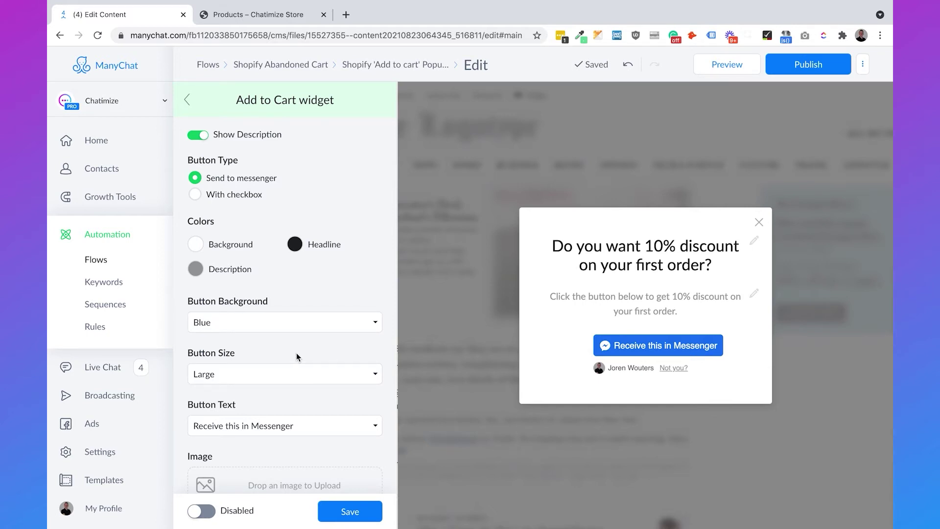
scroll(295, 352, "down", 9)
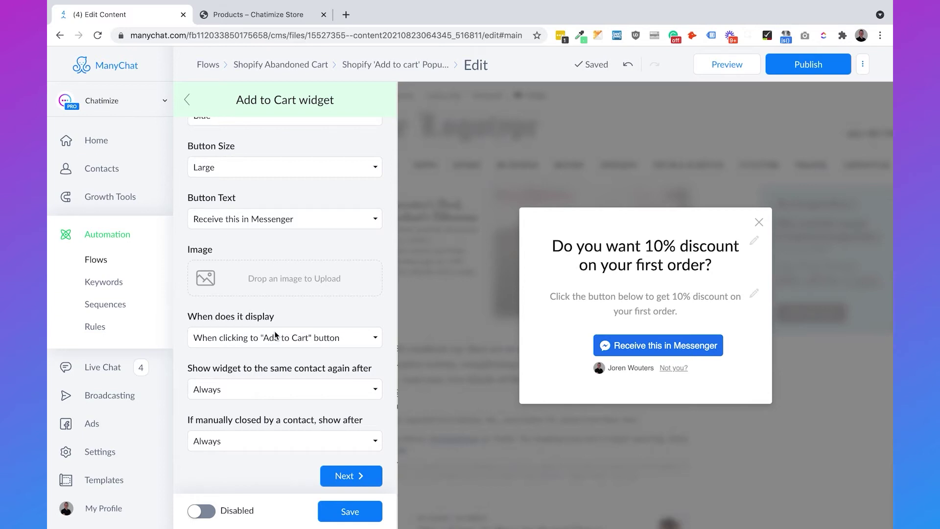
Set the Add to Cart widget to display after 5 seconds have passed.
left_click(275, 337)
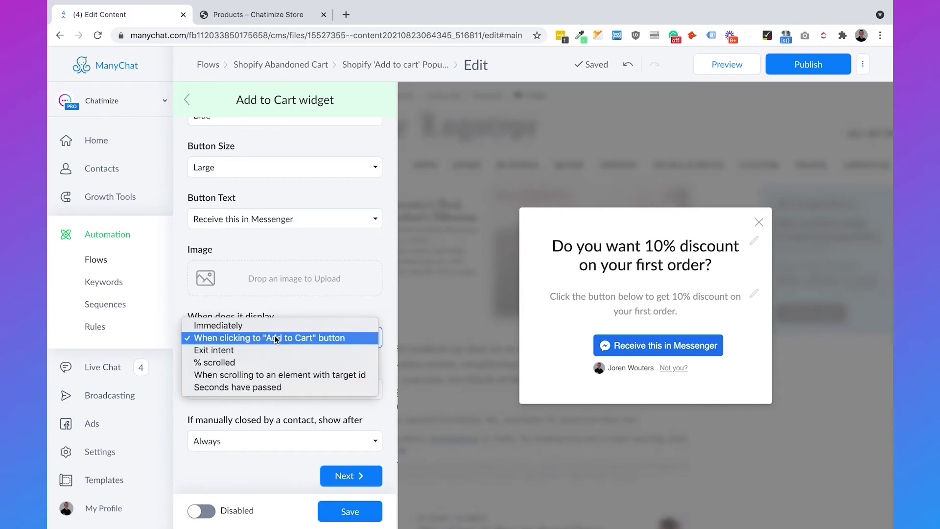
left_click(262, 387)
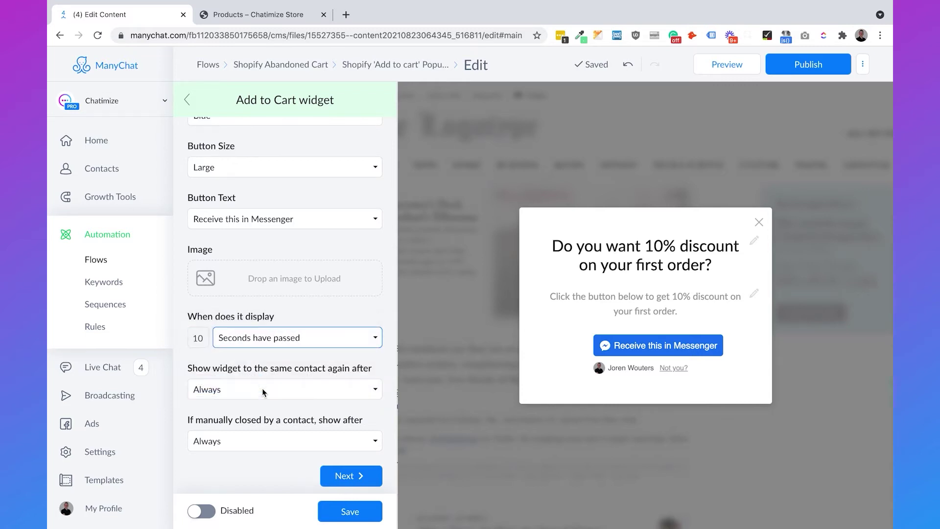
double_click(209, 341)
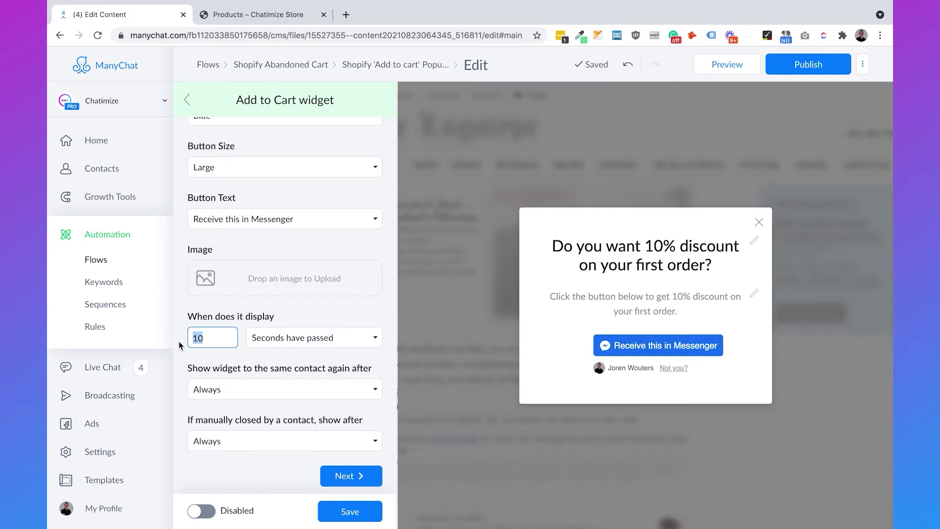
key("BackSpace")
type("5")
Set the widget's repeat display to Never, both for the same contact and after being manually closed.
left_click(289, 383)
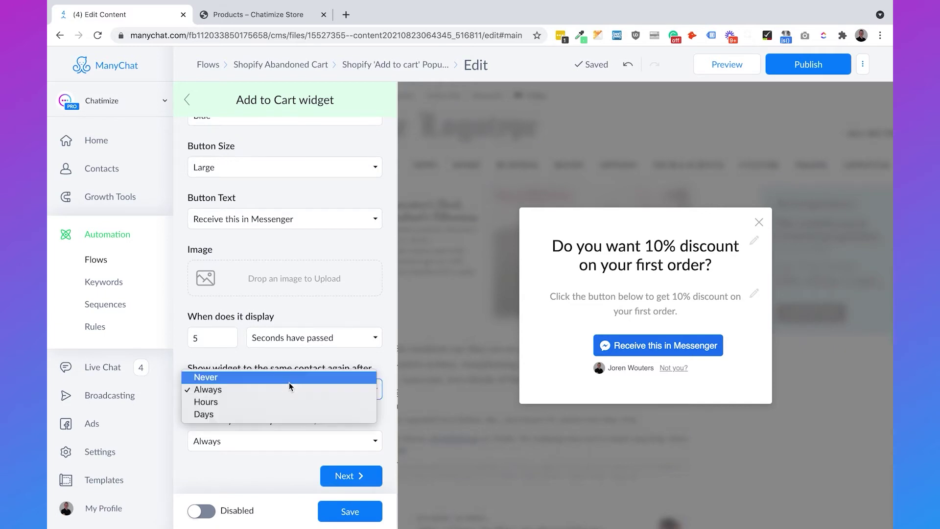
left_click(185, 355)
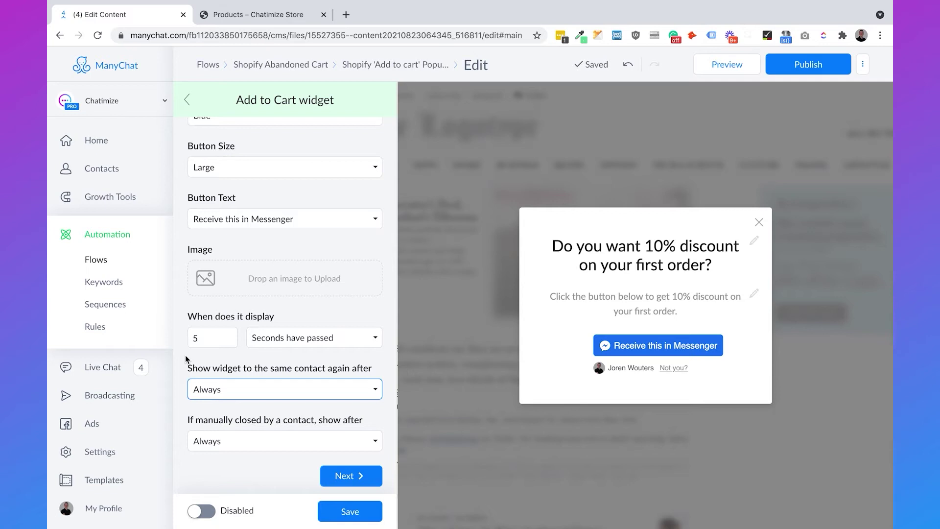
left_click(207, 387)
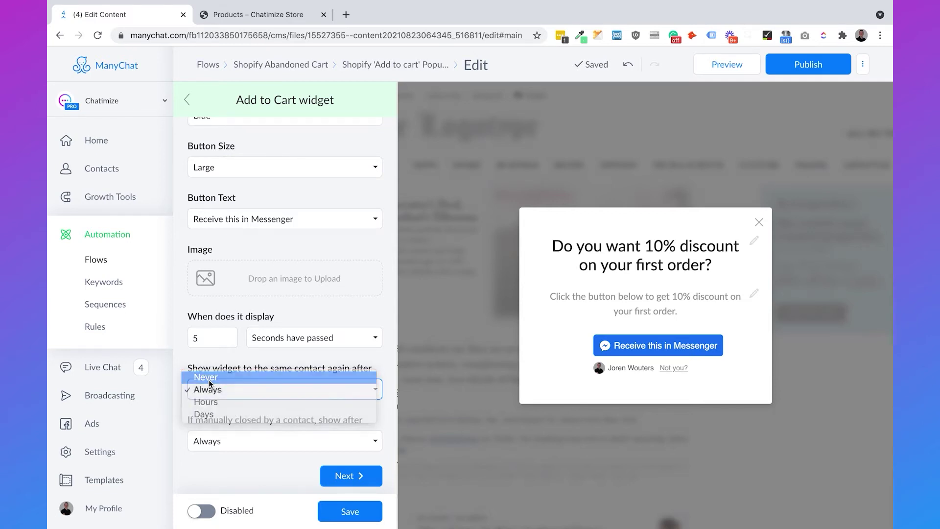
left_click(206, 377)
left_click(216, 440)
left_click(215, 428)
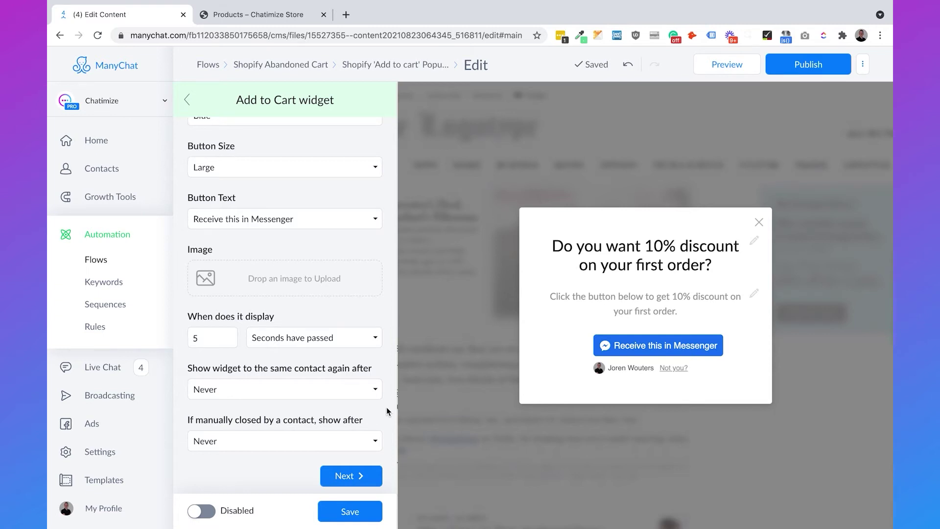
Set the widget to Always show again to the same contact and after a contact manually closes it.
left_click(347, 393)
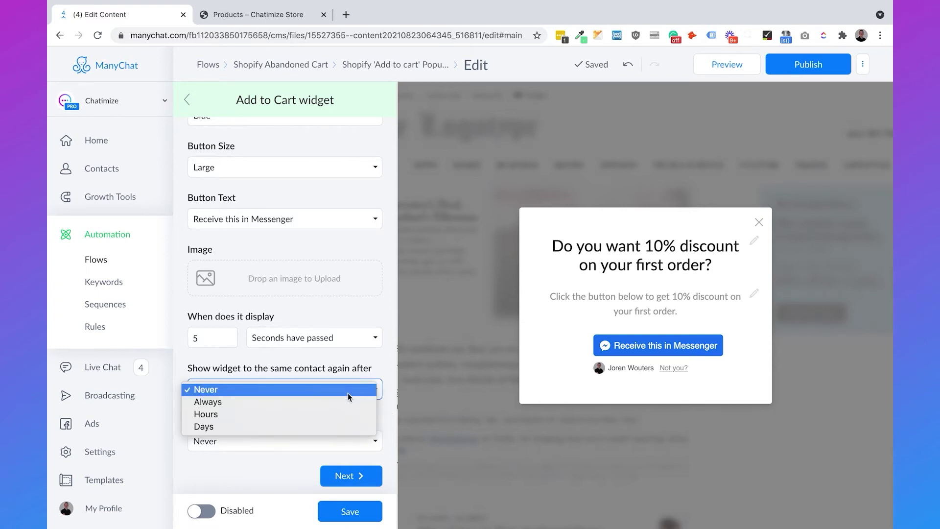
left_click(347, 401)
left_click(263, 440)
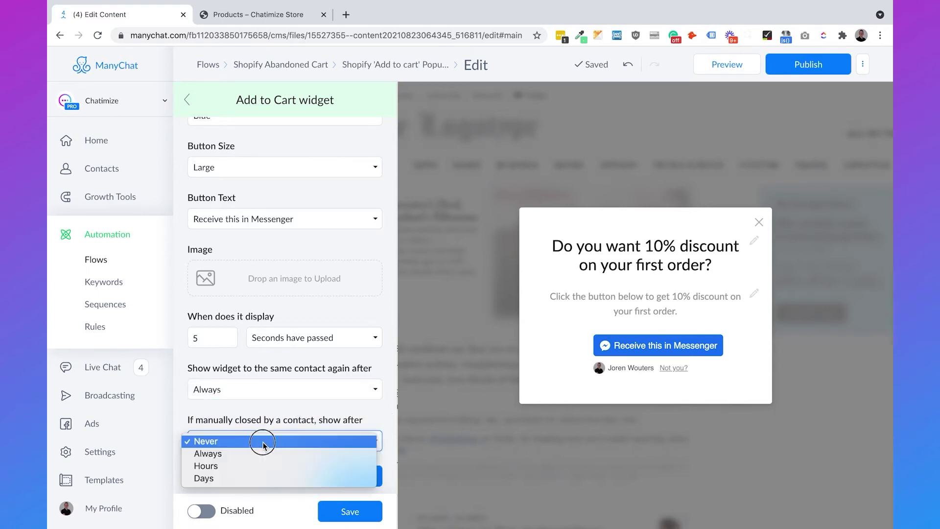
left_click(254, 451)
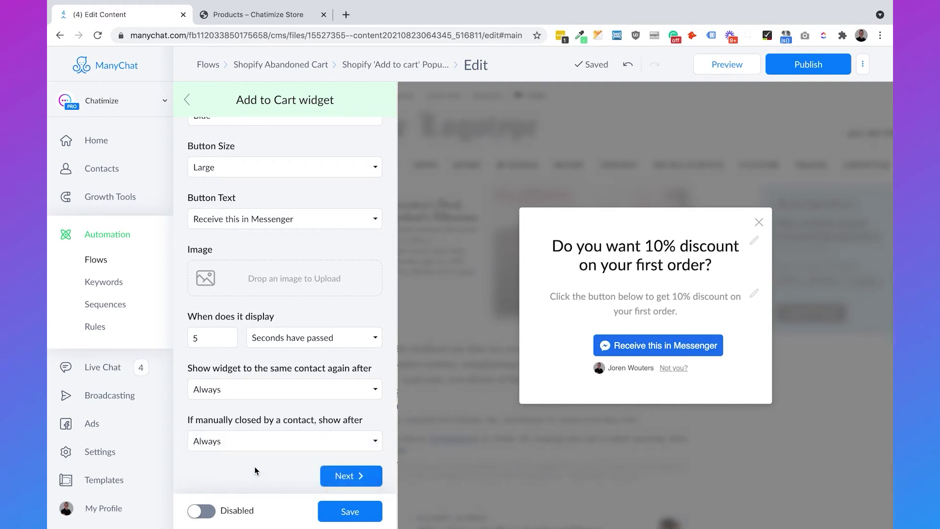
Advance the widget configuration past the Submitted State to the visibility settings in Setup.
left_click(337, 477)
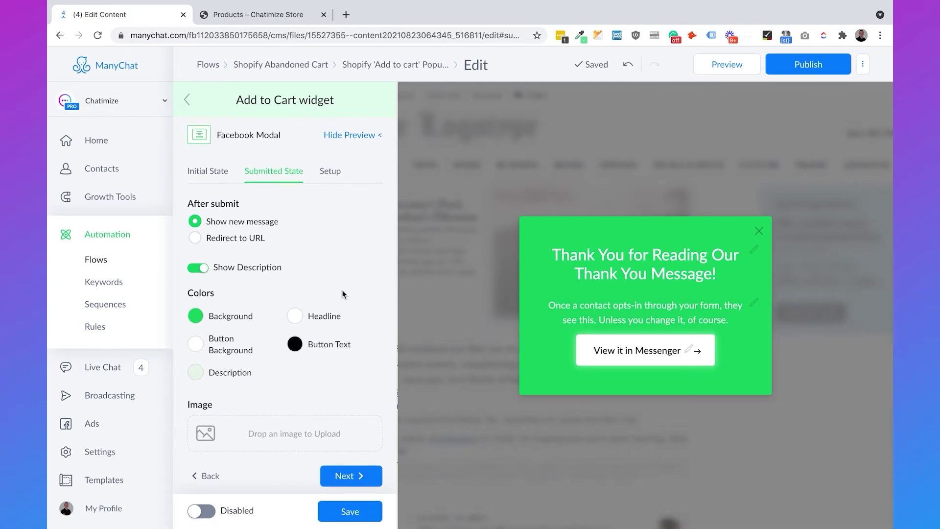
left_click(345, 476)
scroll(327, 313, "down", 3)
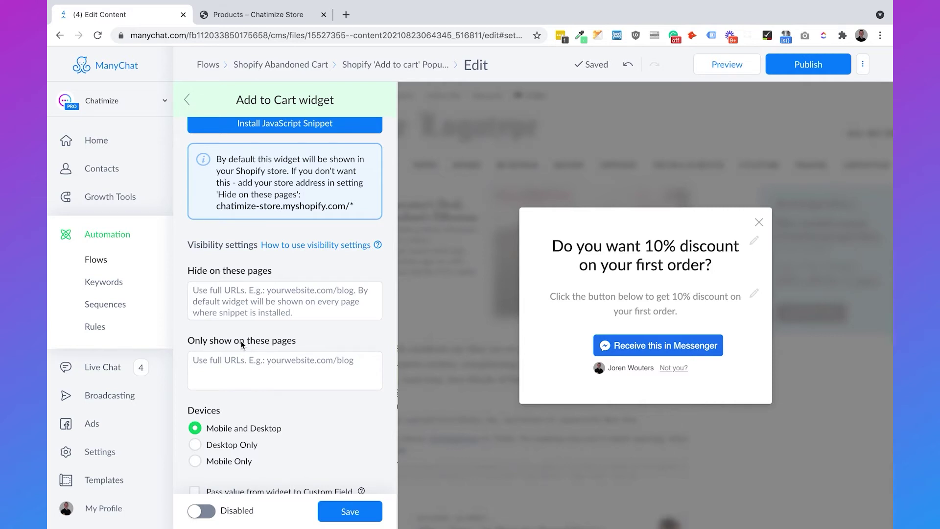
Switch to the Chatimize Store page, open the T-shirt product and copy its URL.
left_click(274, 17)
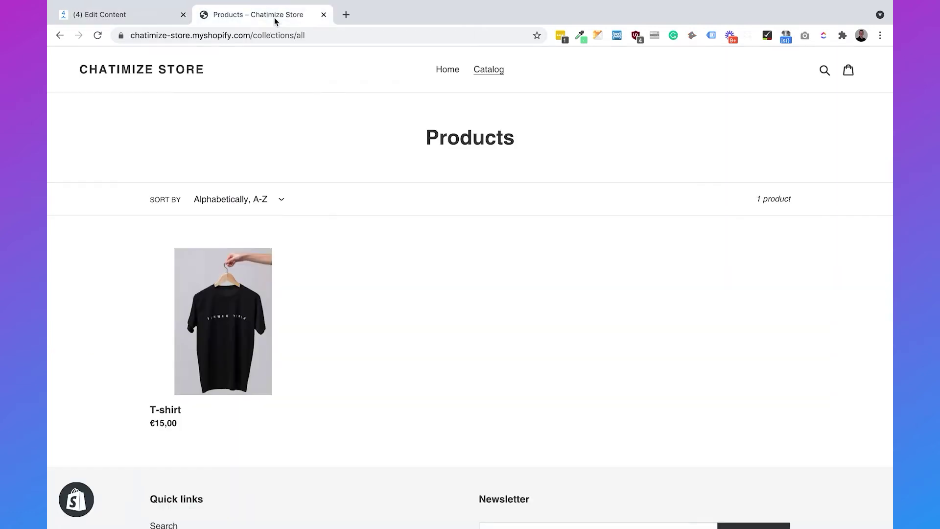
left_click(245, 291)
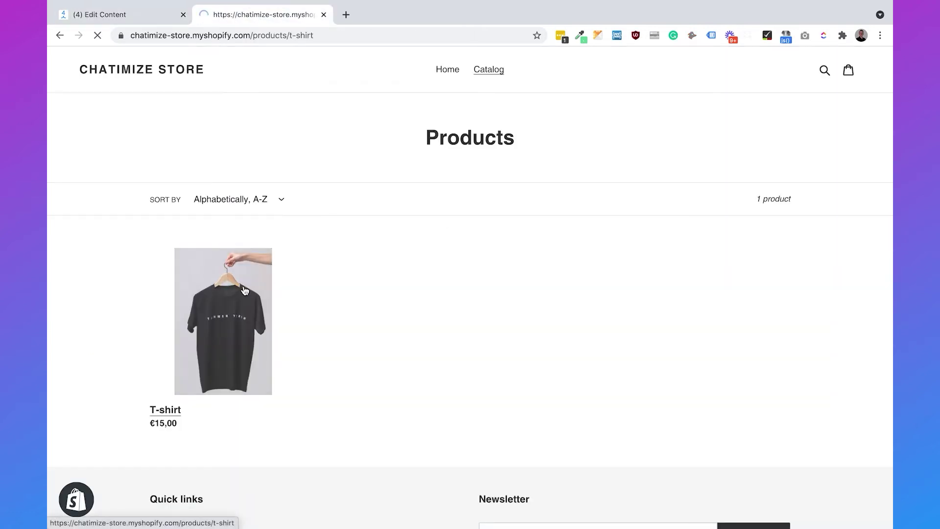
left_click(349, 36)
key("ctrl+c")
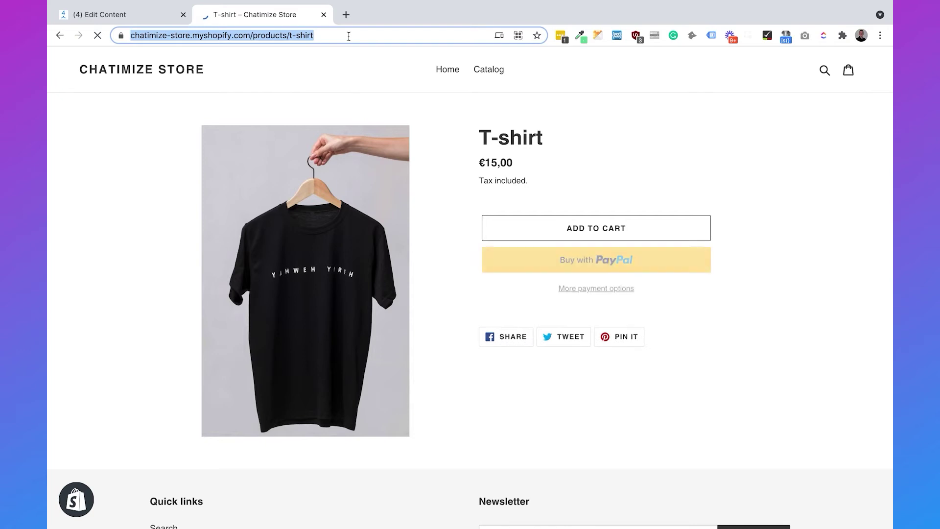
left_click(139, 14)
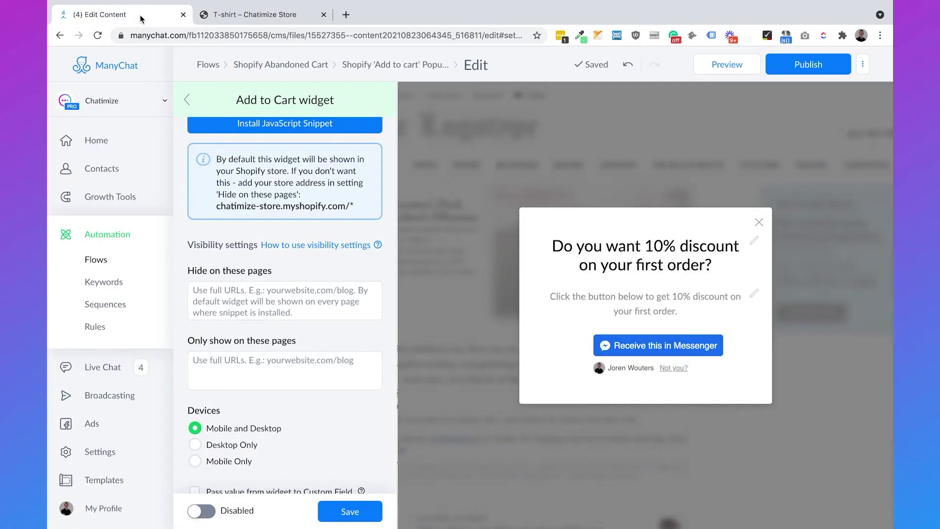
left_click(238, 368)
key("ctrl+v")
left_click(218, 337)
scroll(300, 398, "down", 1)
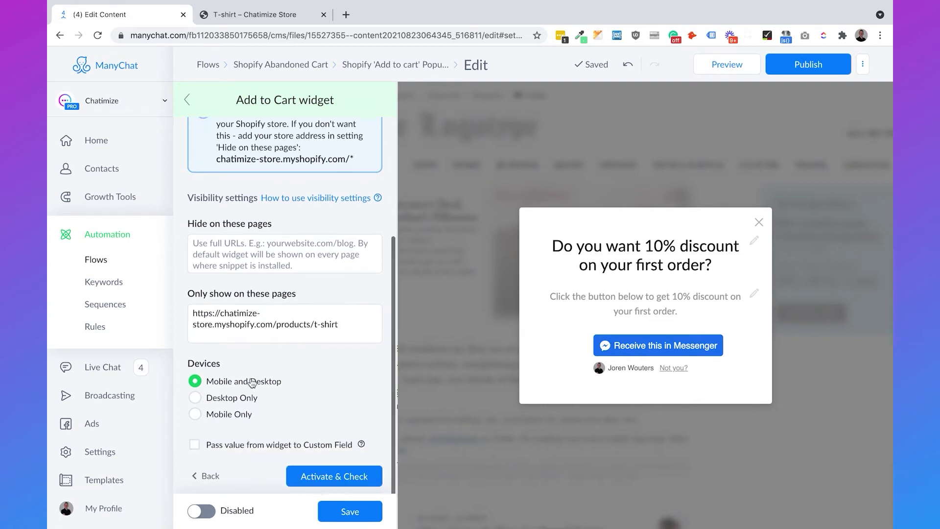
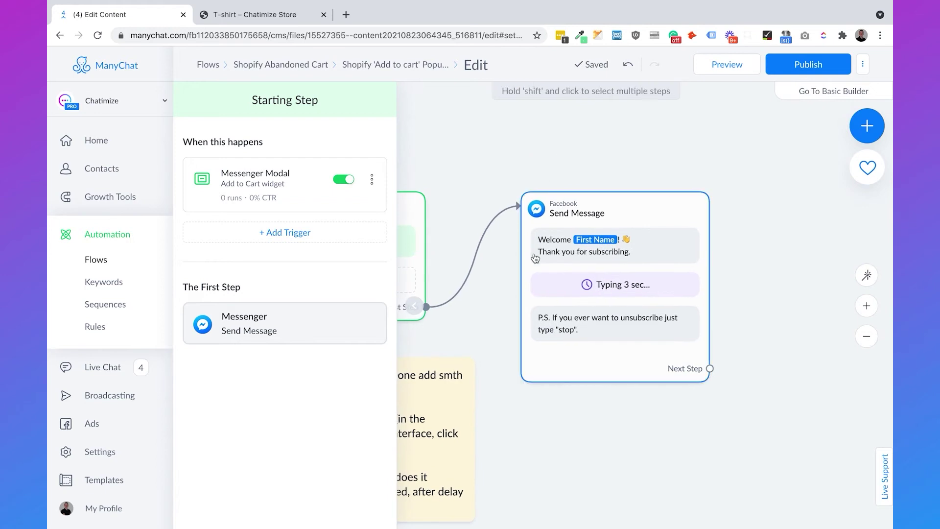
Open the flow's Send Message step and set its content type to Other.
left_click(646, 241)
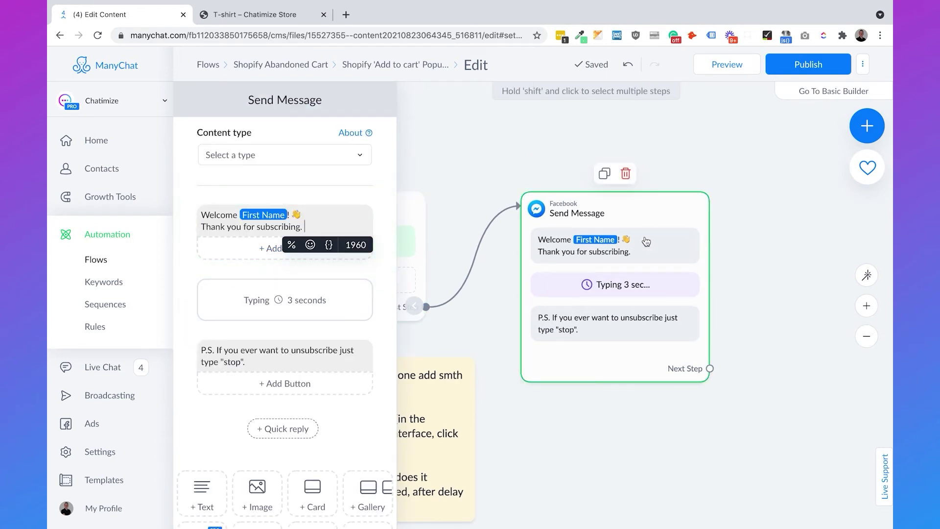
left_click(232, 155)
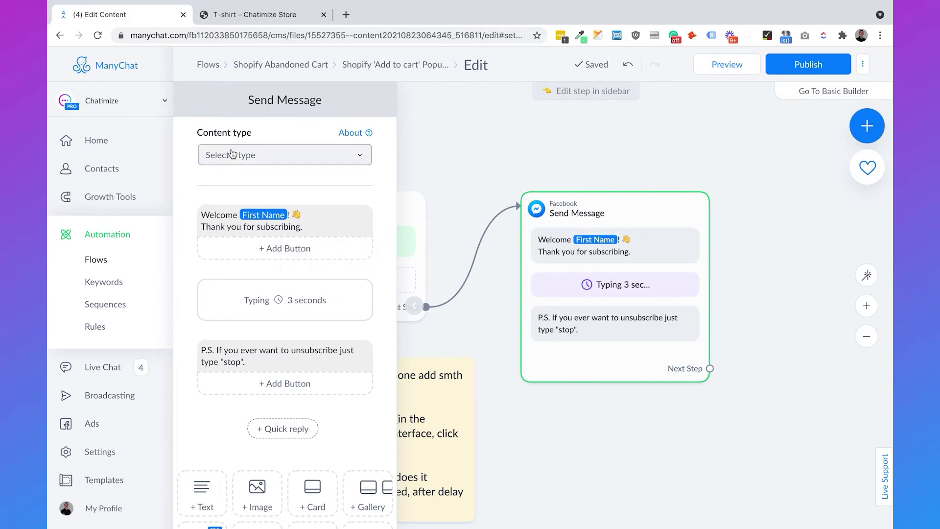
left_click(240, 212)
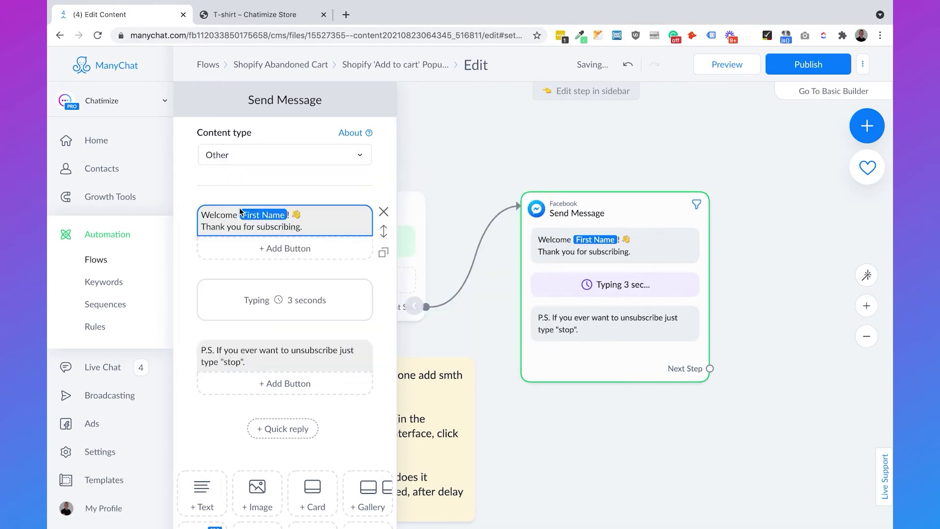
Replace the welcome message text with the greeting "Hey" followed by the First Name variable.
left_click(332, 227)
key("ctrl+a")
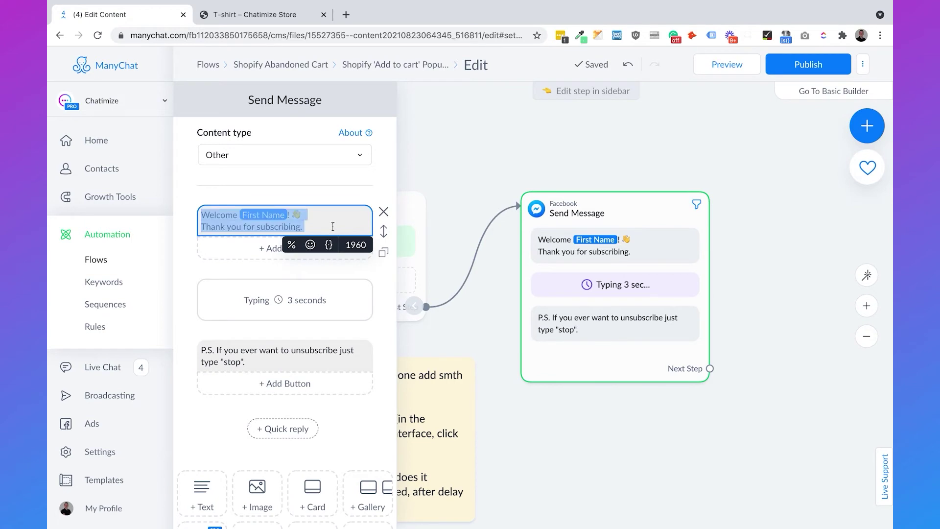
key("BackSpace")
type("Hey")
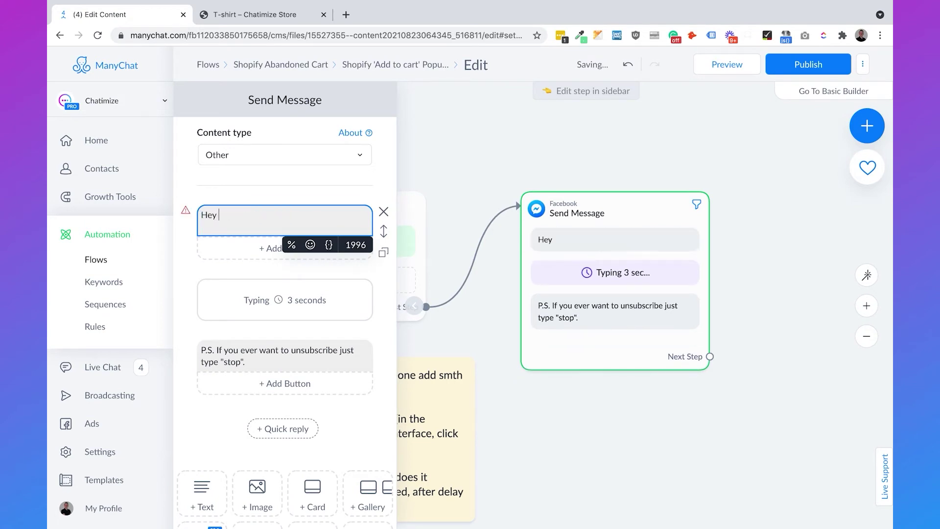
left_click(328, 244)
left_click(304, 275)
type("first")
left_click(306, 335)
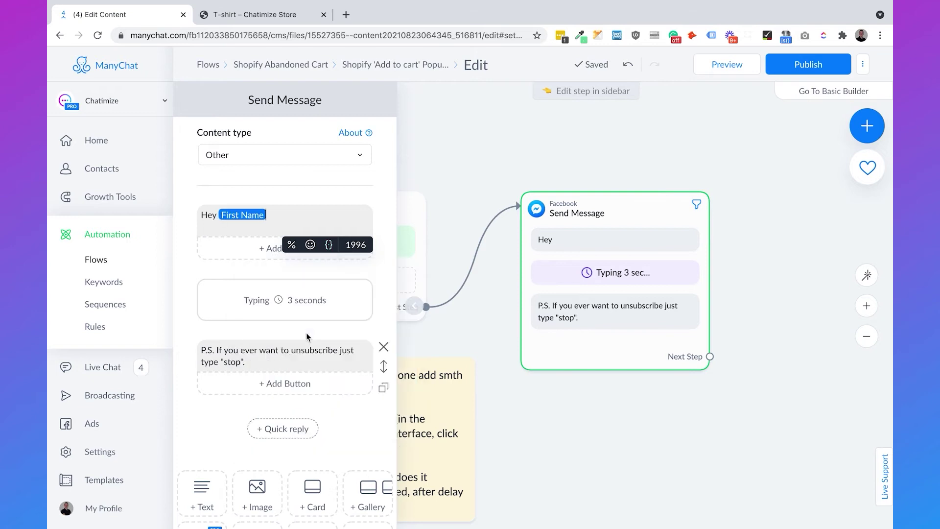
End the greeting with "!" and add a paragraph "Click on the button below to get your 10% discount" with a pointing-down emoji.
type("!")
key("Return")
key("Return")
type("Cli")
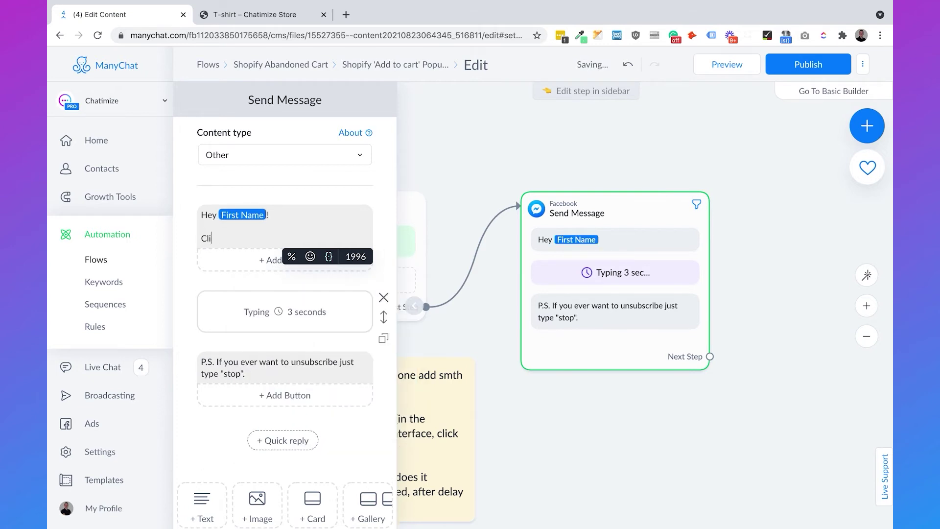
type("ck on the button bel")
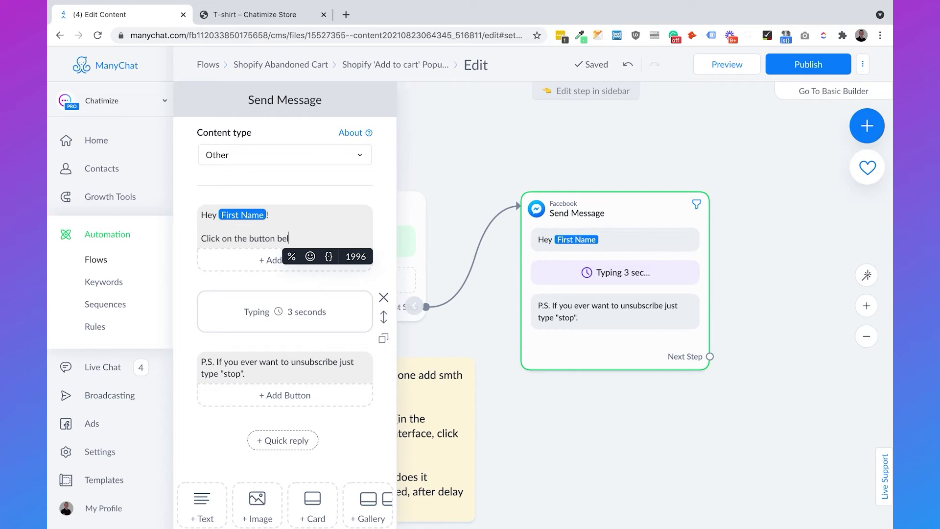
type("ow to get your 10")
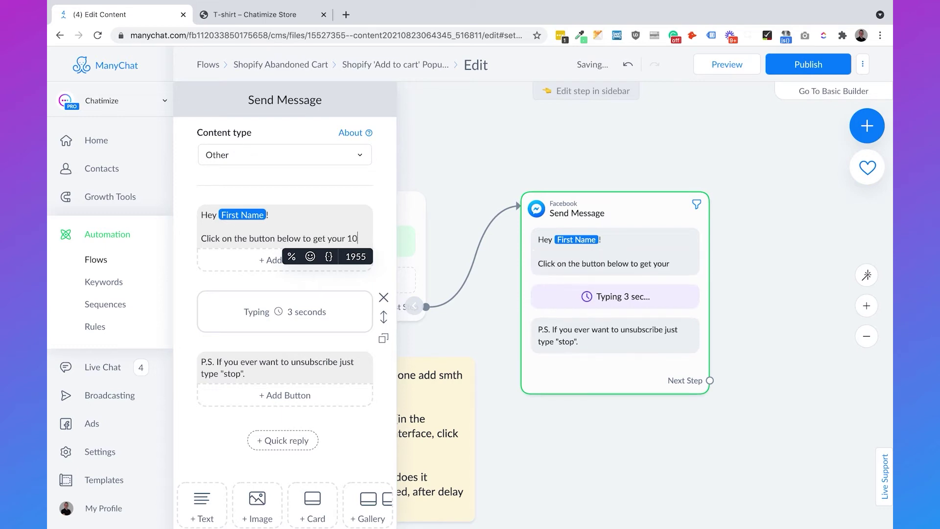
type("% discount")
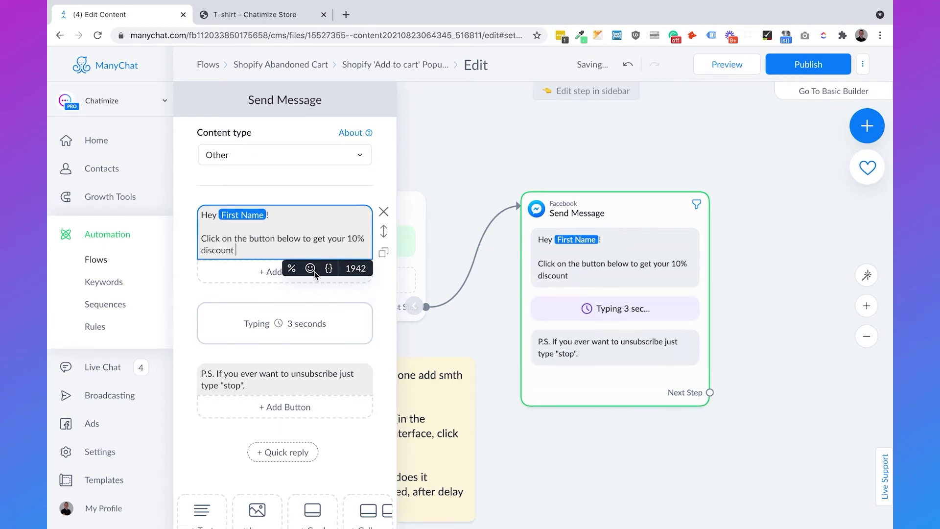
left_click(312, 268)
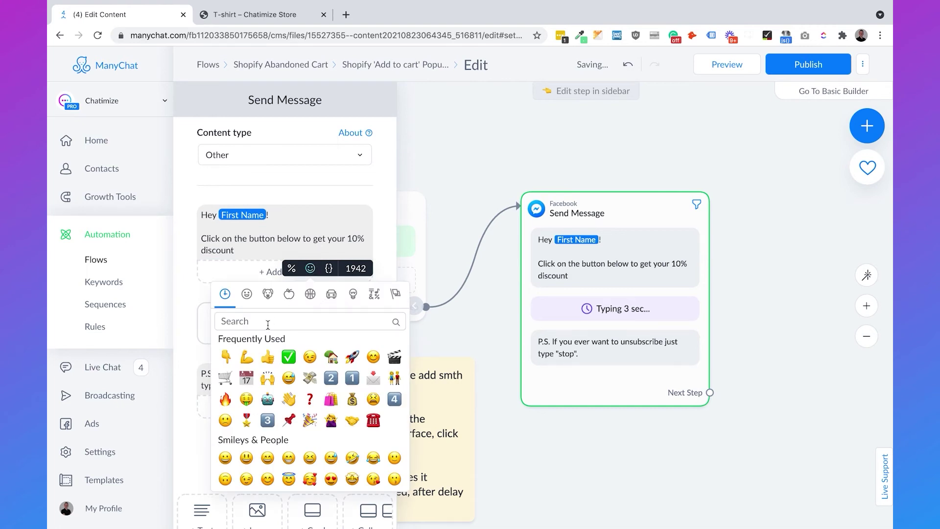
left_click(227, 359)
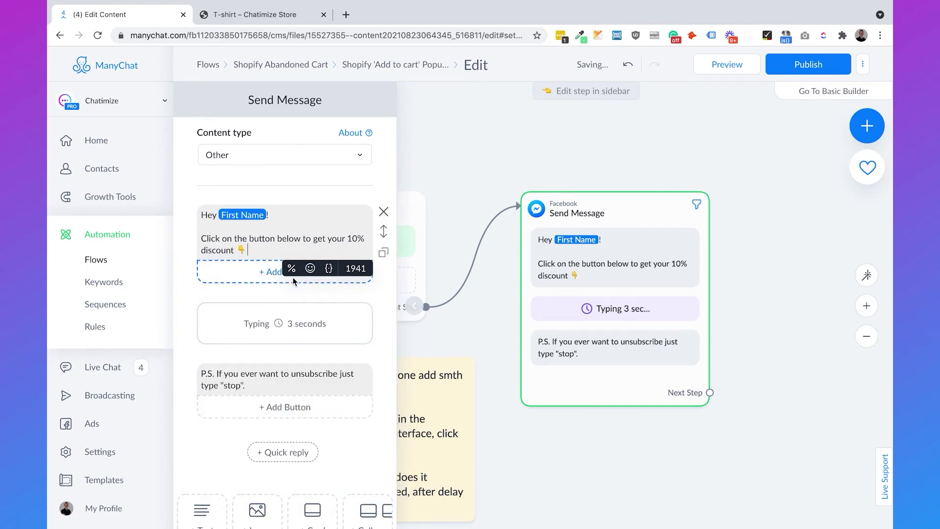
Add the paragraph "(This coupon is automatically added to your shopping cart, so you don't have to do anything 😉)" to the message.
key("Return")
key("Return")
type("(This cou")
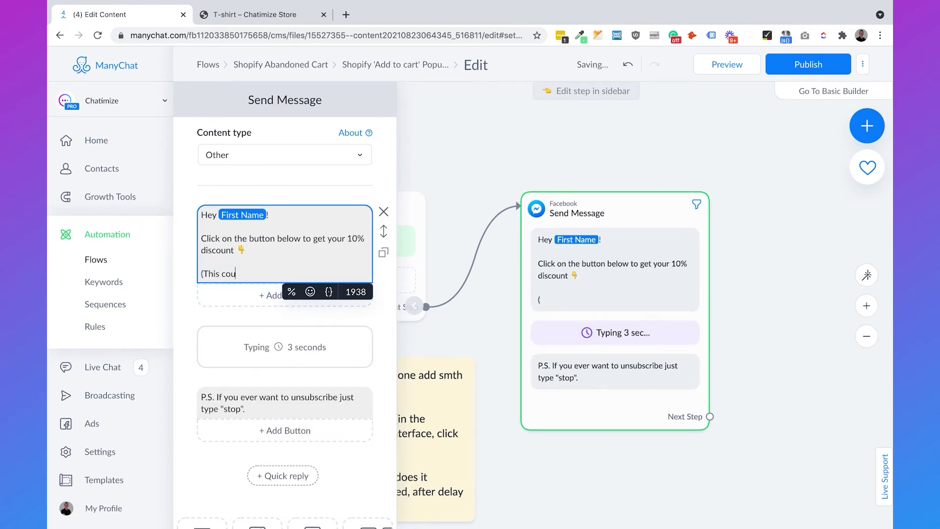
type("pon is automatically added to y")
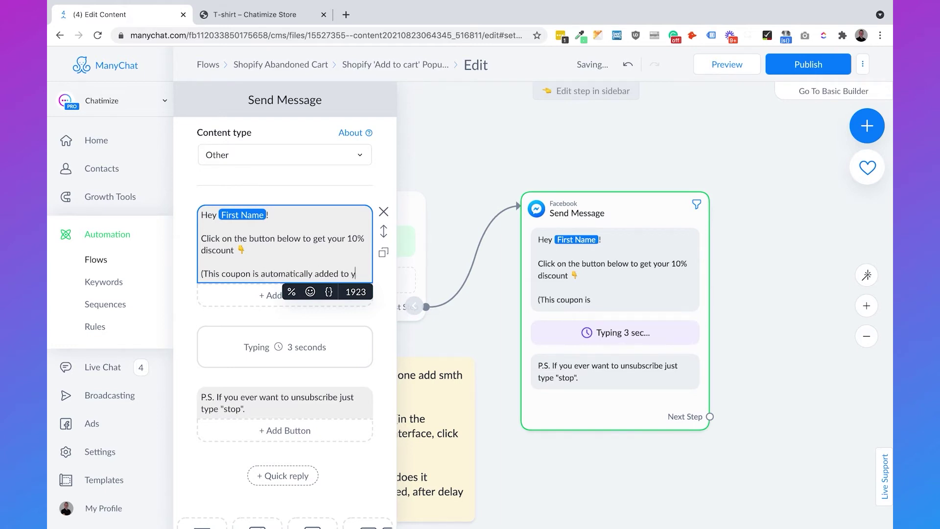
type("our shopping cart")
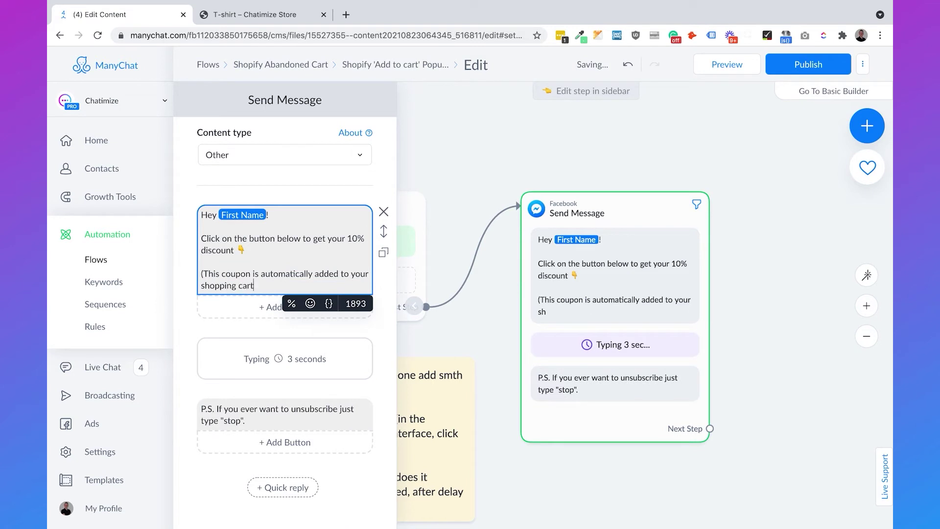
type(", so you don")
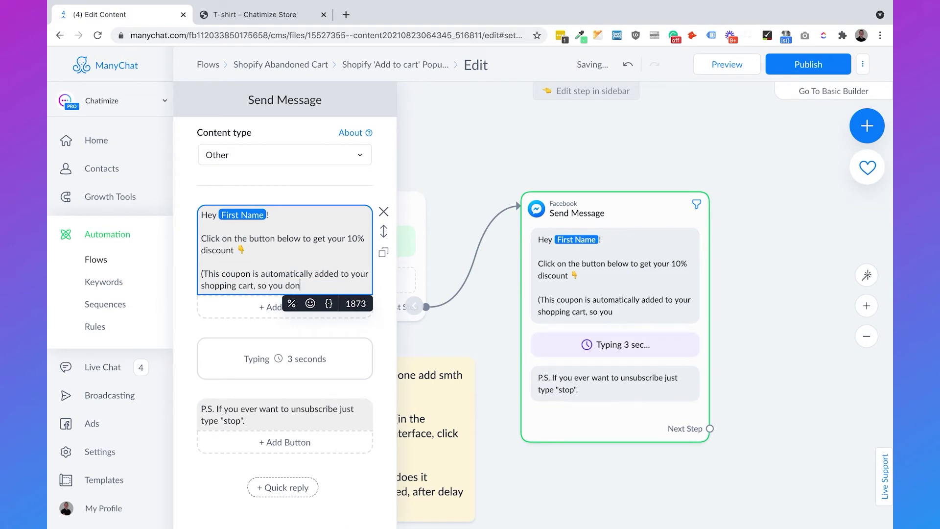
type("'t have to do anything")
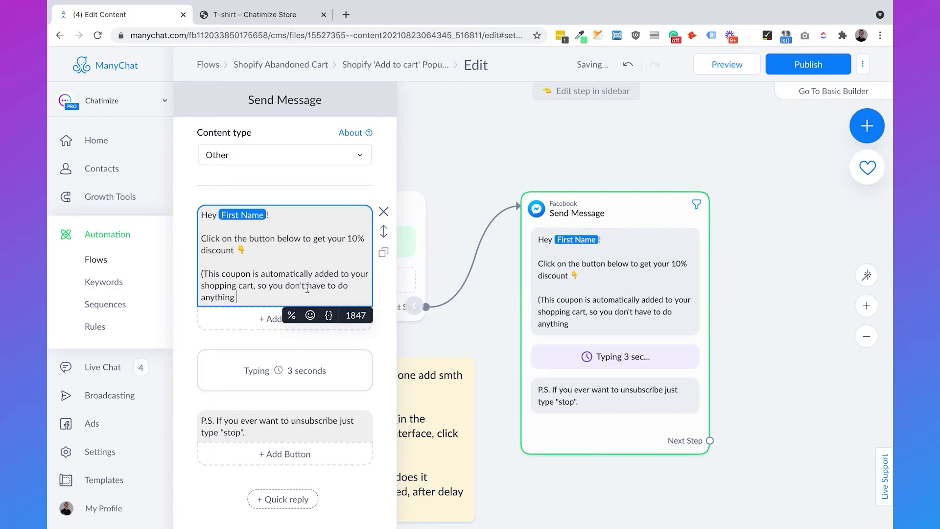
left_click(310, 316)
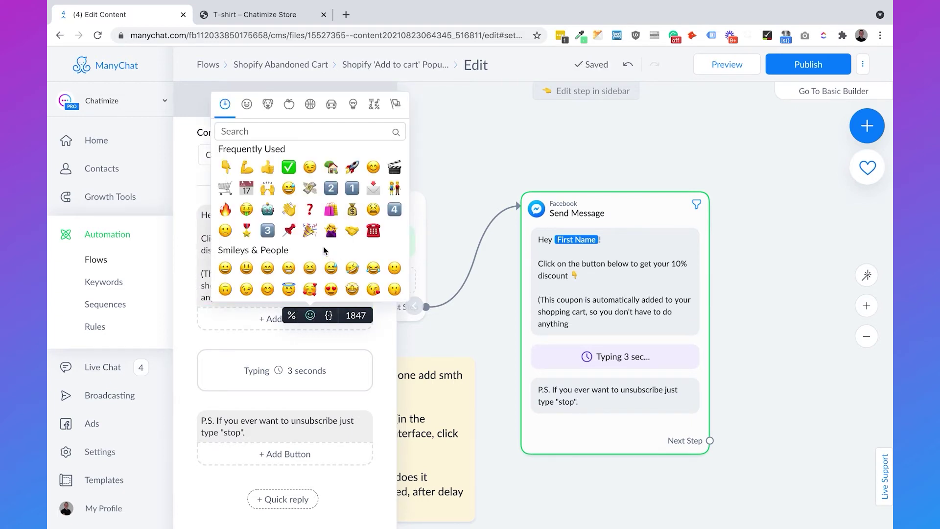
left_click(310, 167)
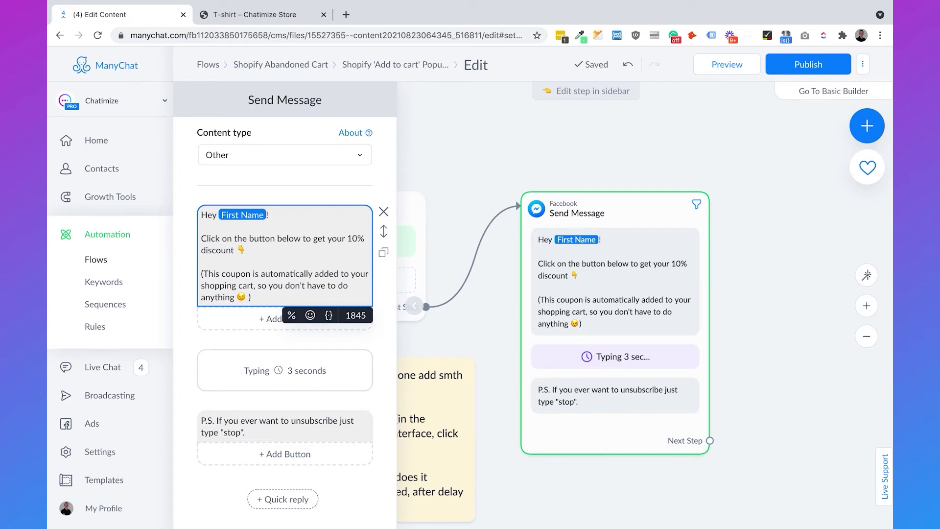
From a new paragraph of the message, start a new Static Coupon campaign named COUPON10.
key("Return")
key("Return")
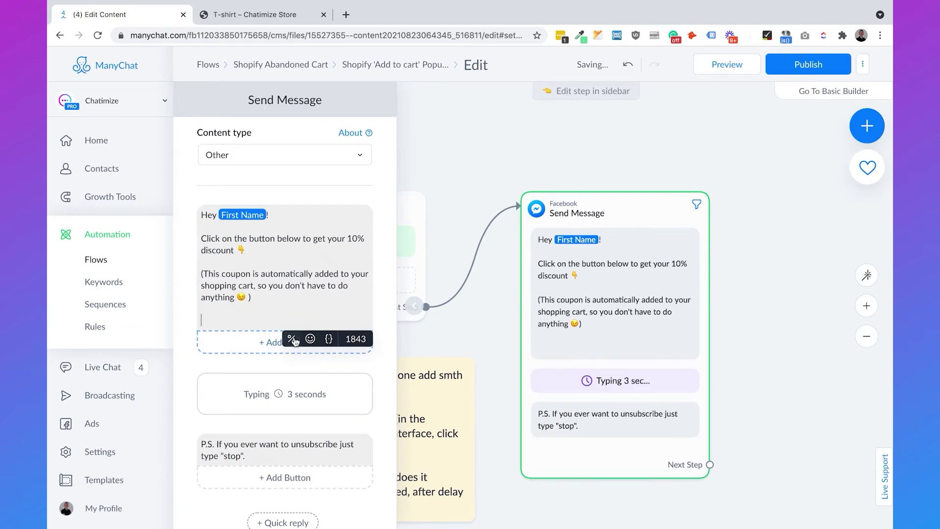
left_click(292, 338)
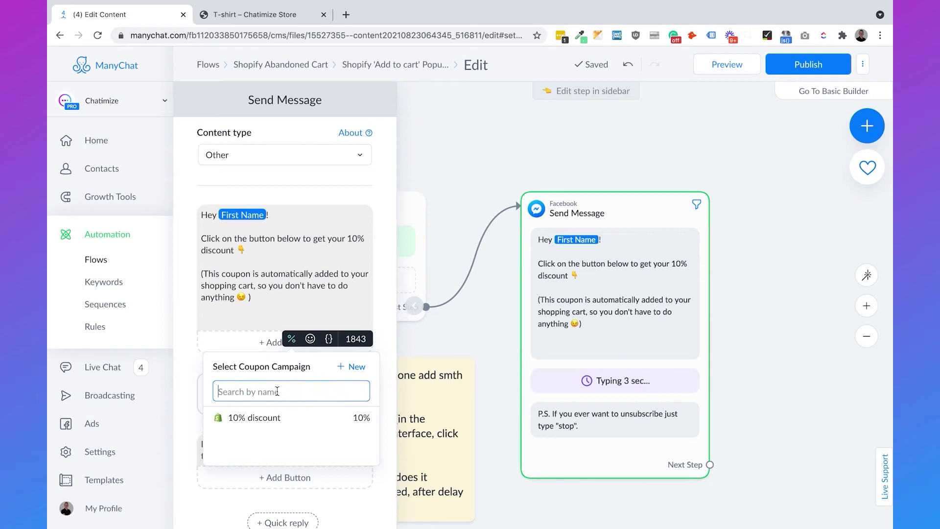
left_click(352, 368)
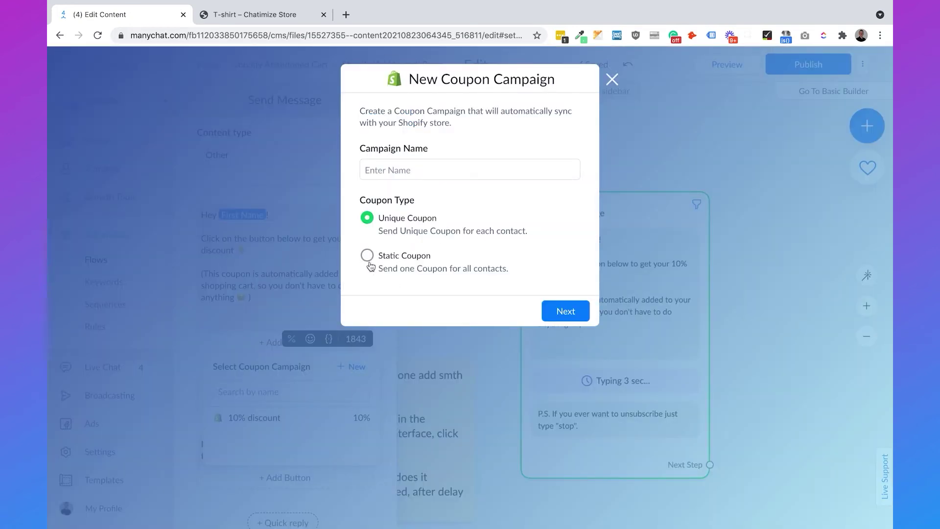
left_click(367, 256)
left_click(413, 179)
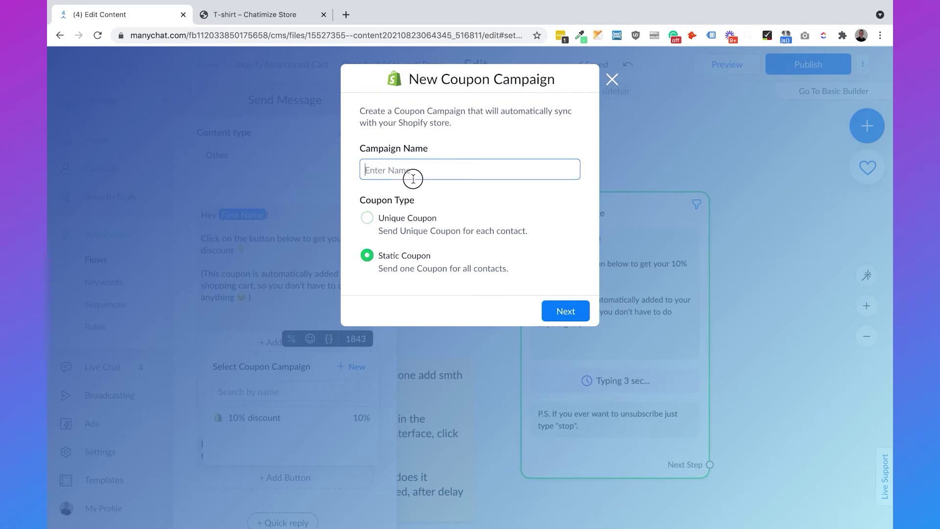
type("COUPON10")
key("ctrl+a")
key("super+c")
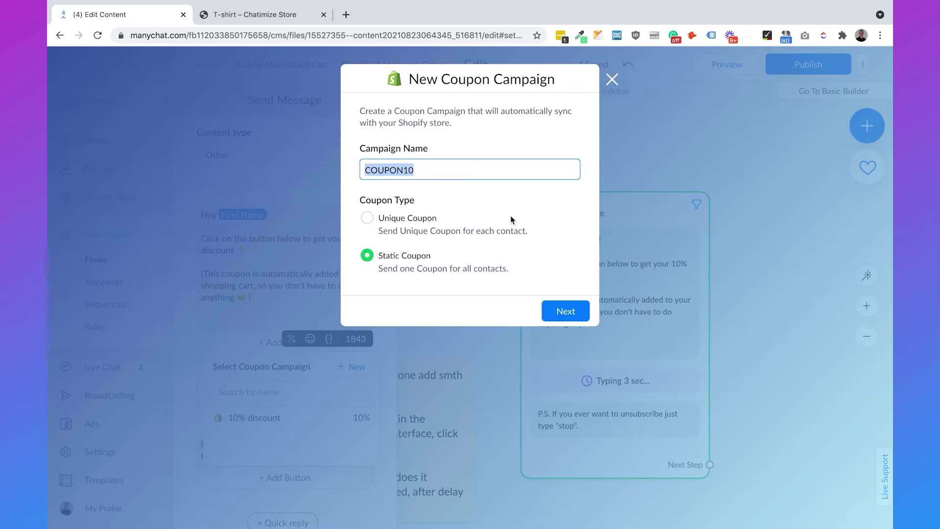
left_click(558, 312)
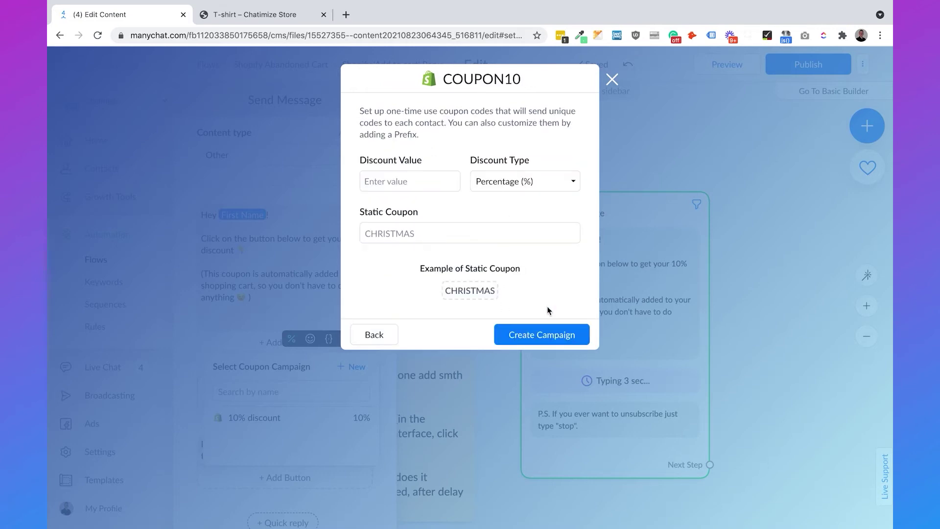
Set the coupon to a 10 percent discount with static code COUPON10 and create the campaign.
left_click(397, 179)
type("10")
key("Tab")
left_click(488, 138)
left_click(441, 229)
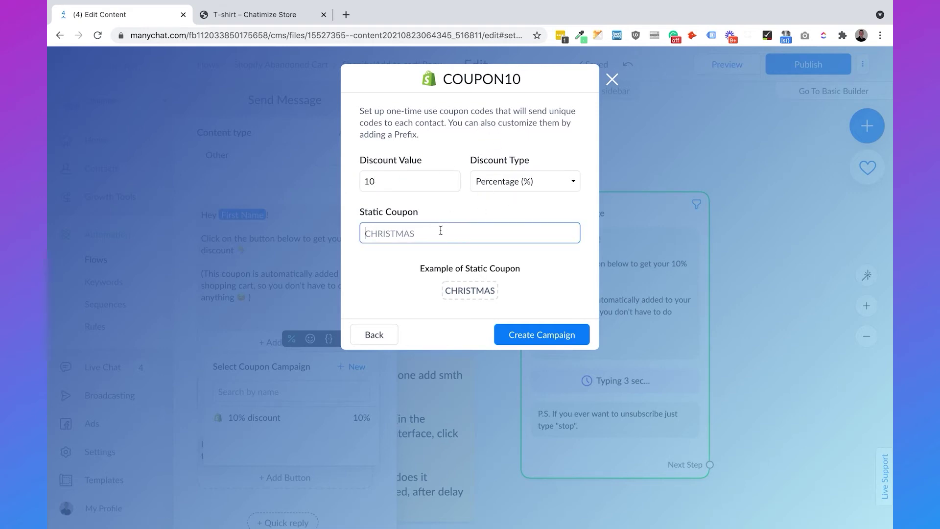
key("super+v")
left_click(473, 217)
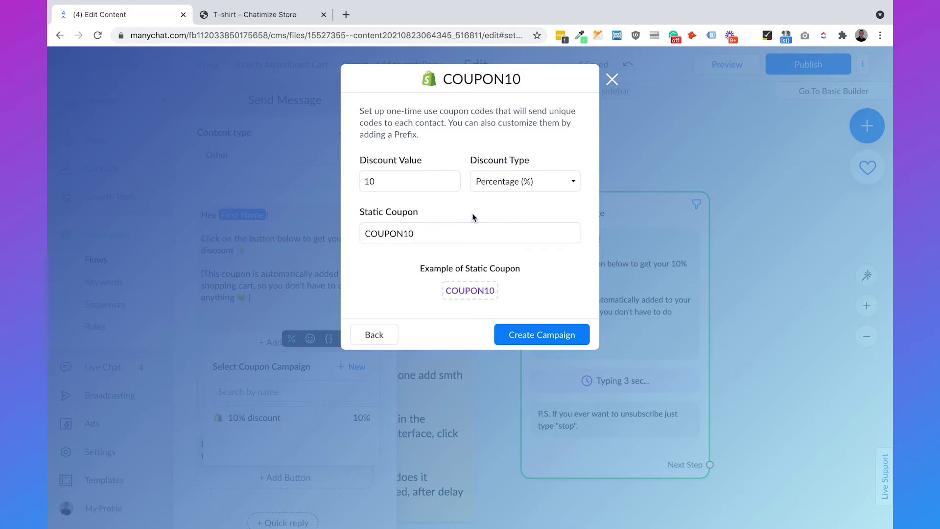
left_click(559, 336)
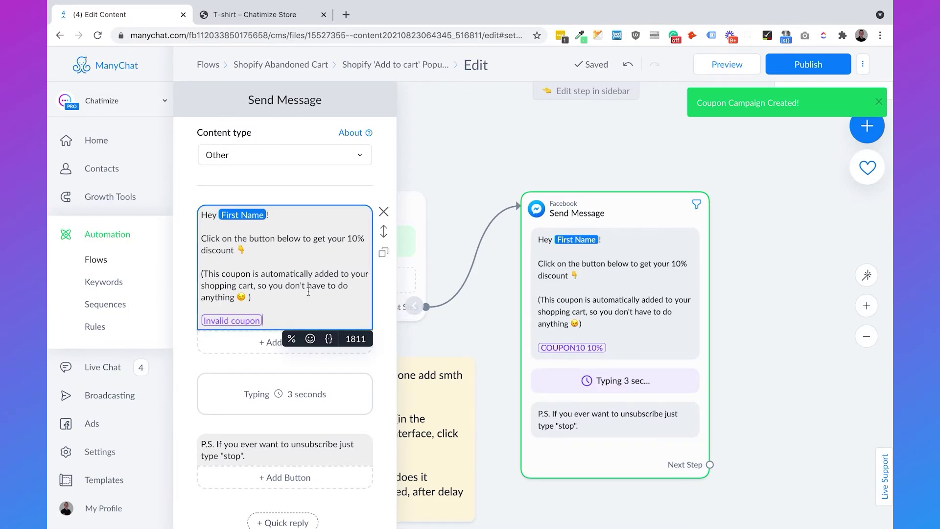
Remove the inserted coupon variable and the extra blank line from the end of the message.
key("BackSpace")
key("BackSpace")
key("BackSpace")
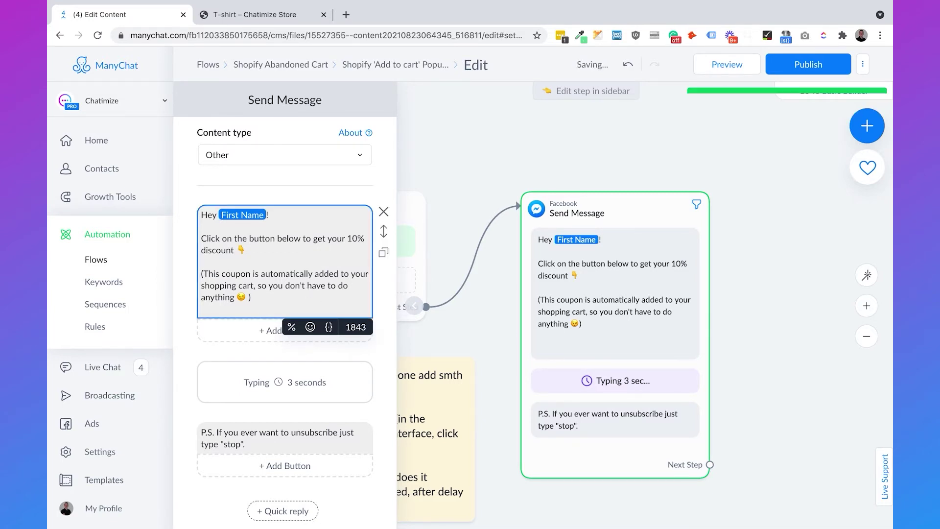
Add a button under the message titled "Shop with 10% off" with a shopping bags emoji in front.
left_click(231, 323)
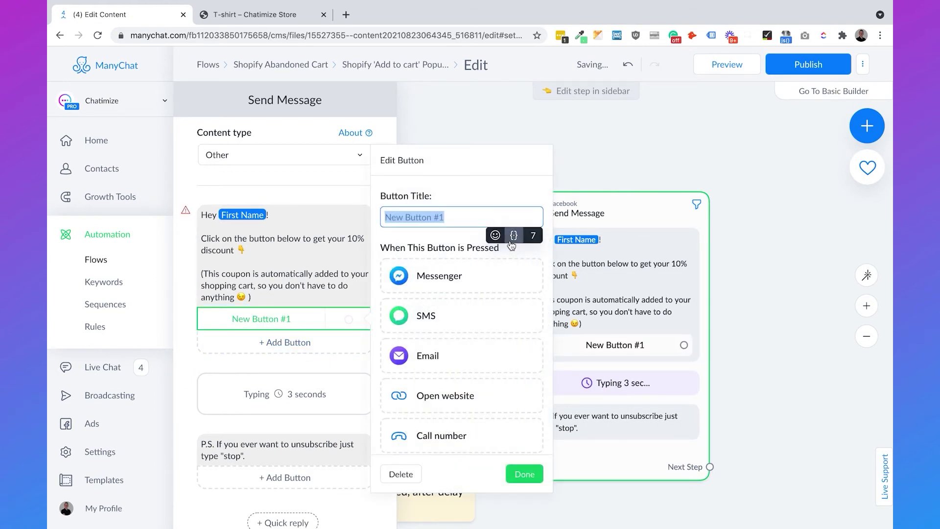
key("BackSpace")
left_click(491, 235)
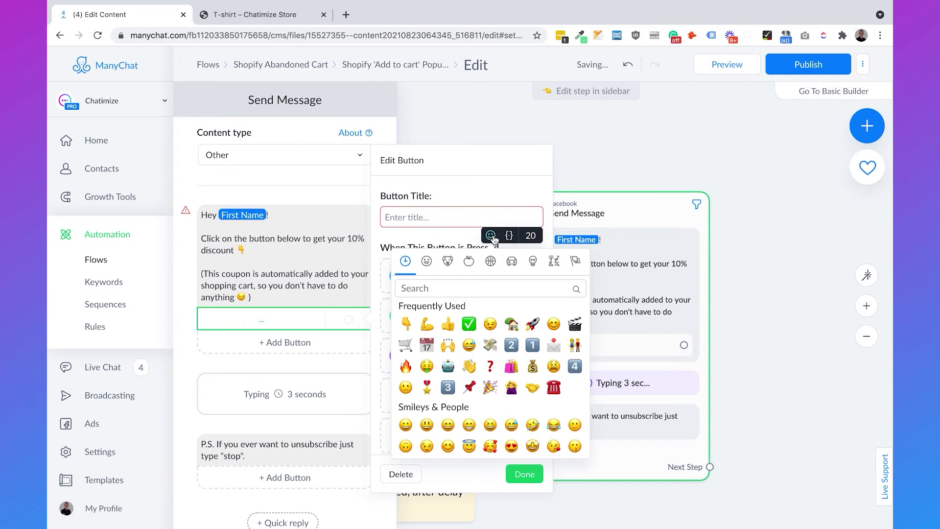
left_click(510, 353)
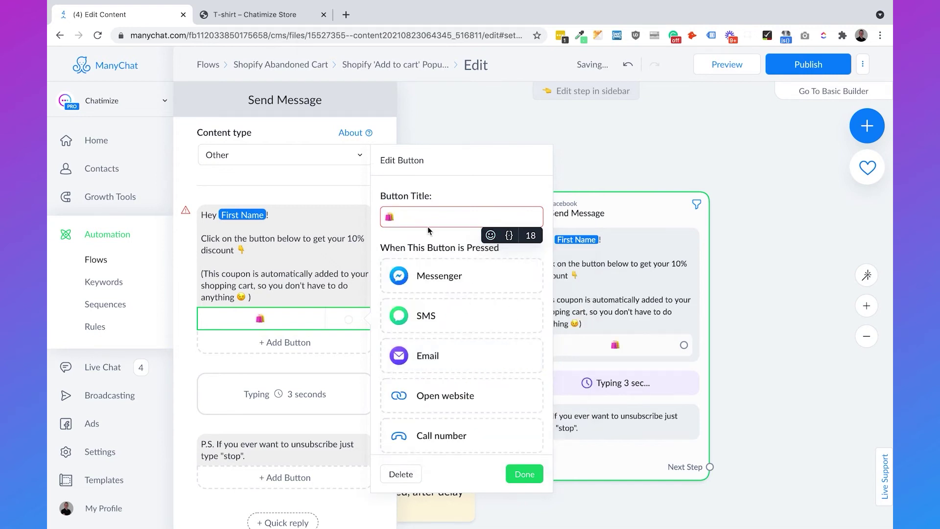
type("Shop with 10% off")
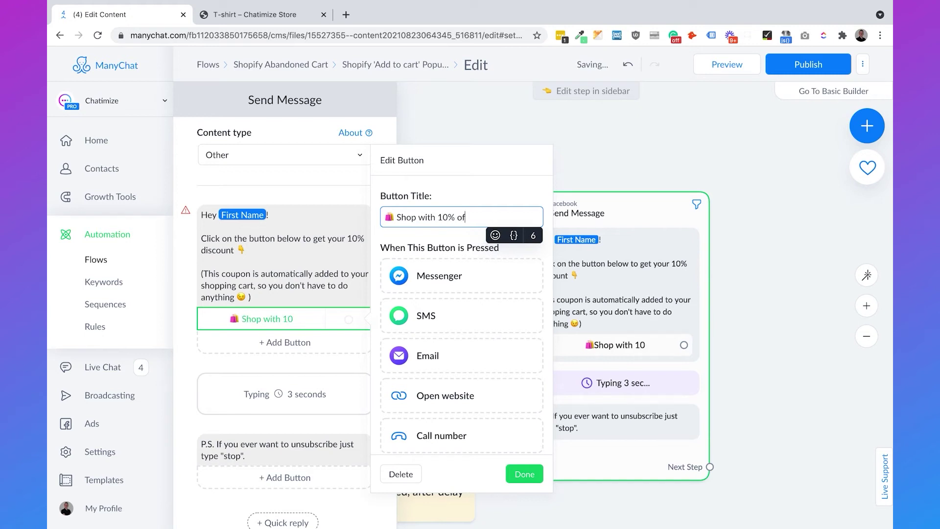
left_click(453, 166)
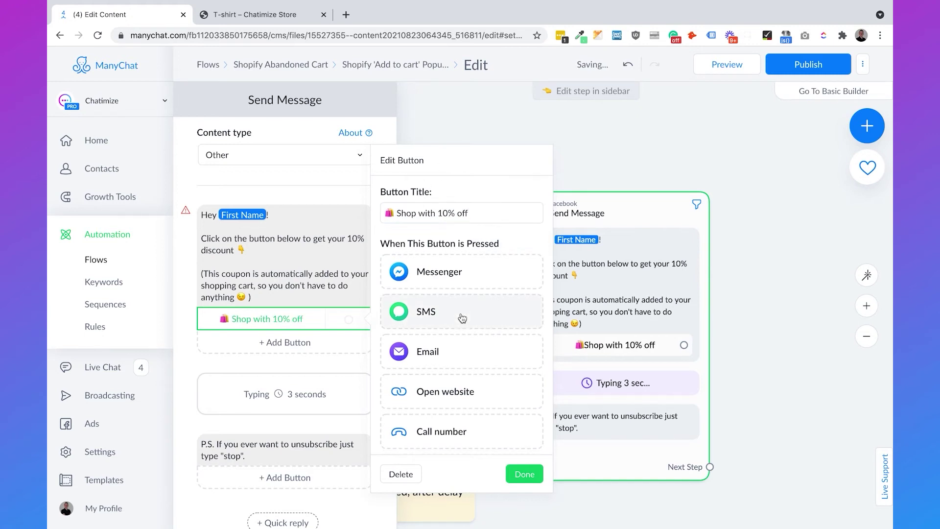
Set the new button's action to Open website.
scroll(460, 319, "down", 1)
left_click(457, 335)
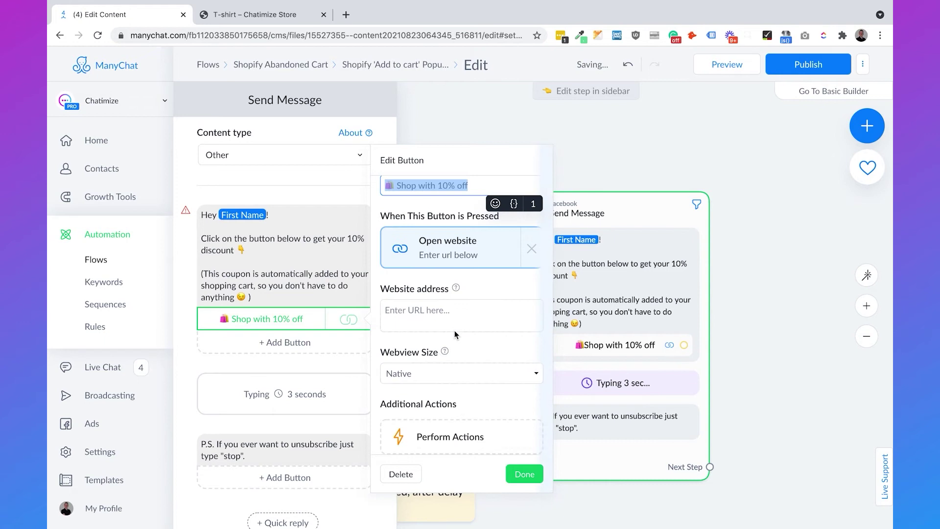
left_click(490, 163)
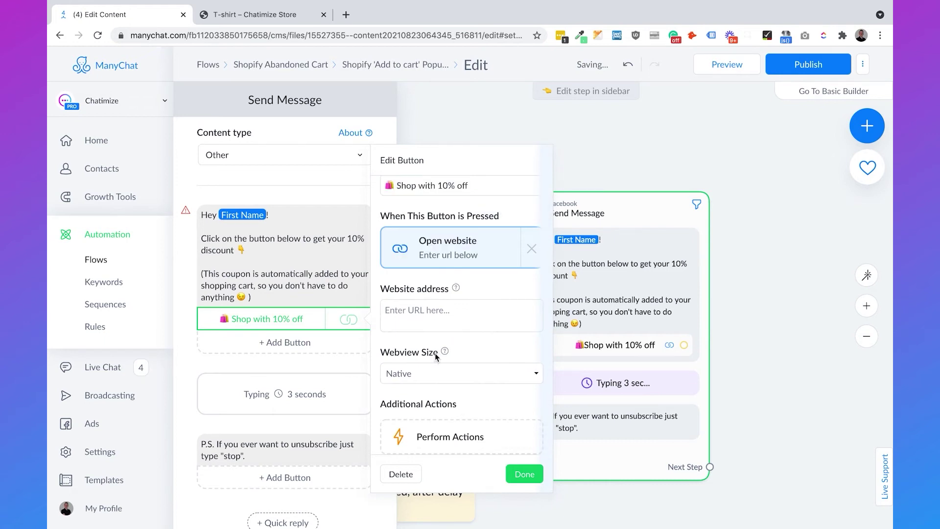
left_click(434, 312)
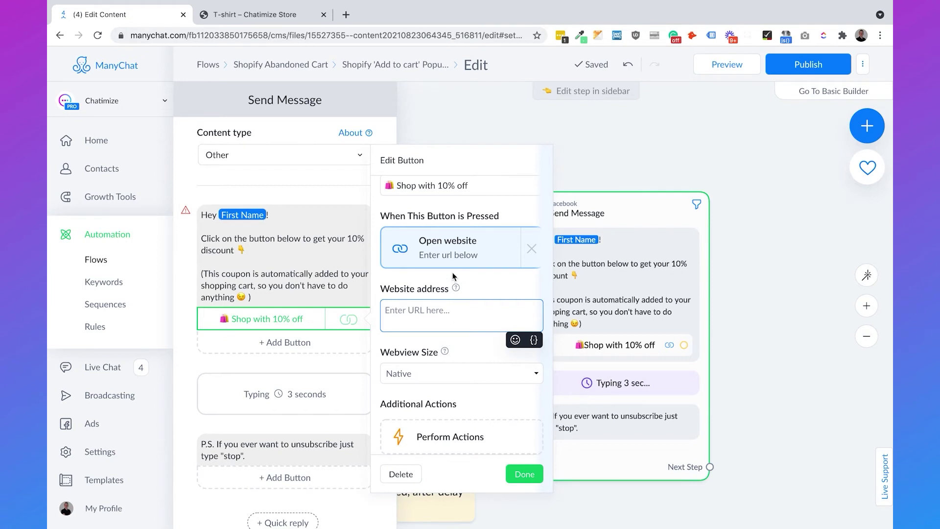
left_click(283, 15)
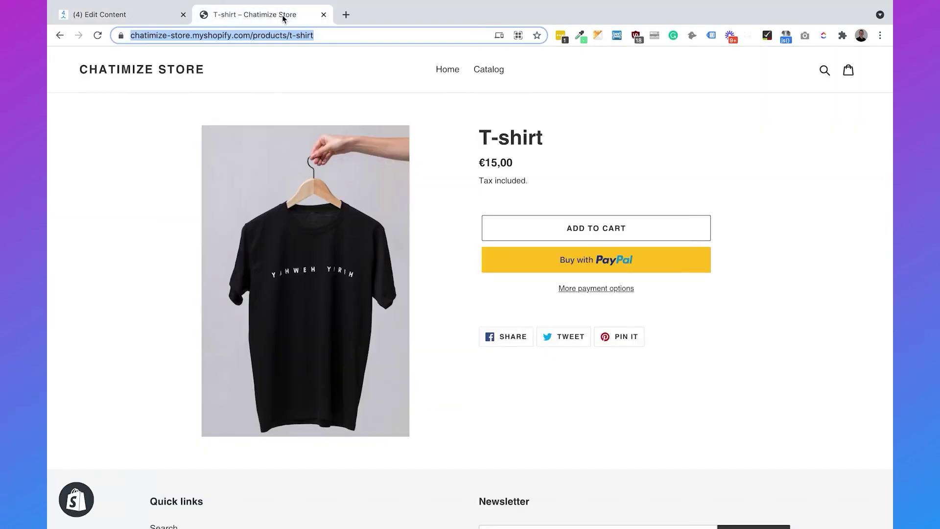
left_click(286, 35)
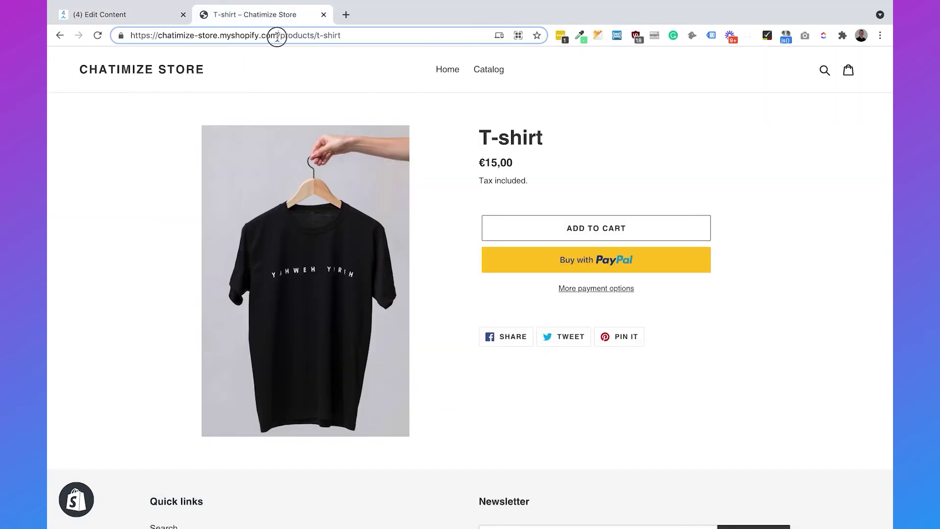
left_click_drag(276, 36, 98, 35)
key("ctrl+c")
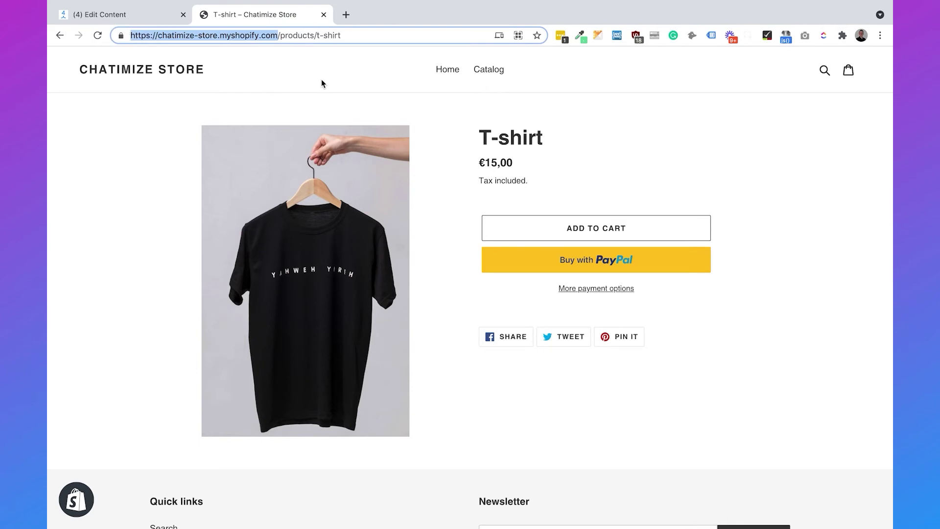
left_click(147, 15)
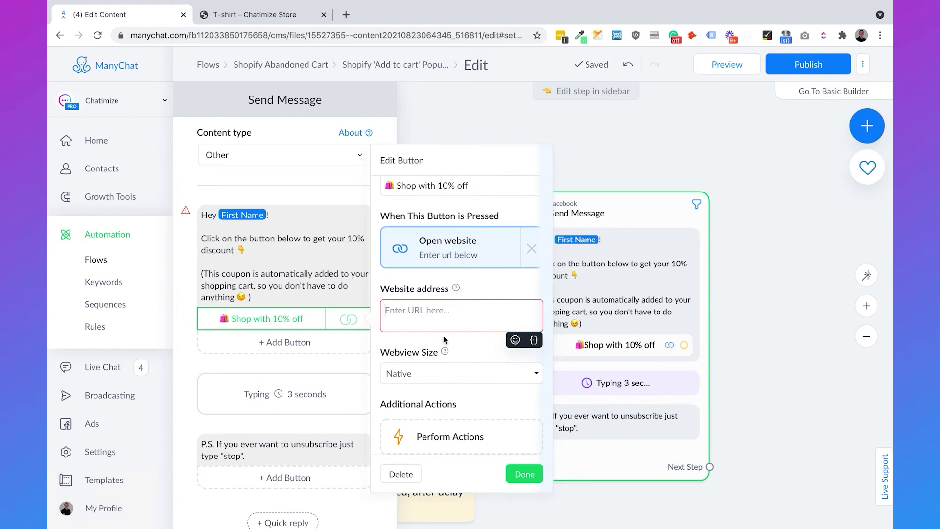
key("ctrl+v")
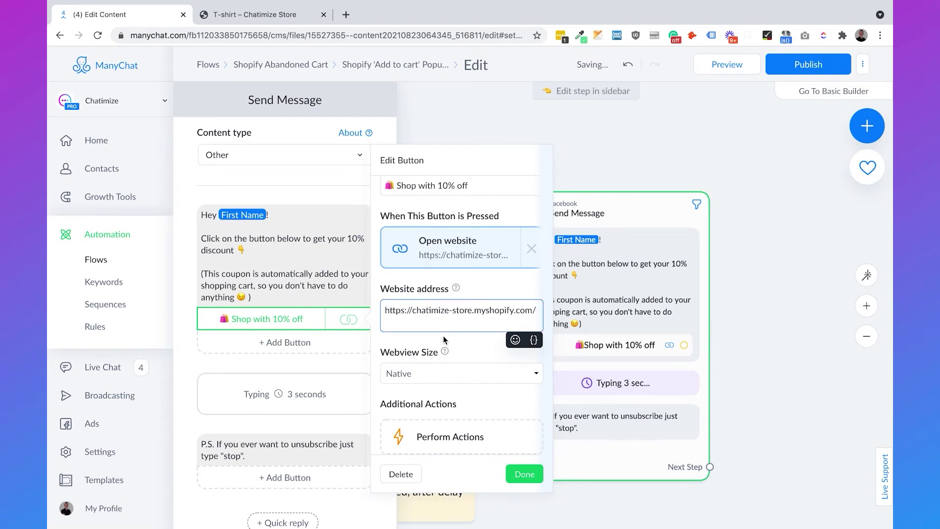
type("di")
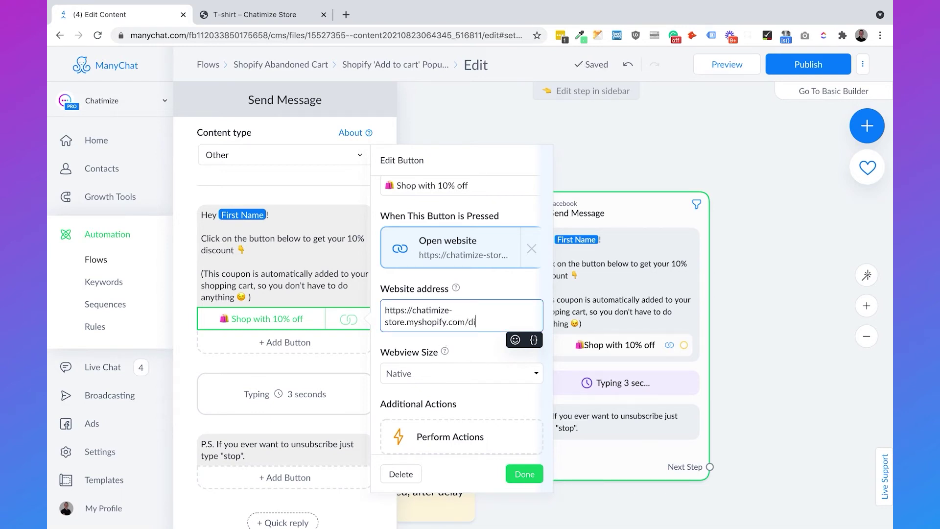
type("scount/COUPON10")
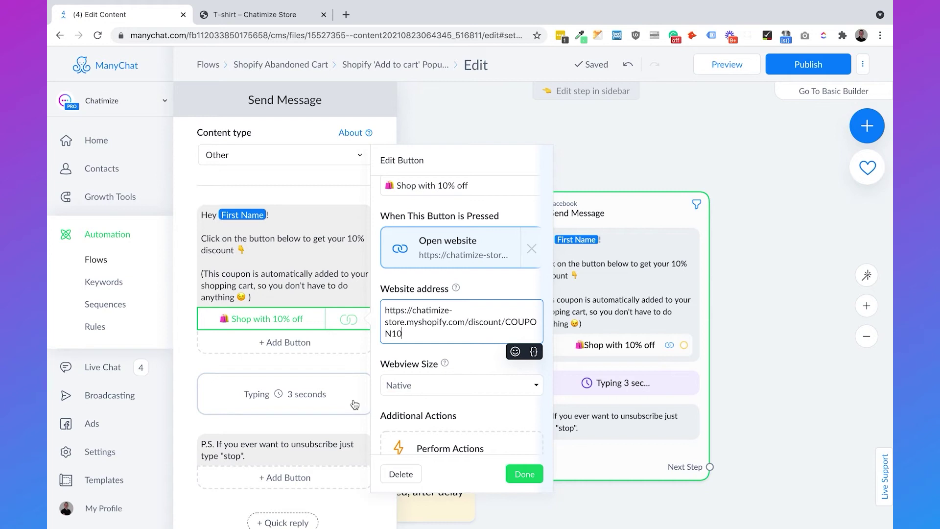
left_click(526, 481)
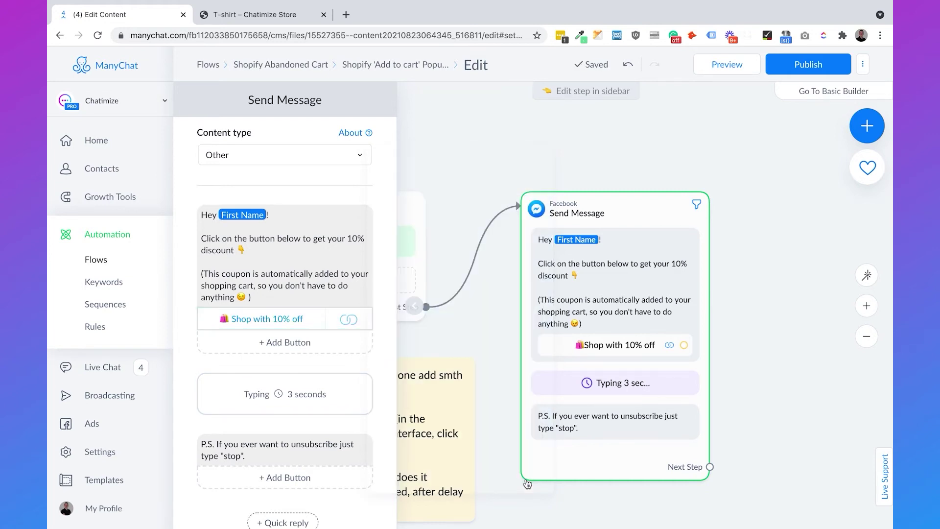
Delete the 3-second typing delay between the discount message and the unsubscribe note.
left_click(383, 382)
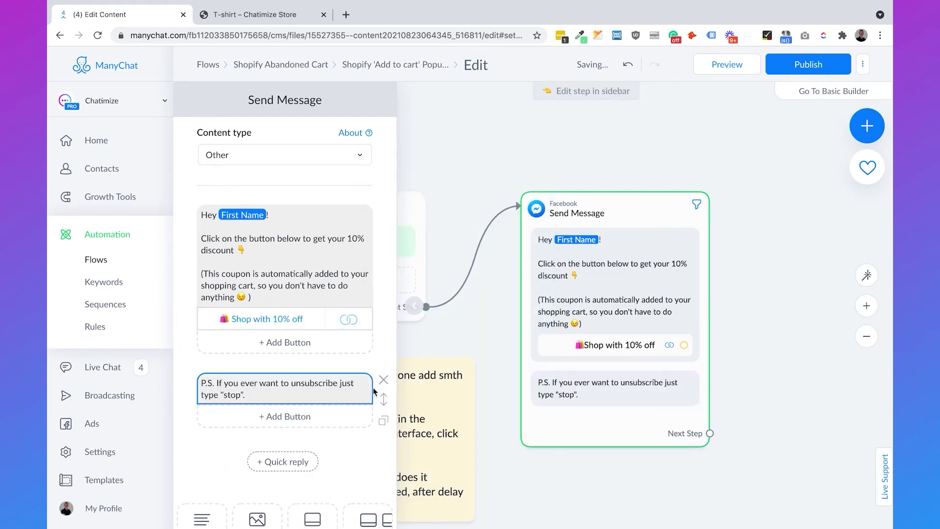
left_click(384, 378)
left_click(554, 145)
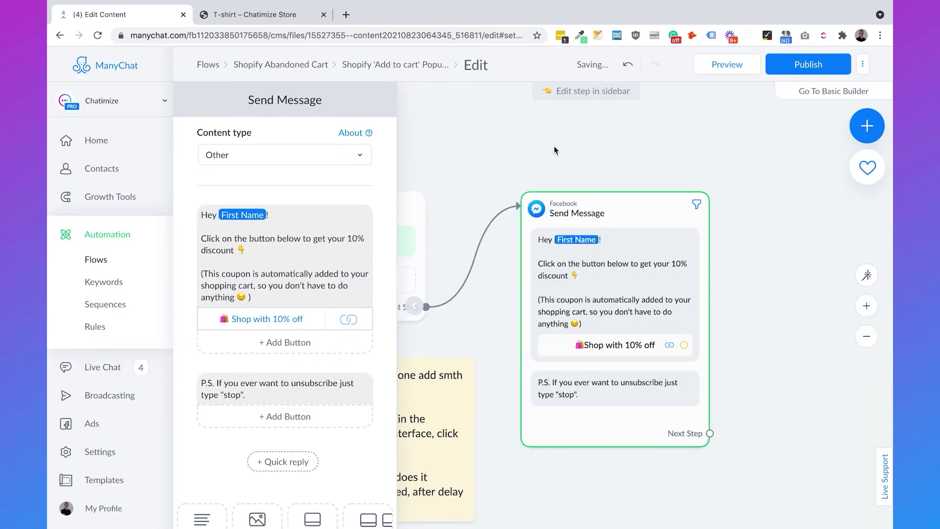
Remove the unsubscribe note from the Messenger message and publish the Add to Cart popup flow.
left_click(554, 145)
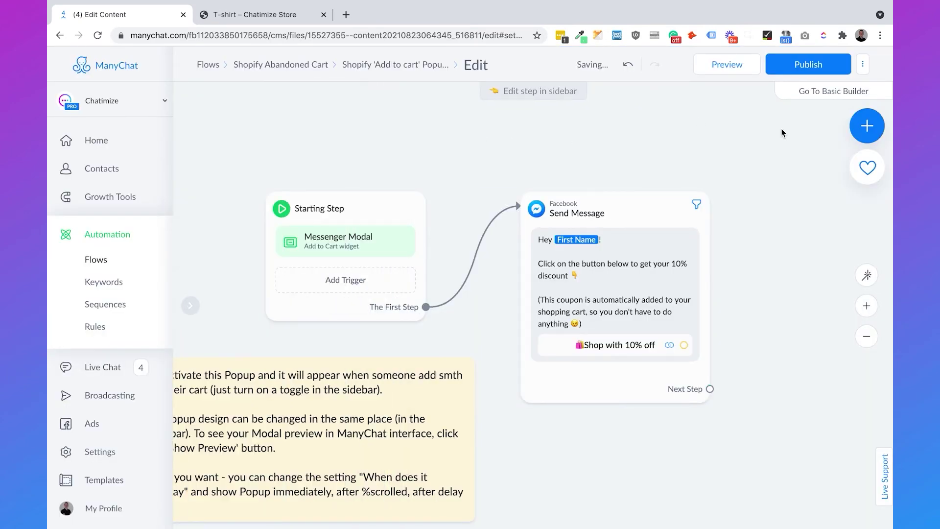
left_click(794, 56)
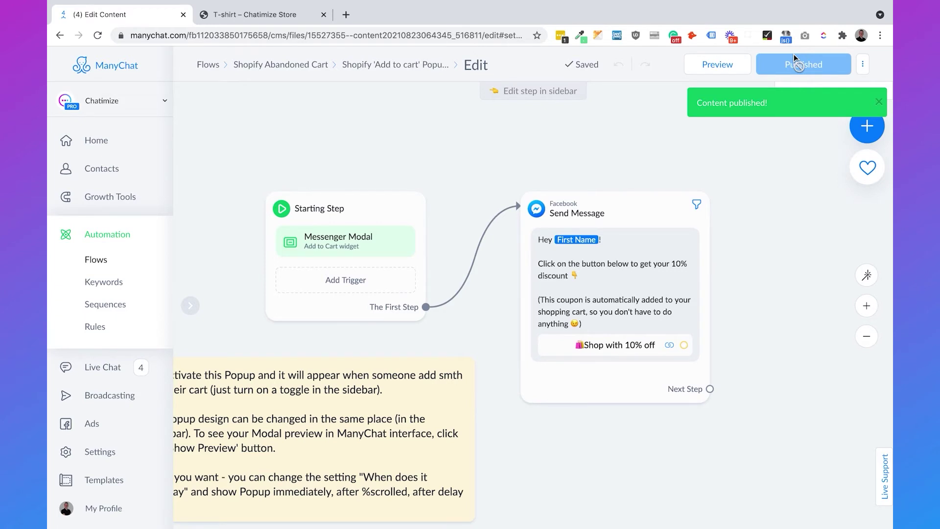
Reload the store's T-shirt page, accept the 10% discount popup offer and view the resulting message in Messenger.
left_click(254, 14)
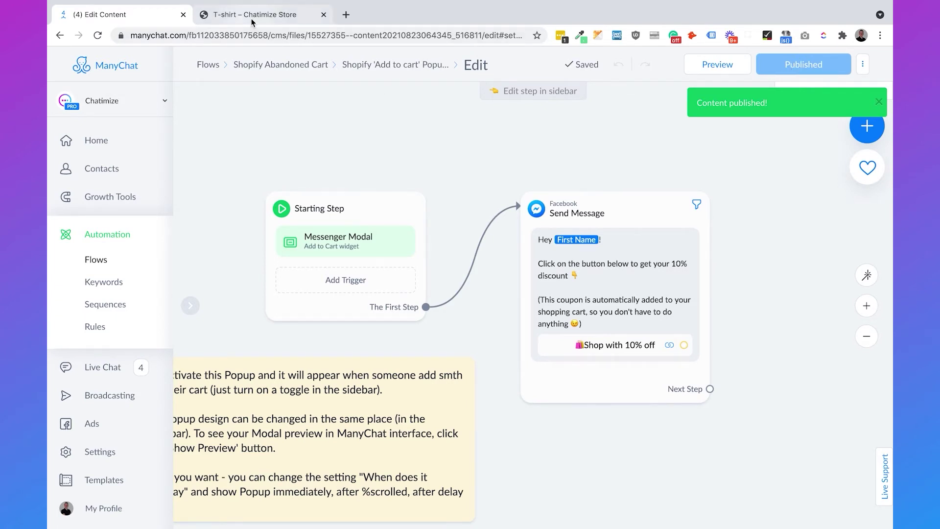
left_click(637, 156)
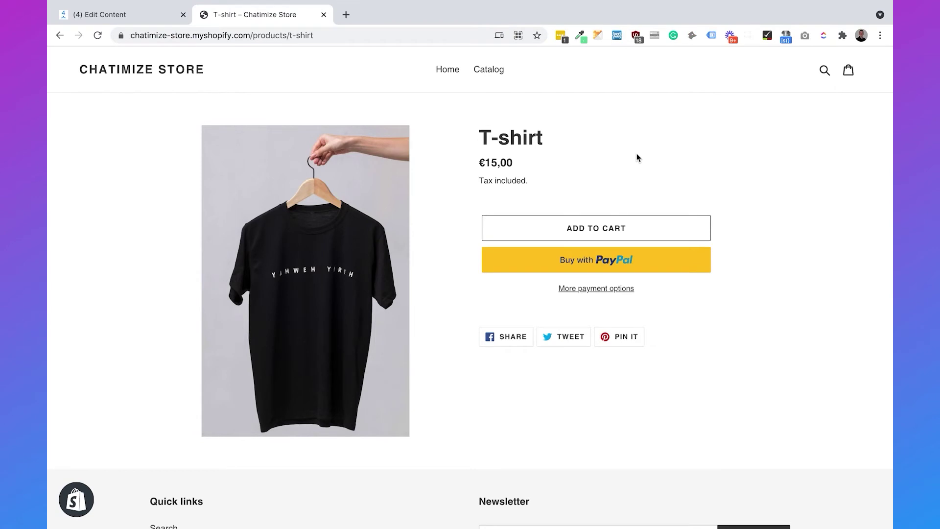
key("ctrl+r")
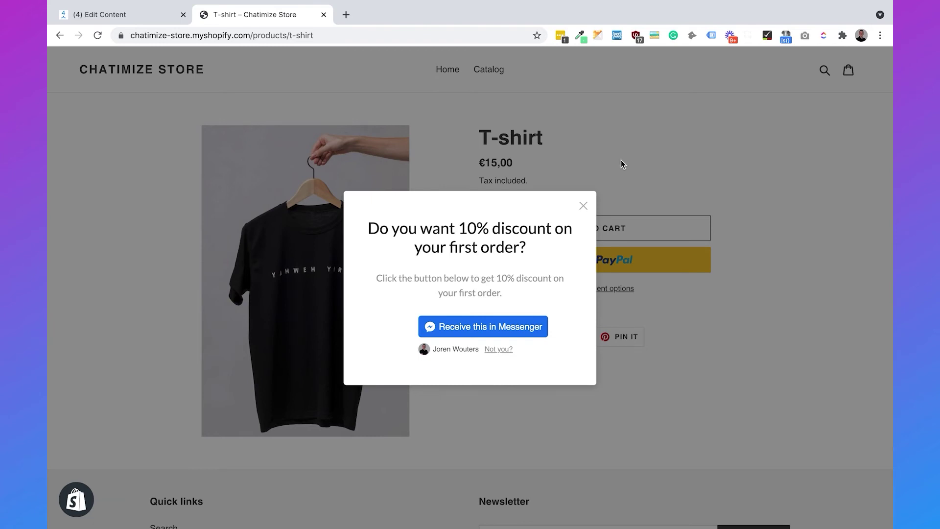
left_click(506, 323)
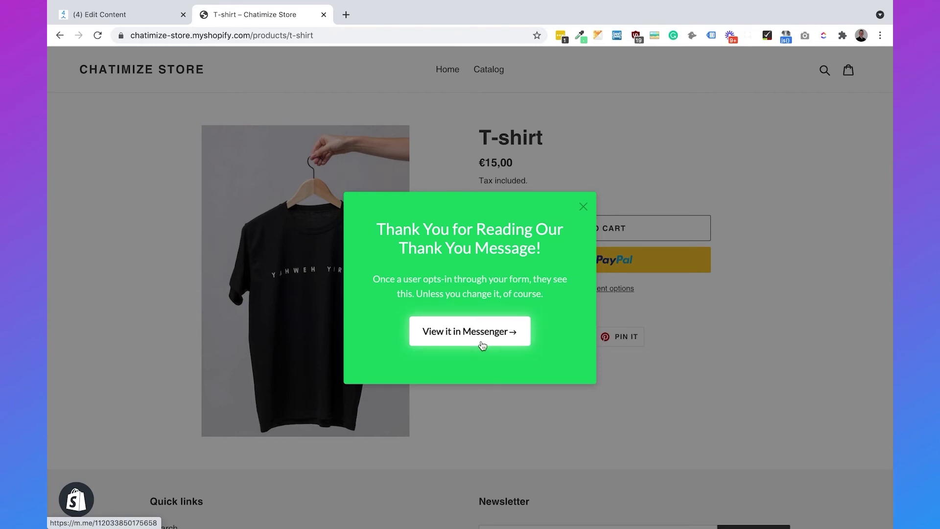
left_click(469, 338)
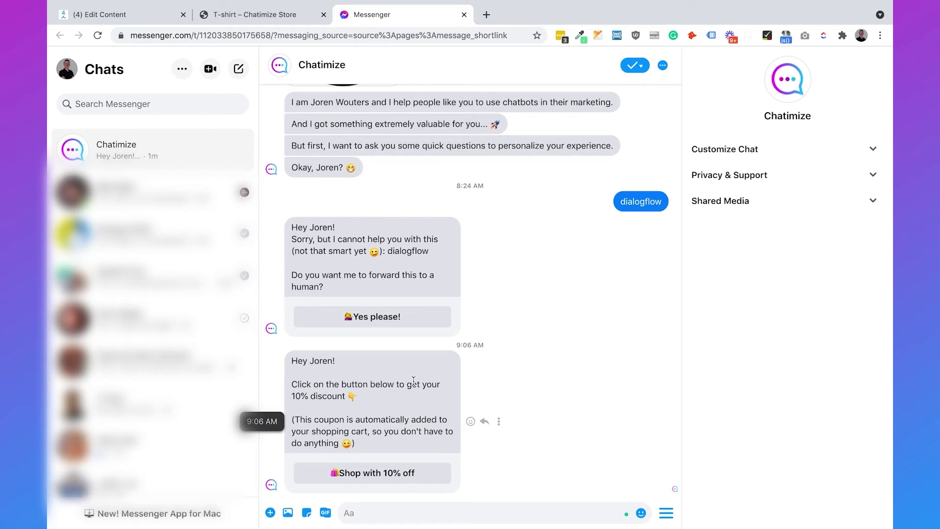
Follow the message's Shop with 10% off link and take the store's T-shirt through the cart to checkout.
left_click(394, 472)
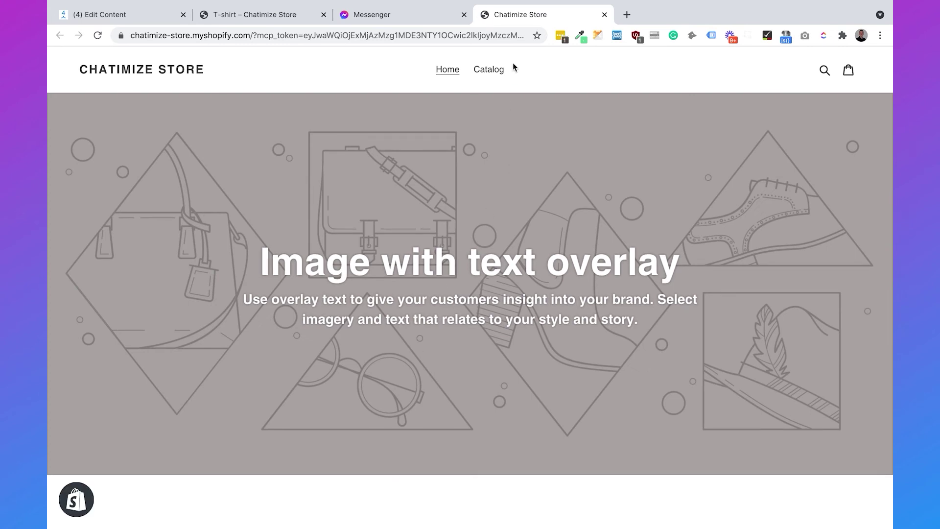
left_click(489, 74)
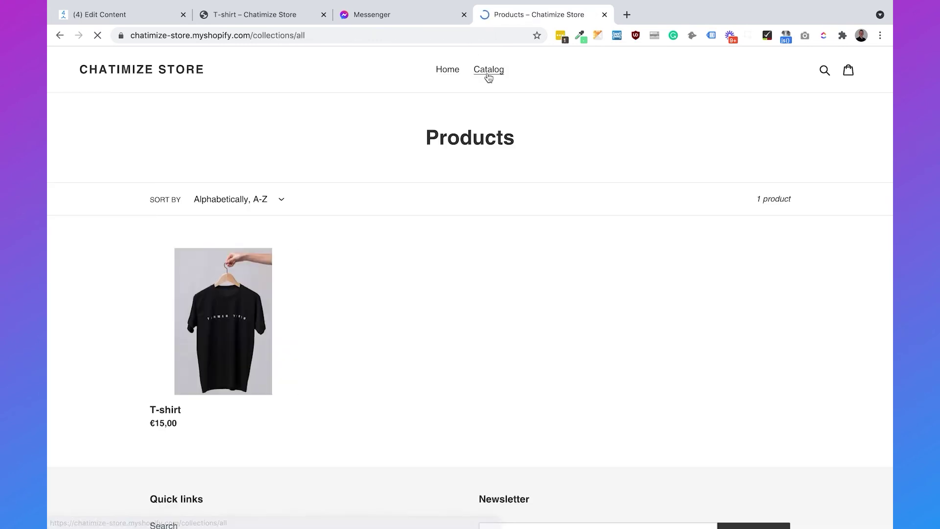
left_click(240, 286)
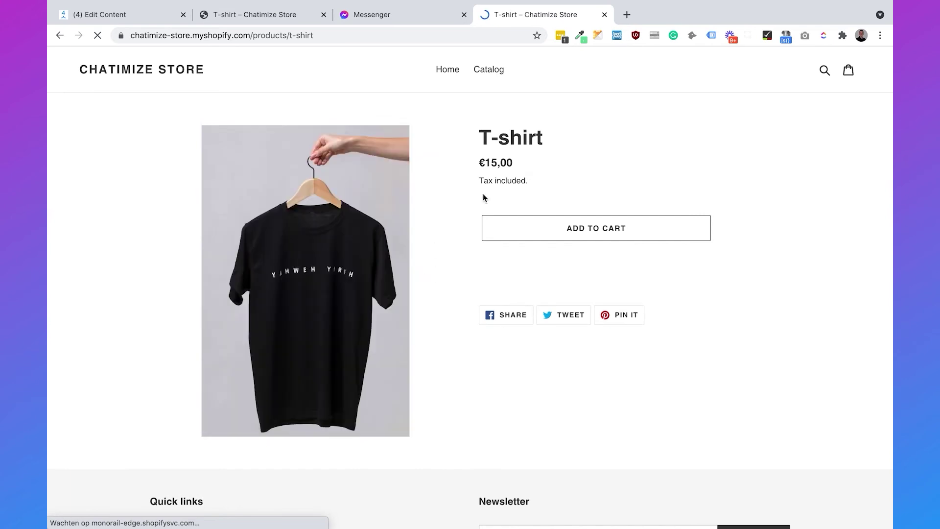
left_click(627, 231)
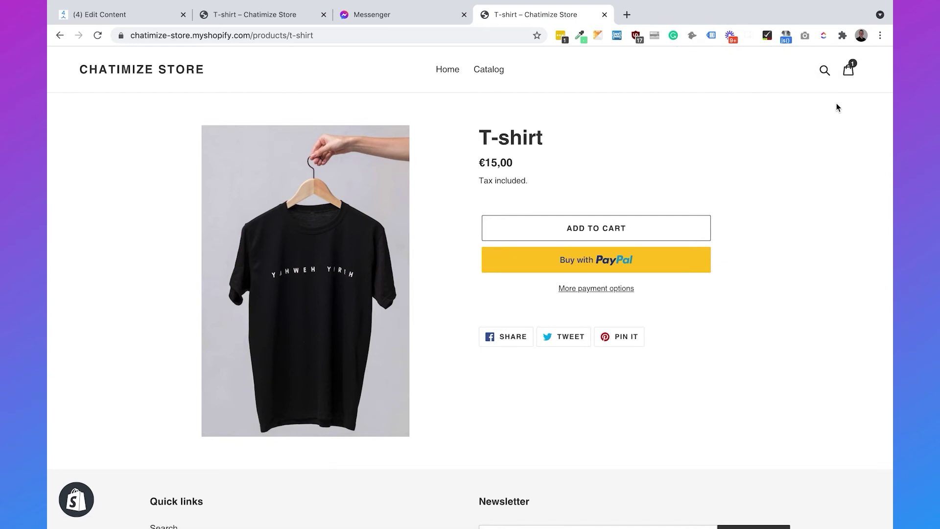
left_click(846, 82)
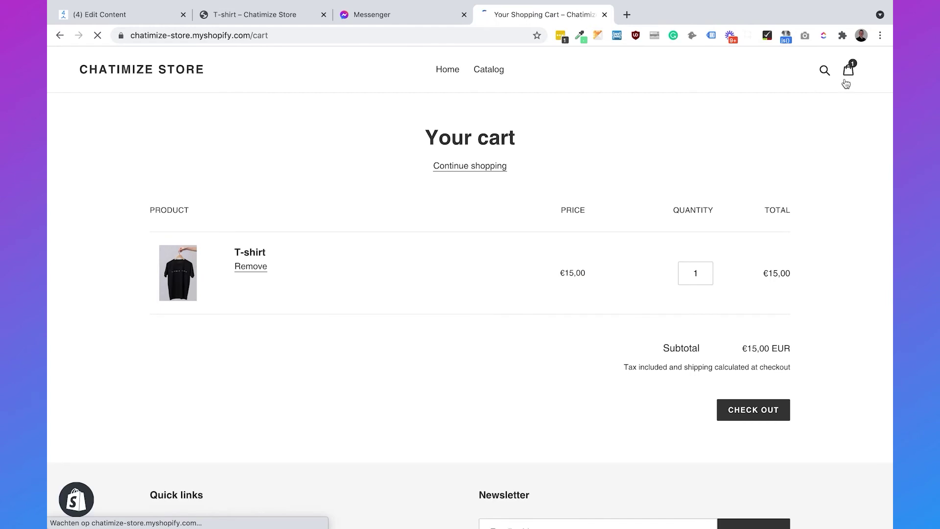
left_click(774, 415)
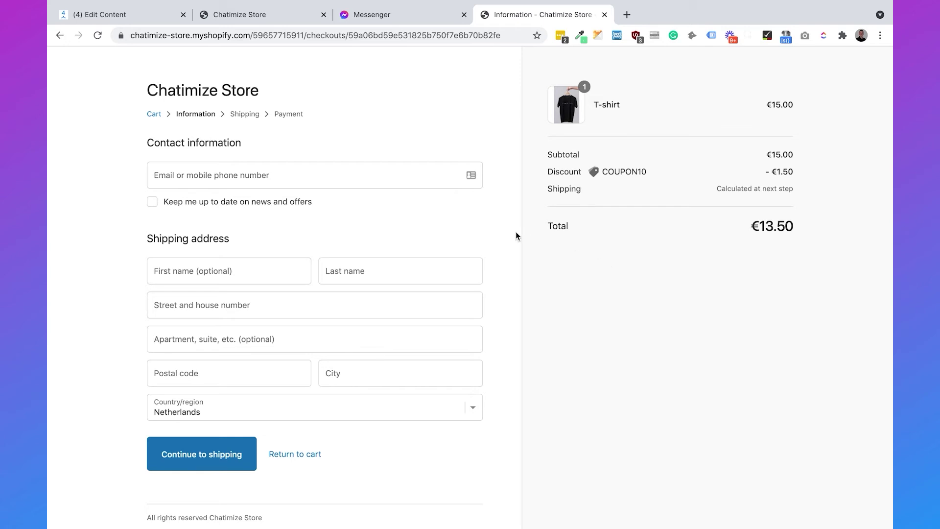
Back in ManyChat, create a new flow in the Shopify Abandoned Cart folder without using a quick campaign.
left_click(90, 18)
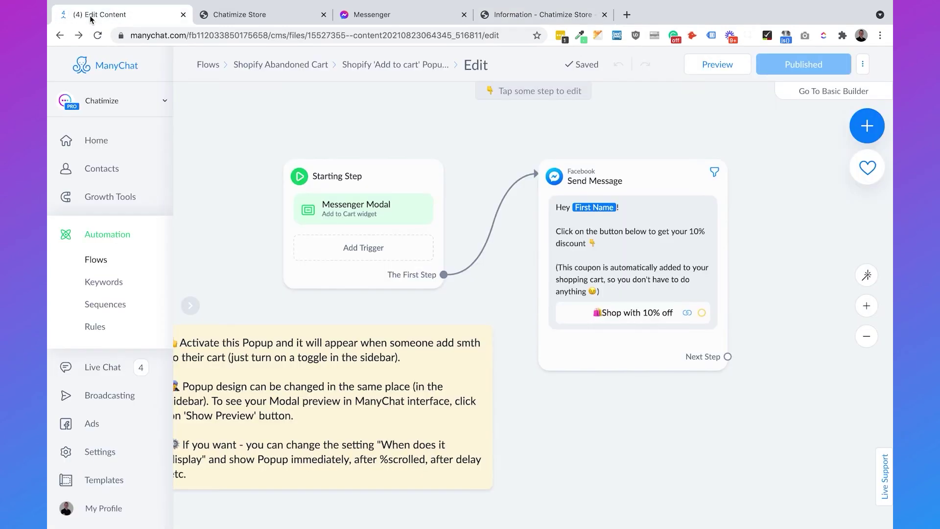
left_click(90, 256)
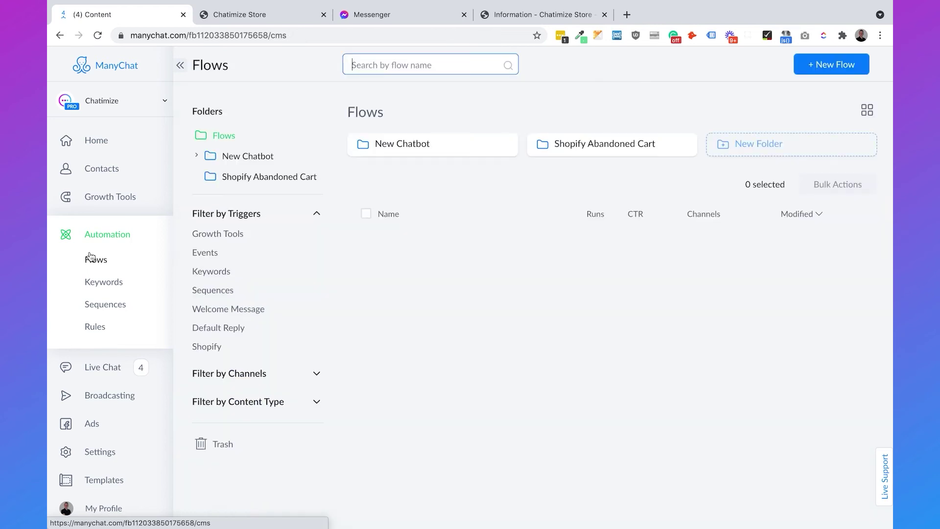
left_click(591, 145)
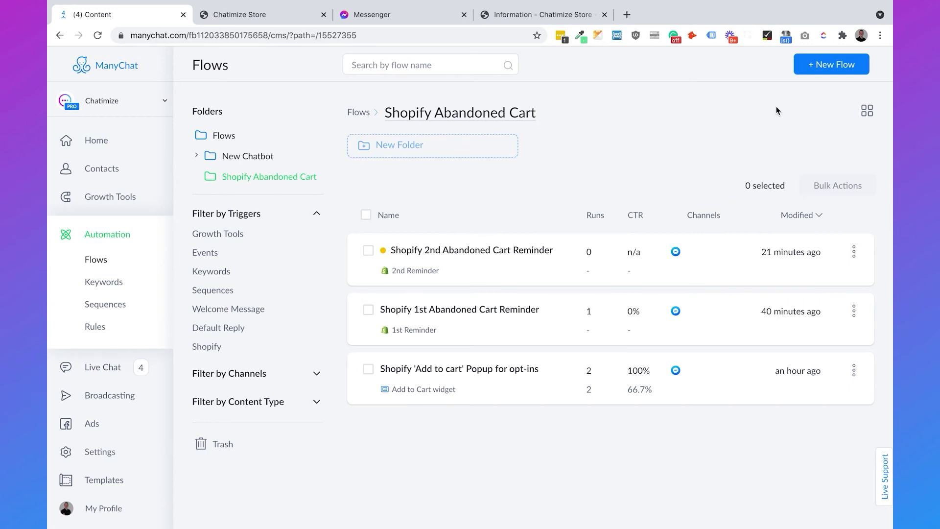
left_click(811, 68)
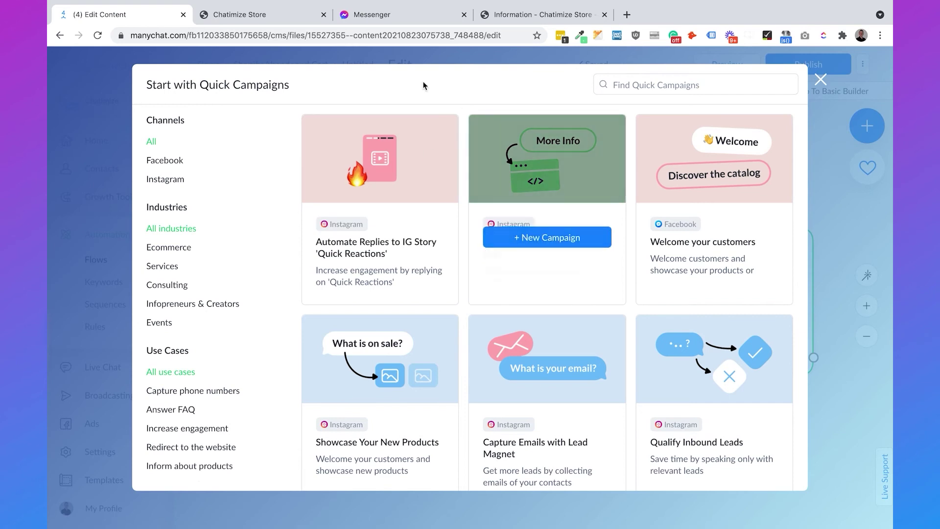
left_click(821, 79)
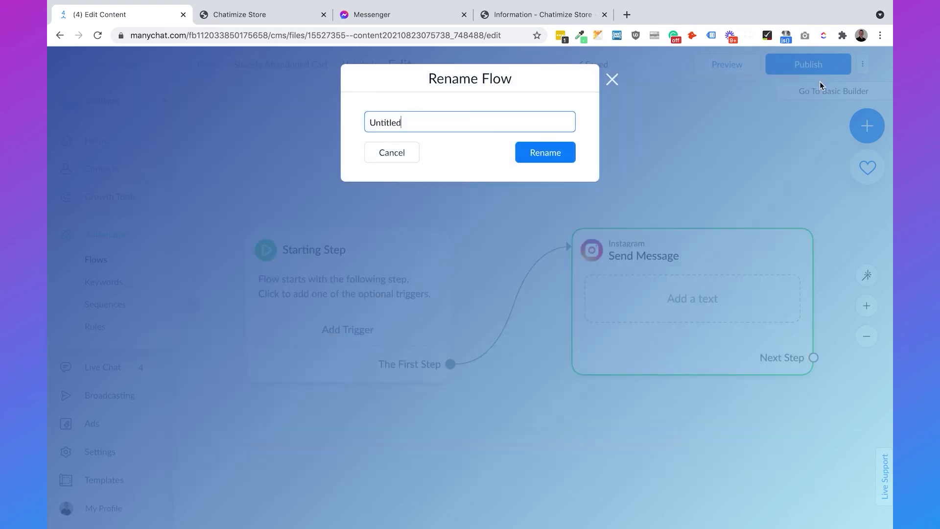
Rename the new flow as Shopify Abandoned Browse Reminder.
double_click(501, 121)
type("Shopify Abandoned Browse Reminder")
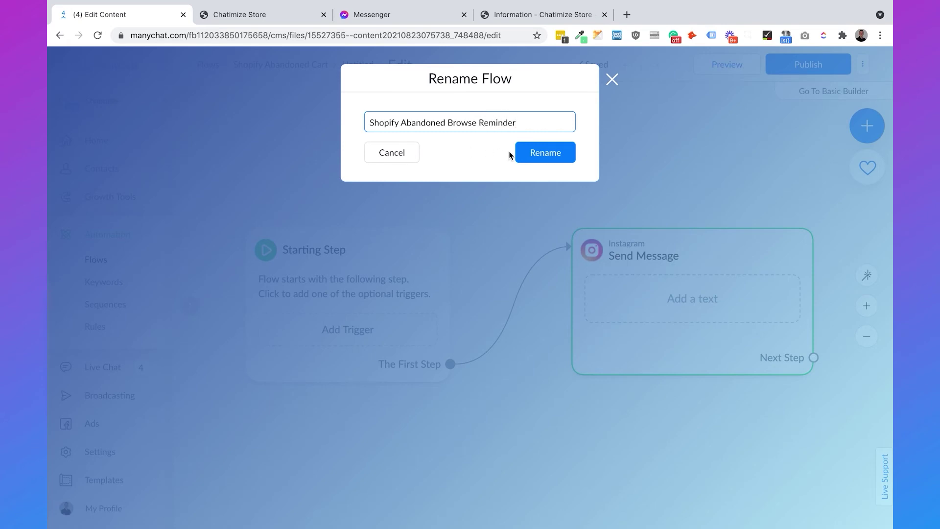
left_click(526, 158)
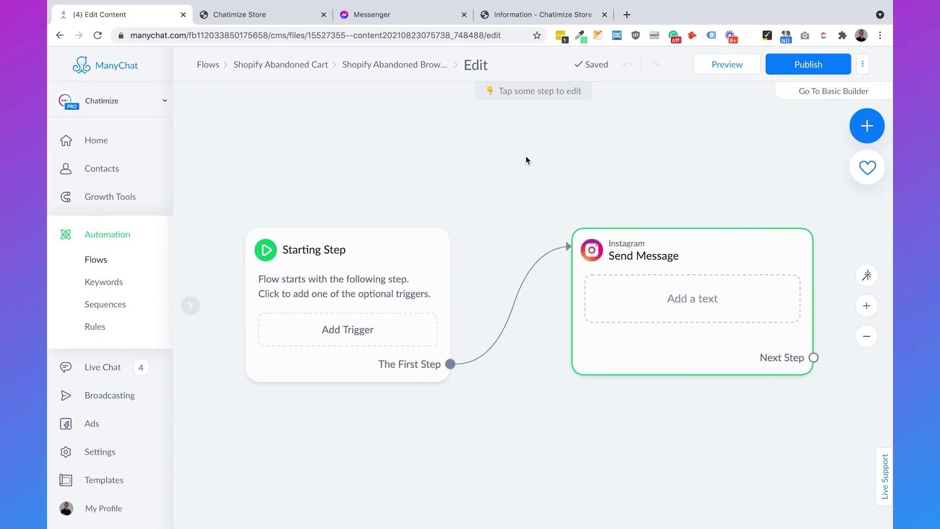
Add the Shopify Abandoned Product Browse trigger to the flow's starting step.
left_click(340, 342)
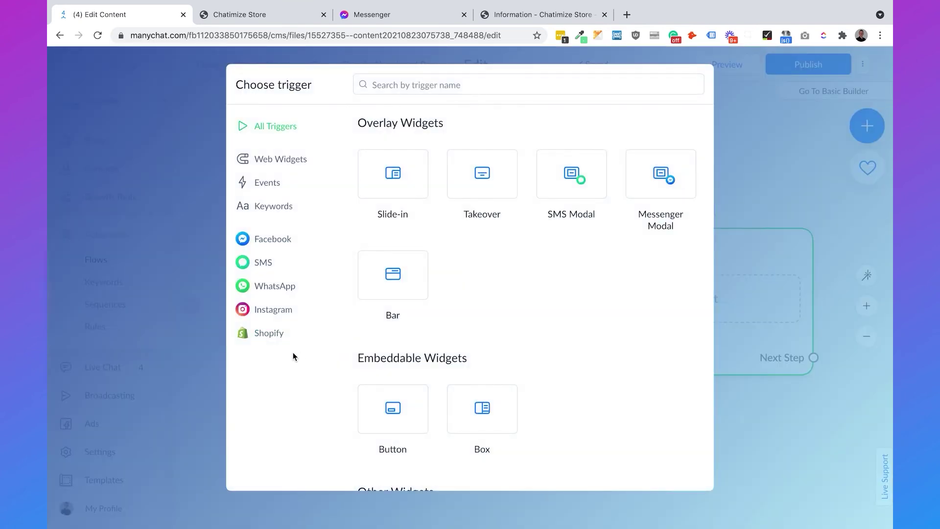
left_click(271, 334)
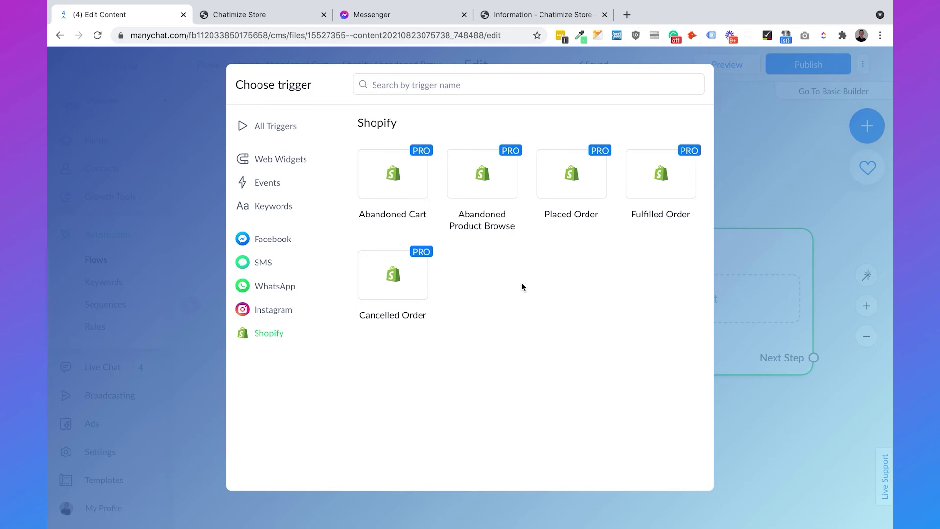
left_click(490, 168)
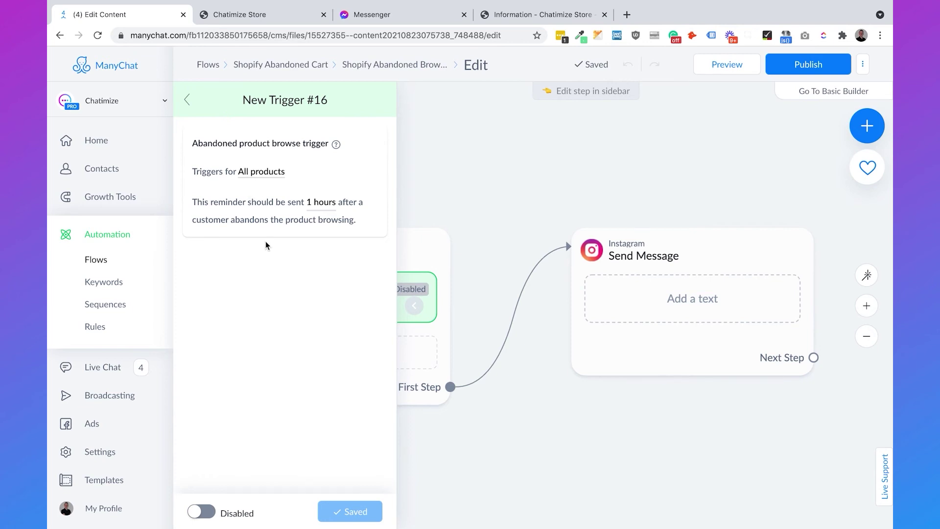
Set the browse reminder to be sent 30 minutes after a customer abandons product browsing, and save the trigger.
left_click(321, 209)
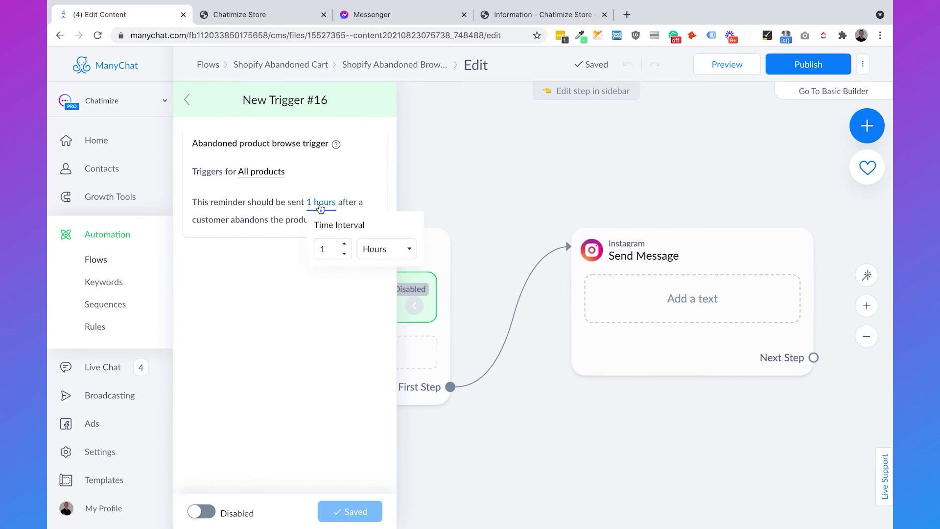
left_click_drag(325, 248, 300, 249)
type("30")
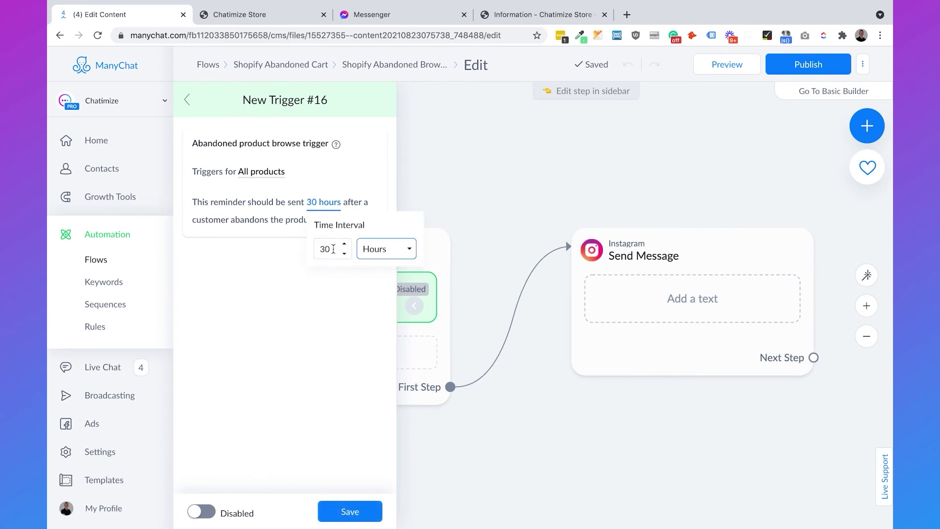
left_click(377, 250)
left_click(398, 233)
left_click(322, 365)
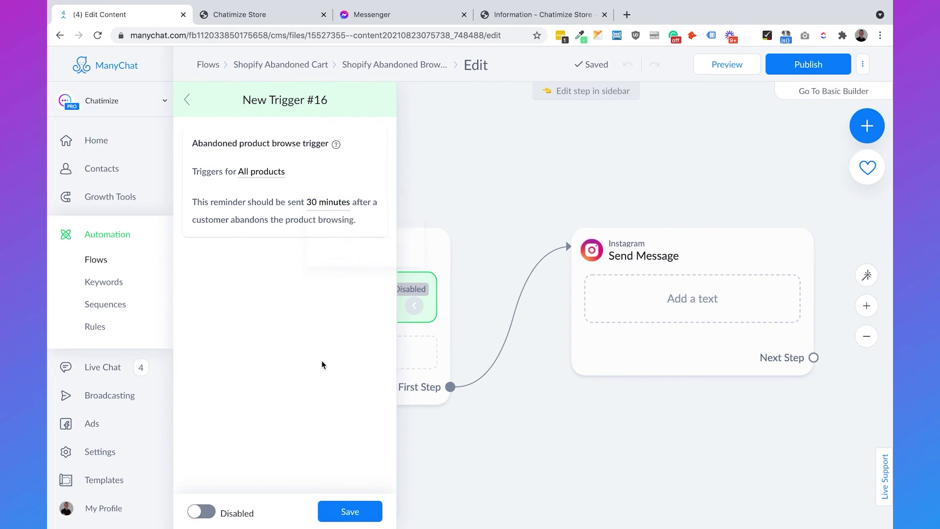
left_click(331, 504)
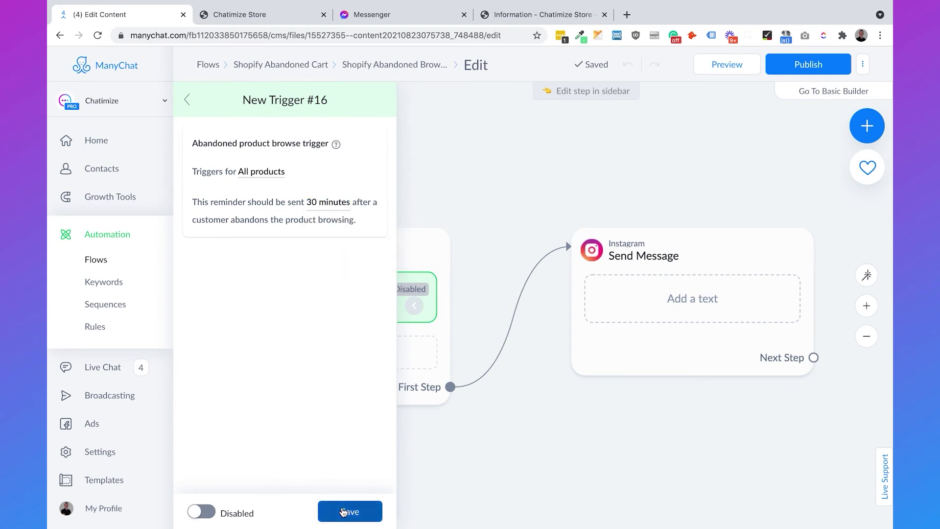
left_click(519, 450)
Connect the starting step to a new Messenger message and place it clear of the Instagram message's header.
left_click_drag(450, 386, 526, 240)
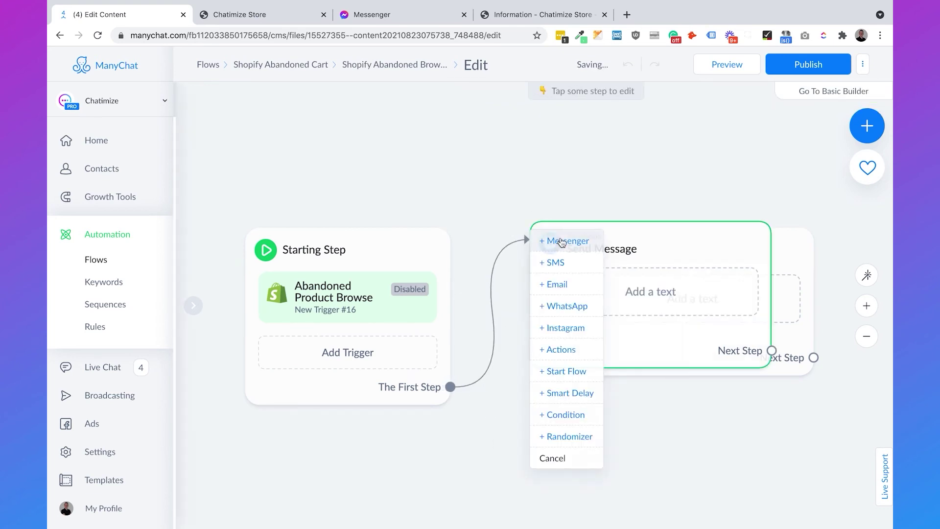
left_click(562, 242)
left_click_drag(594, 265, 594, 314)
Delete the unconnected Instagram message step from the flow.
left_click(728, 244)
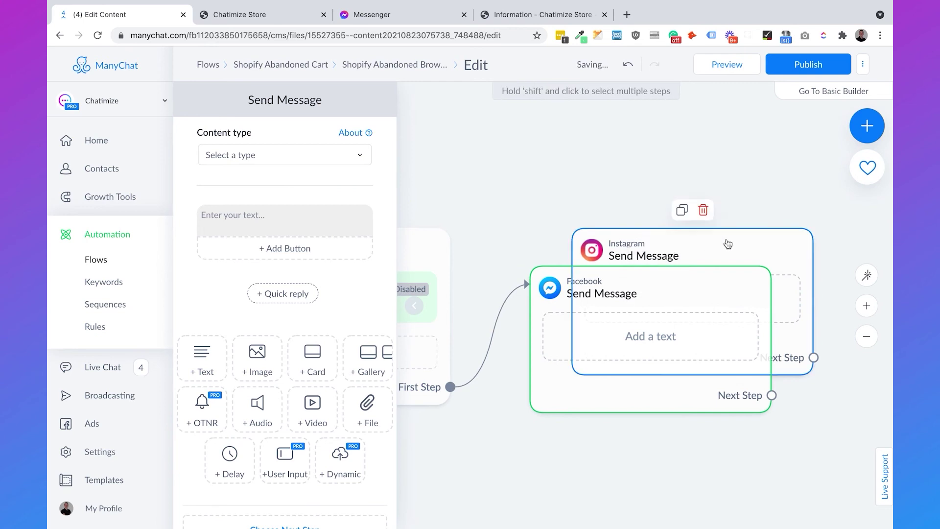
left_click(703, 210)
left_click(558, 125)
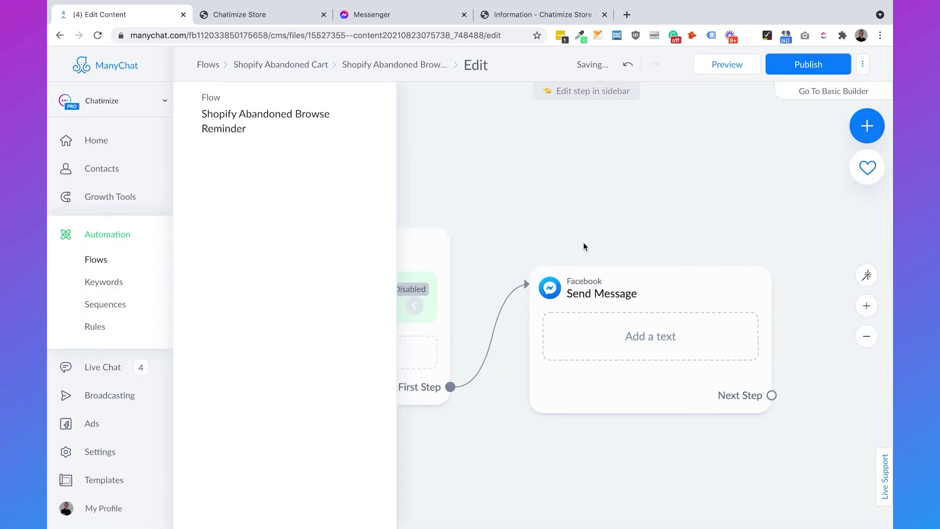
Move the Messenger message level with the starting step and set its content type to Other.
left_click(582, 247)
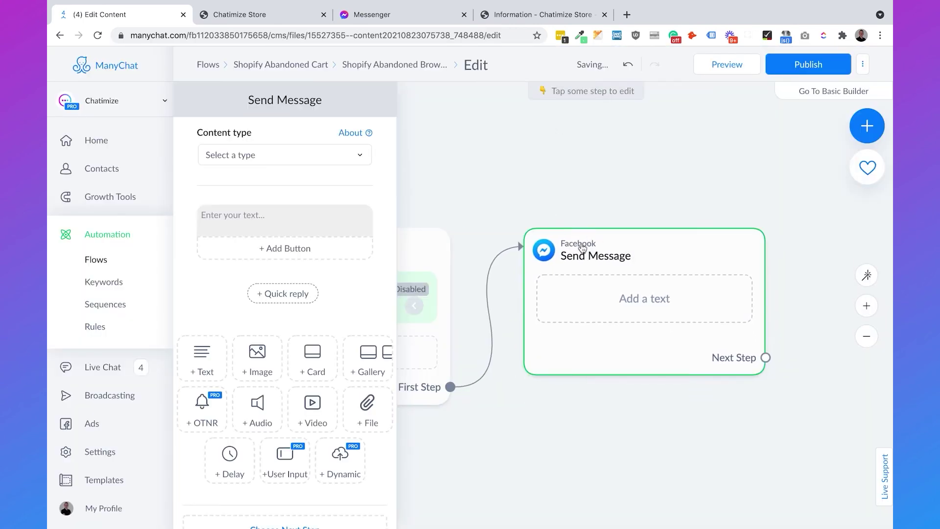
left_click(269, 160)
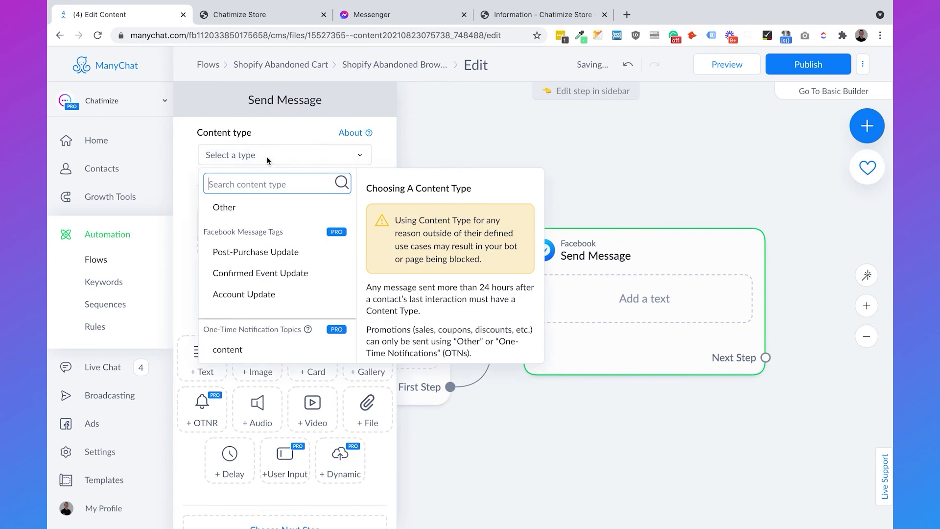
left_click(240, 206)
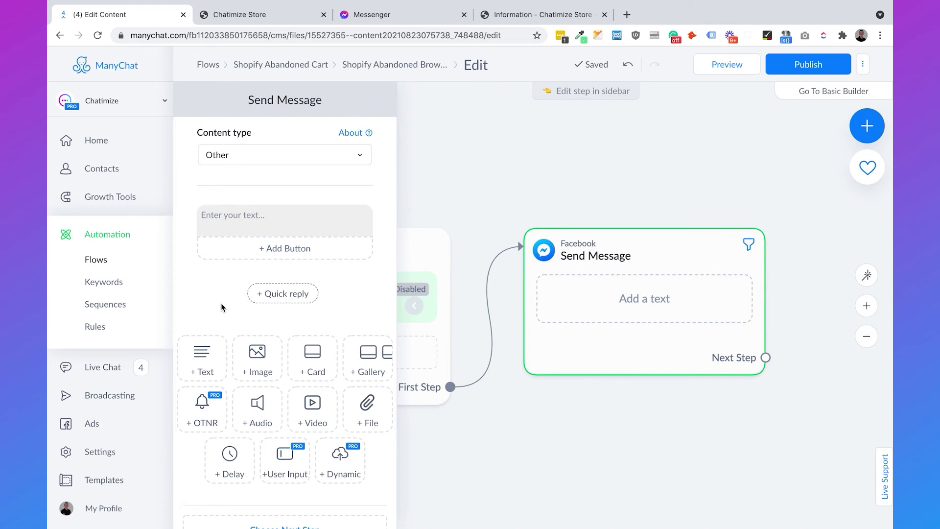
Add an image block above the message text and fill its image URL with the Most Expensive Viewed Product Image field.
left_click(257, 357)
left_click_drag(384, 305, 380, 216)
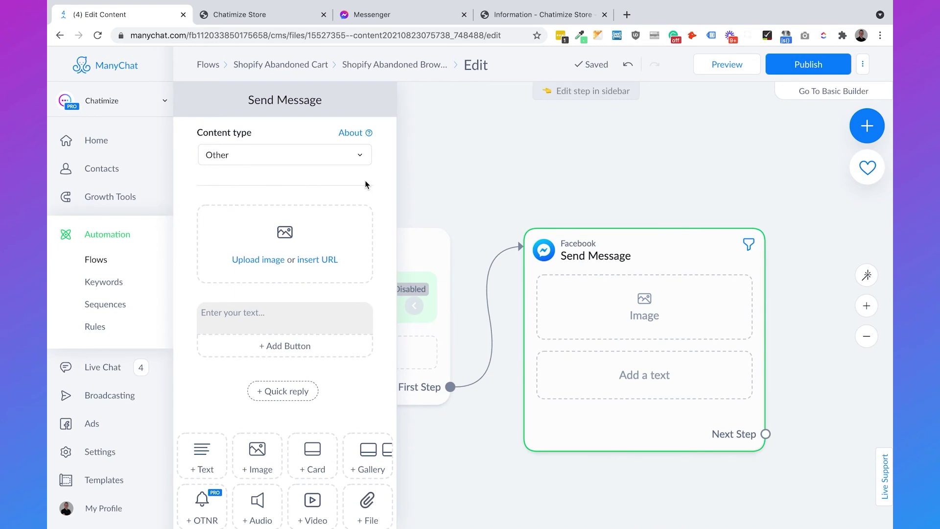
left_click(325, 265)
mouse_move(436, 241)
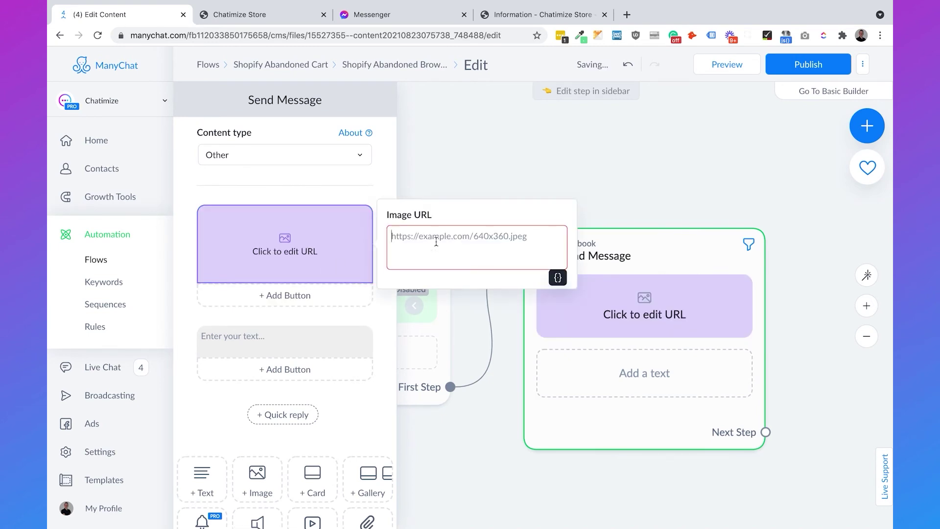
left_click(558, 278)
left_click(552, 305)
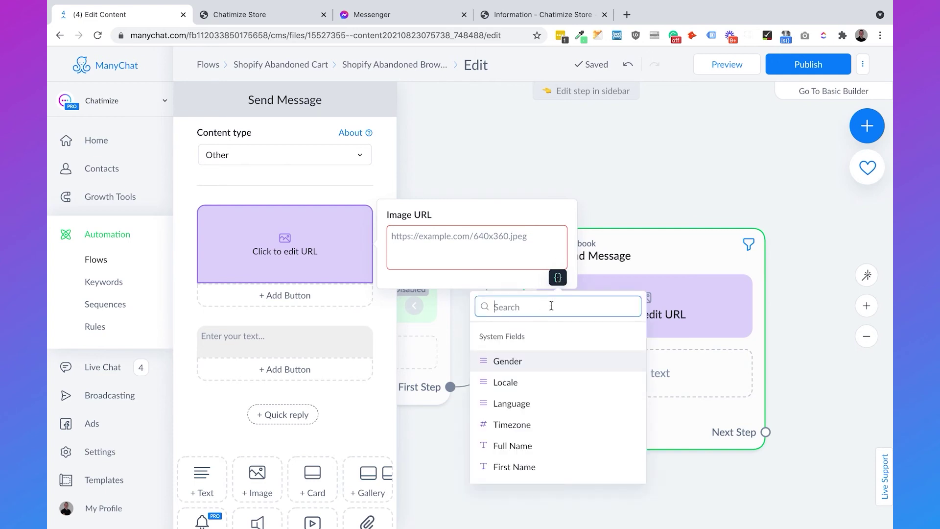
type("product")
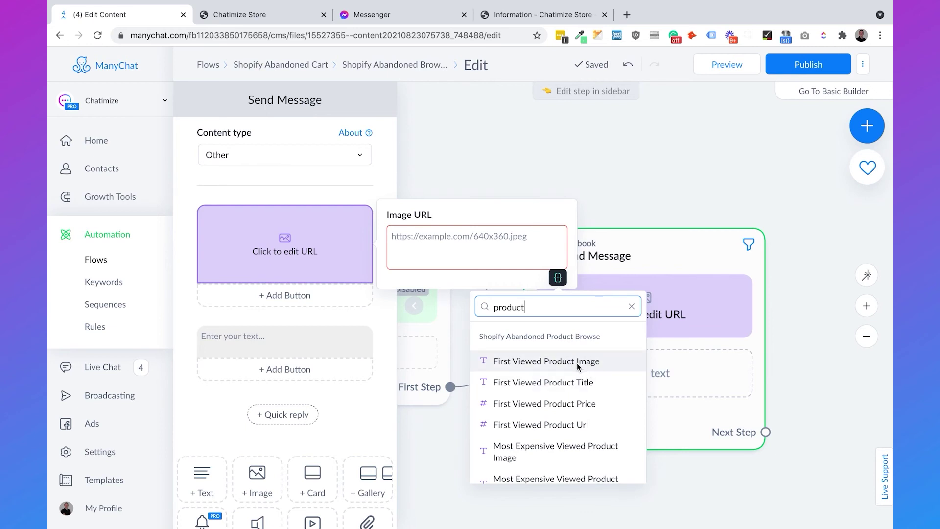
scroll(577, 362, "down", 2)
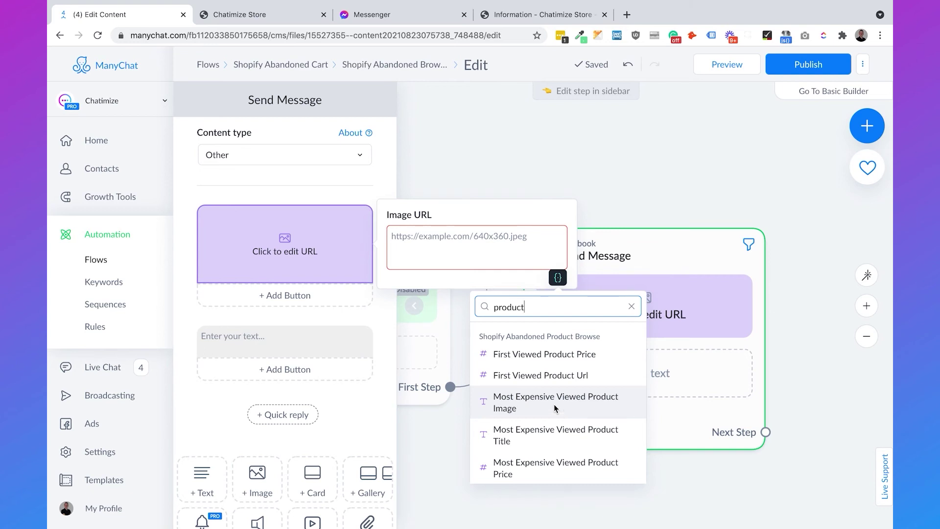
left_click(562, 397)
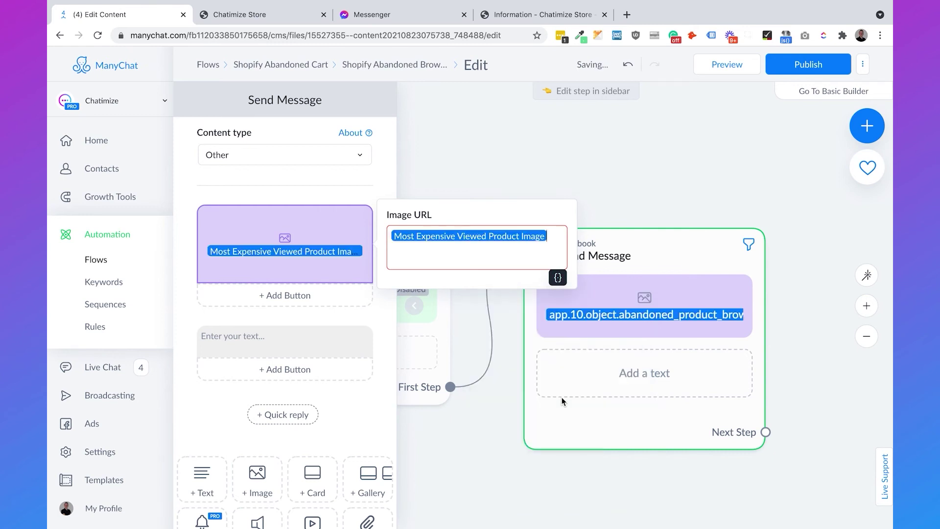
left_click(340, 416)
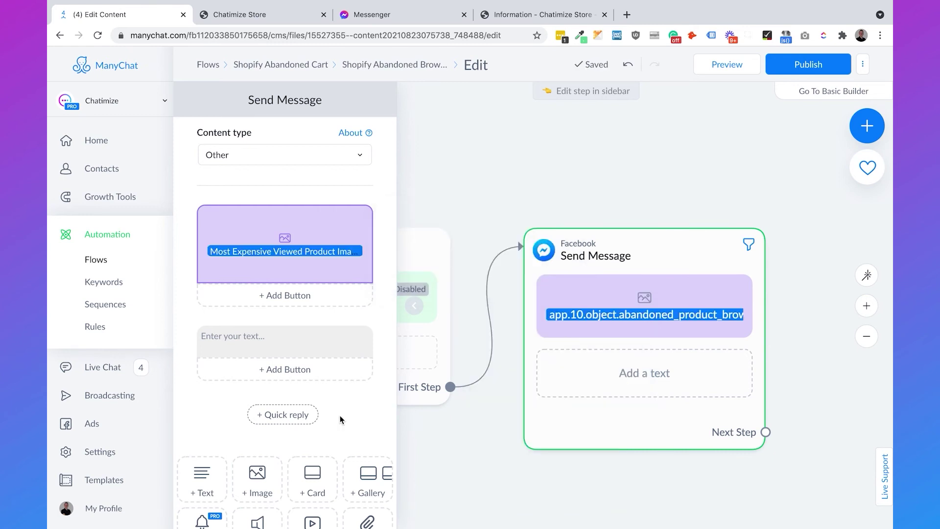
Start the message text with "Hey", the First Name field and ", you recently looked at".
left_click(289, 342)
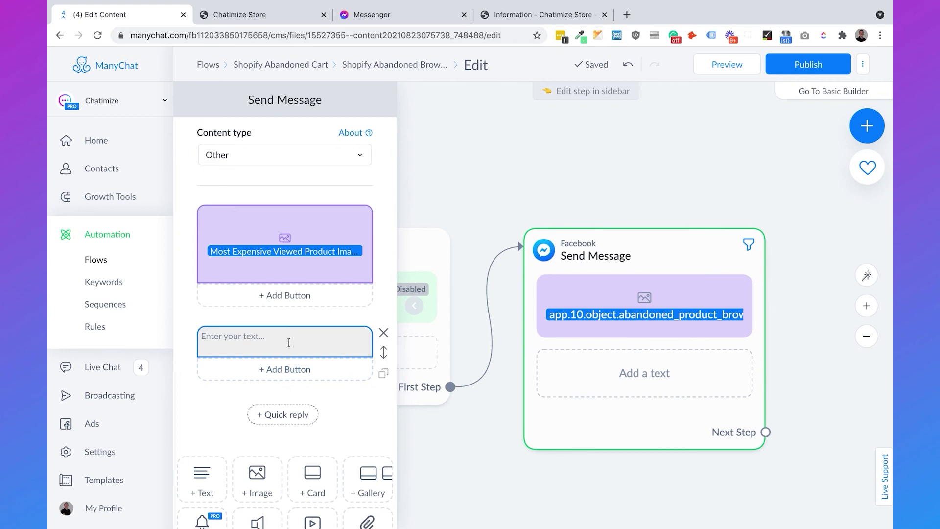
type("Hey")
left_click(328, 365)
scroll(372, 284, "down", 2)
left_click(316, 174)
type("first")
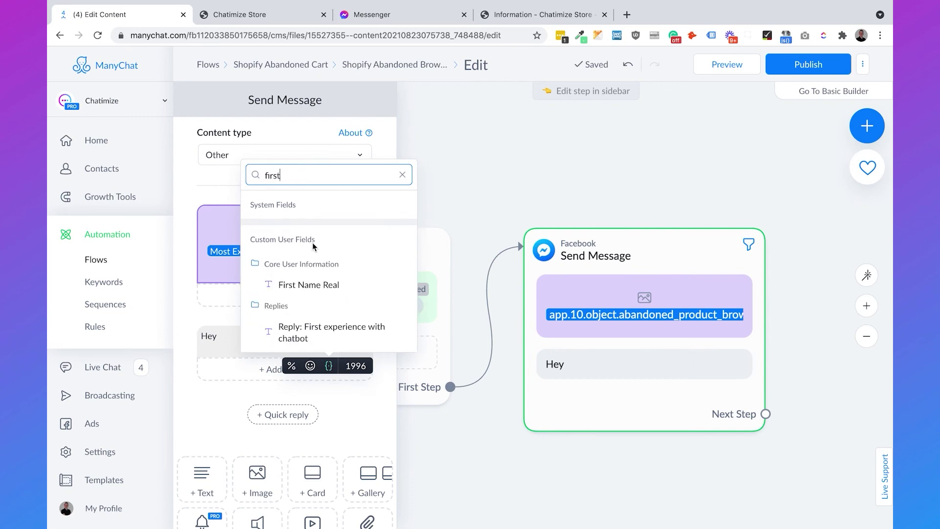
type(" name")
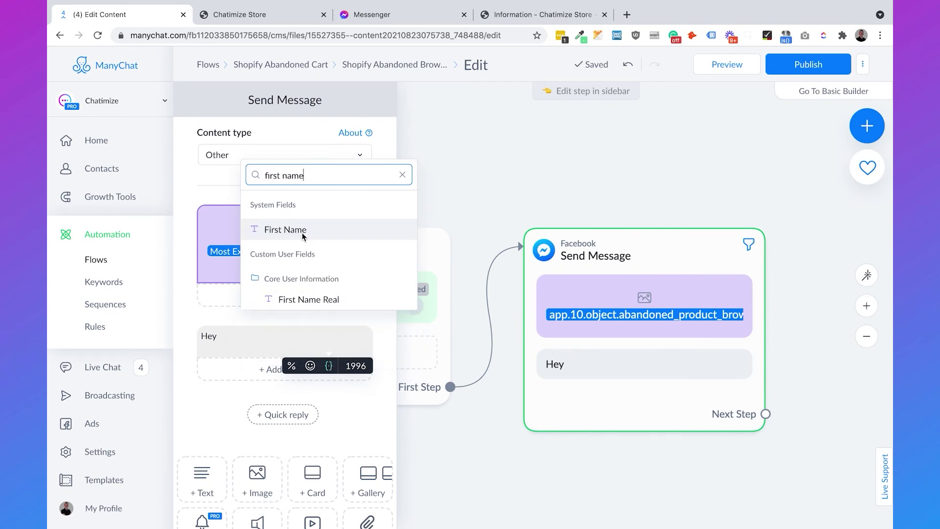
left_click(303, 237)
type(", you c")
type("ecently loo")
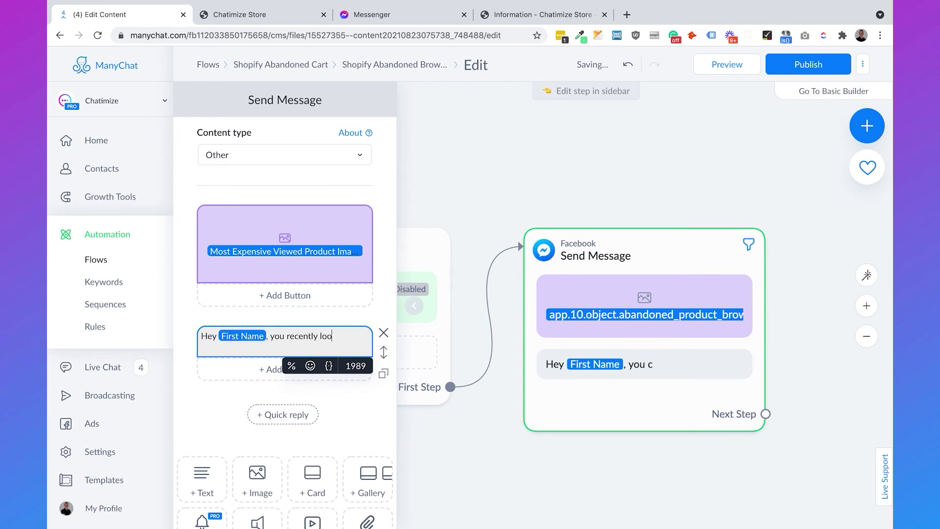
type("ked at")
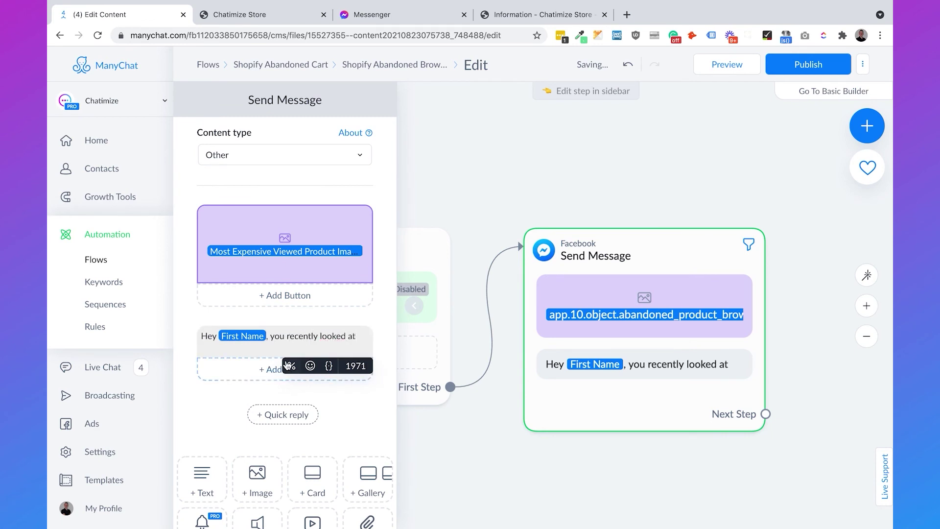
Insert the Most Expensive Viewed Product Title field after "you recently looked at" in the message text.
left_click(328, 365)
type("product")
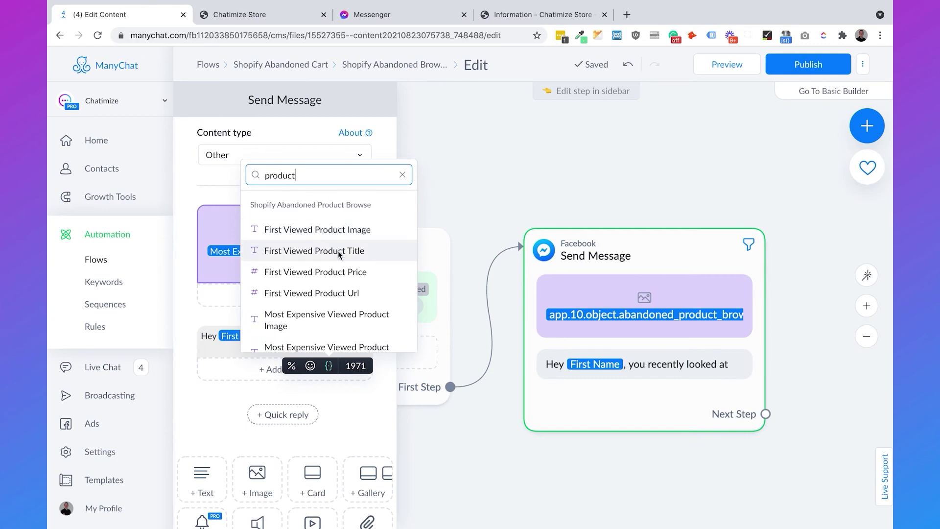
scroll(338, 252, "down", 1)
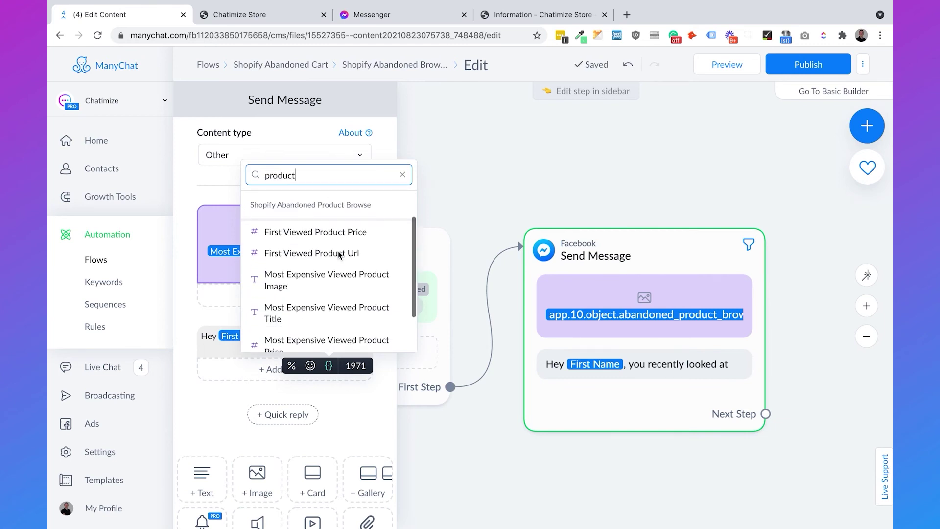
scroll(339, 254, "down", 1)
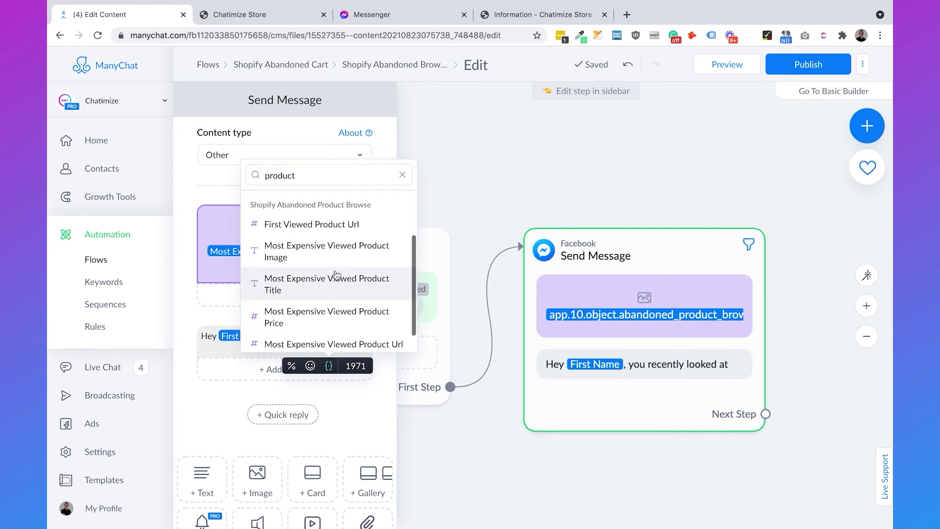
left_click(326, 283)
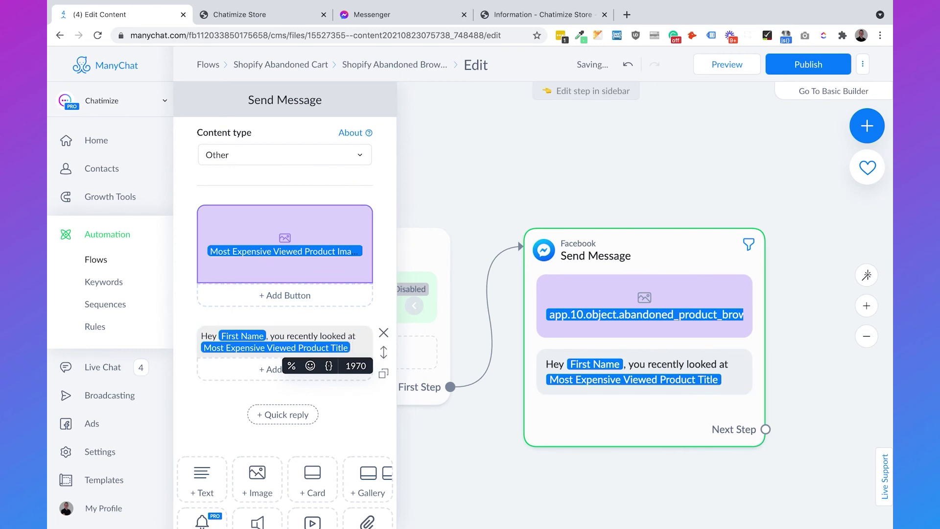
Continue the message with "in our store, but it seems you haven't have the time to place an order yet. If you are still interested in".
type("in our store, ")
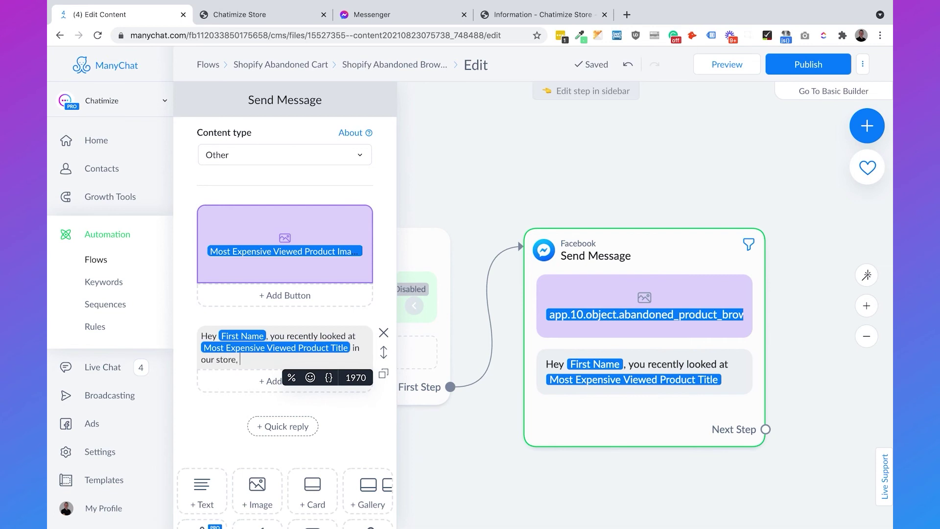
type("but it seems you")
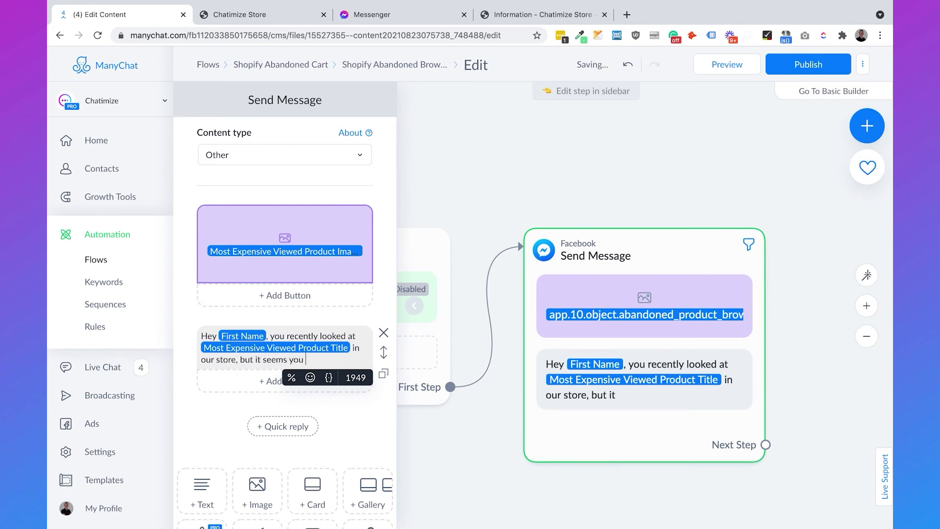
type(" haven't h")
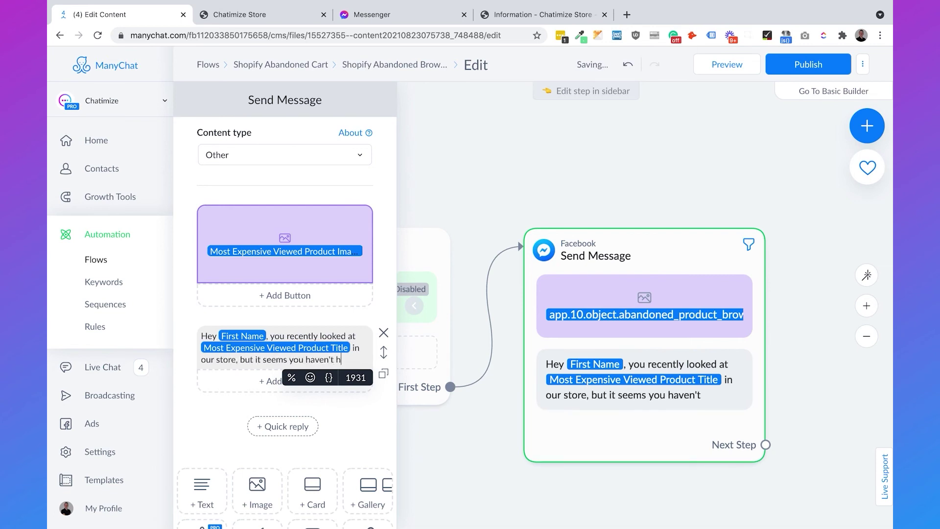
type("ave the time to place")
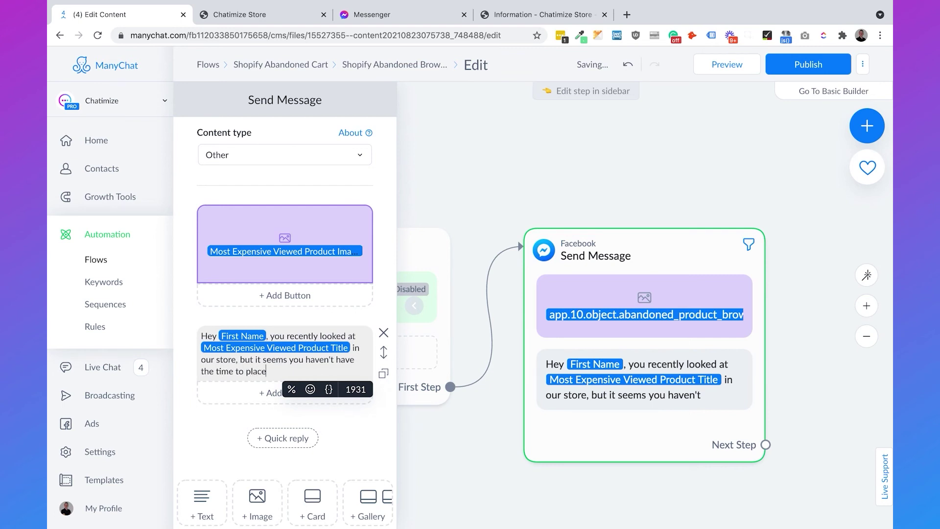
type(" an order yet. If")
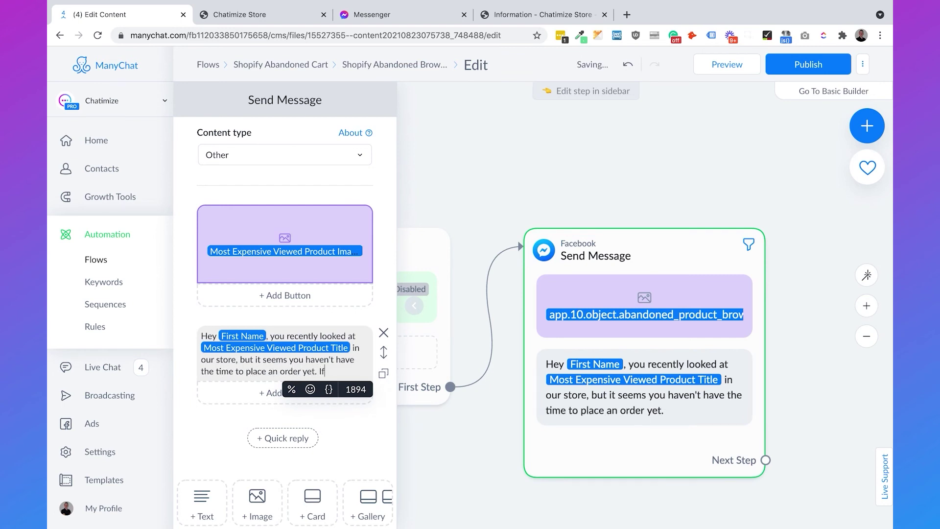
type(" you are still int")
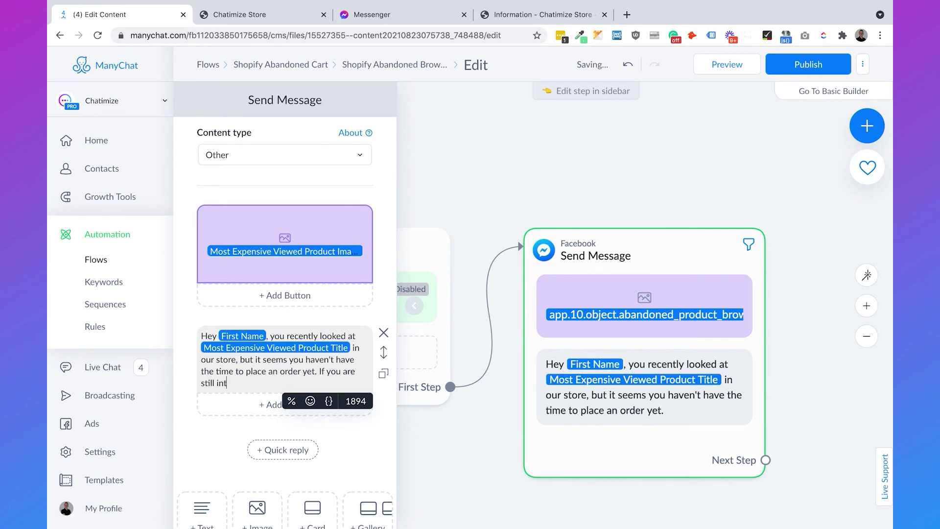
type("erested in")
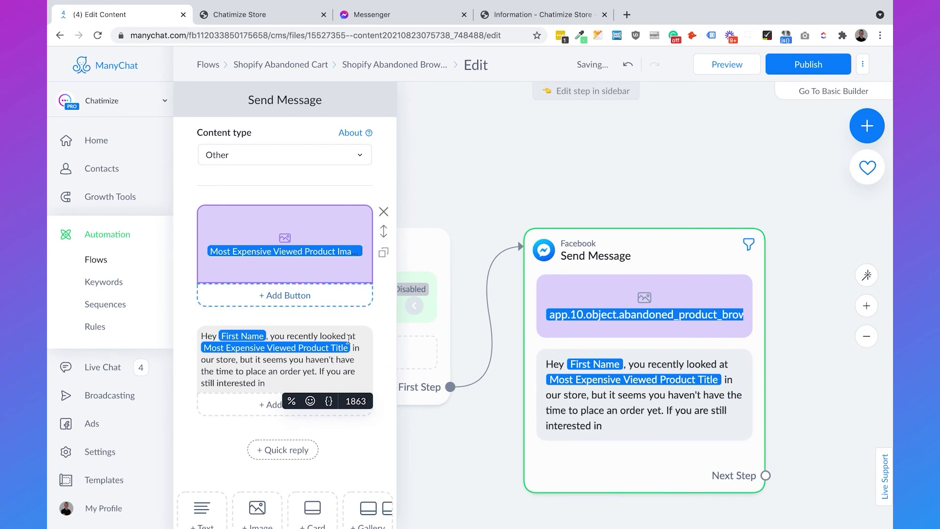
Insert the Most Expensive Viewed Product Title field again and finish the text with ", just click the button below 👇".
left_click(328, 401)
type("most")
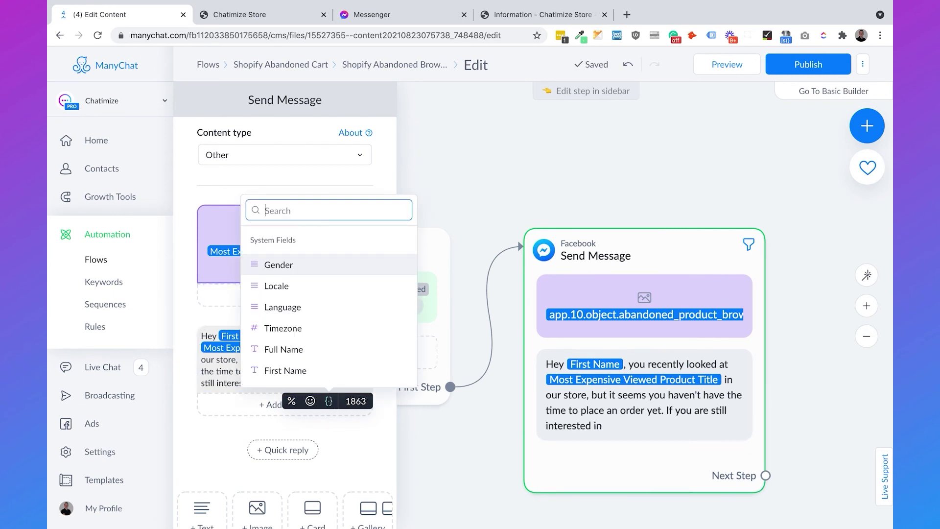
left_click(326, 304)
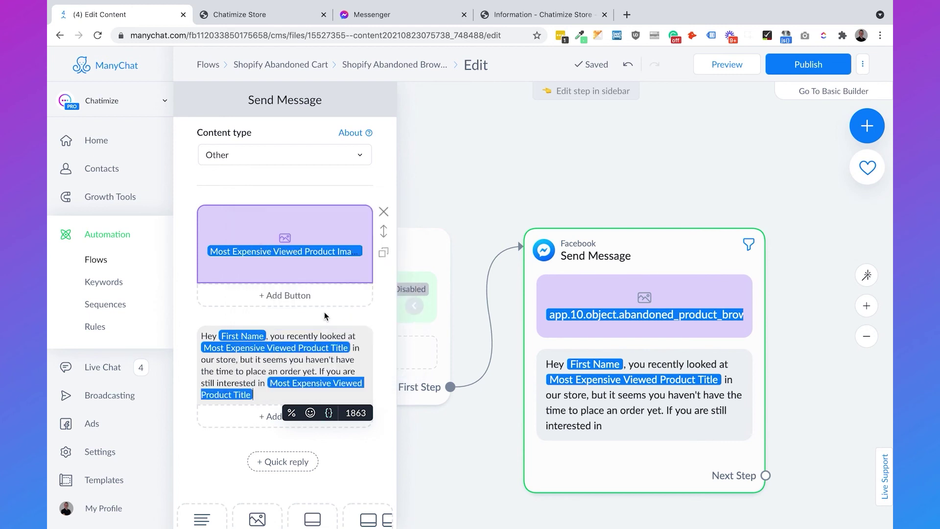
type(", just click the button below")
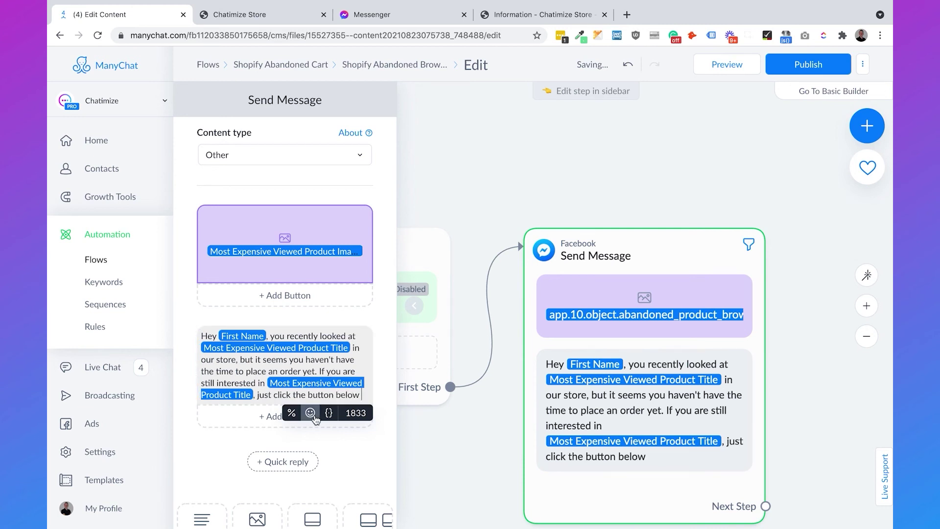
left_click(314, 416)
left_click(226, 270)
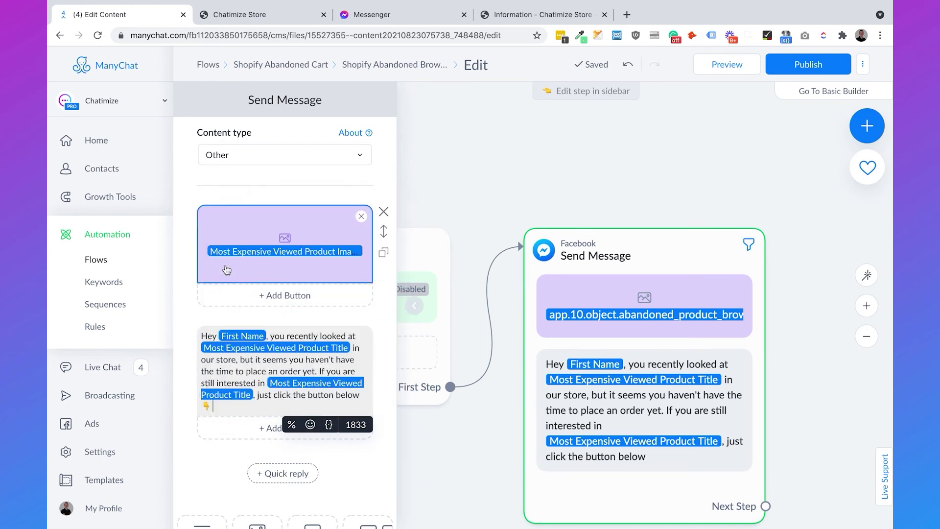
Add a button below the message text and title it "🛍️ Go to product".
scroll(248, 328, "down", 1)
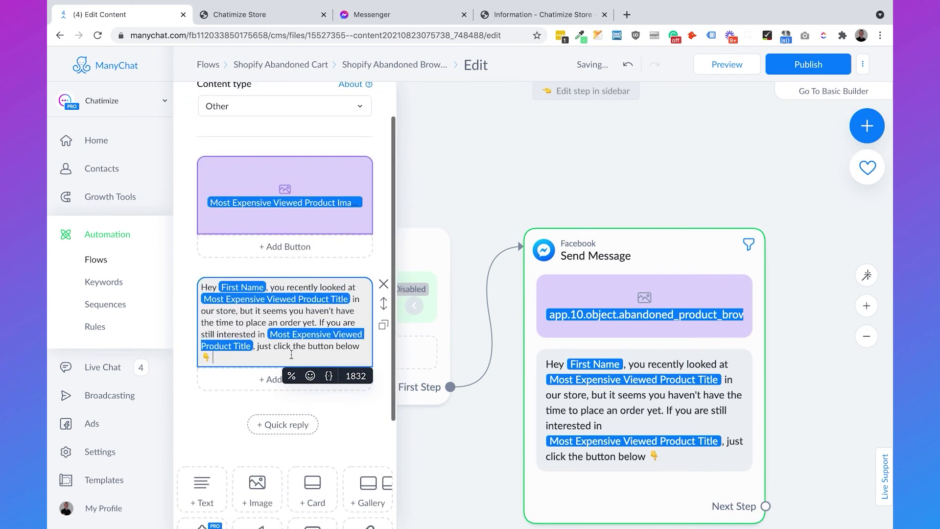
left_click(268, 384)
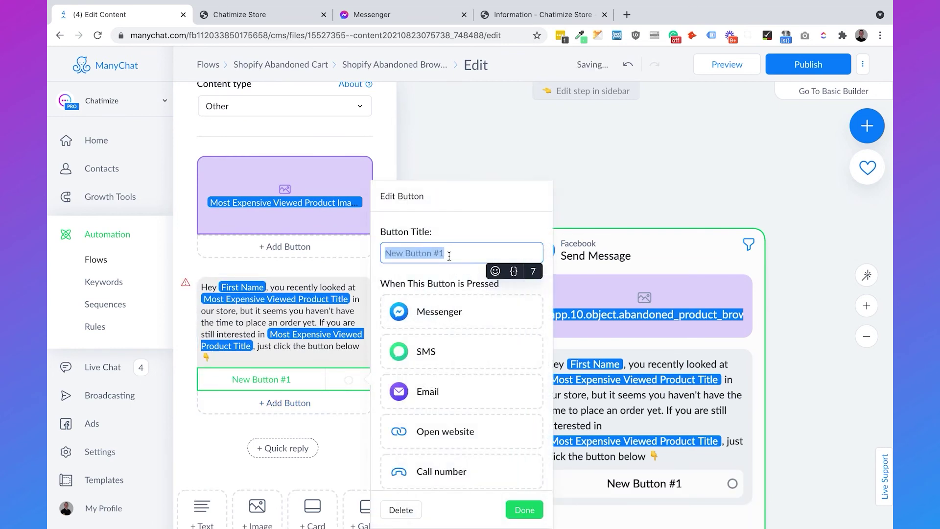
type("Go to product")
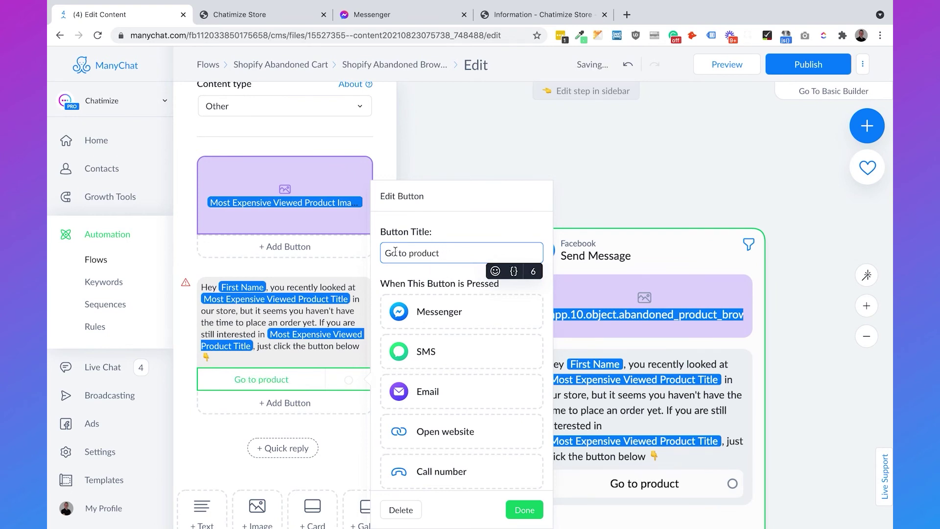
left_click(495, 271)
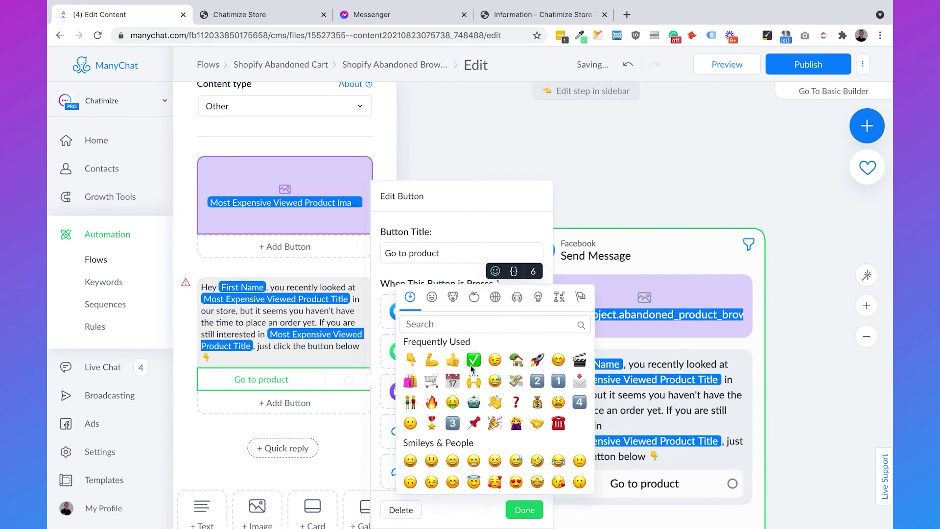
left_click(411, 381)
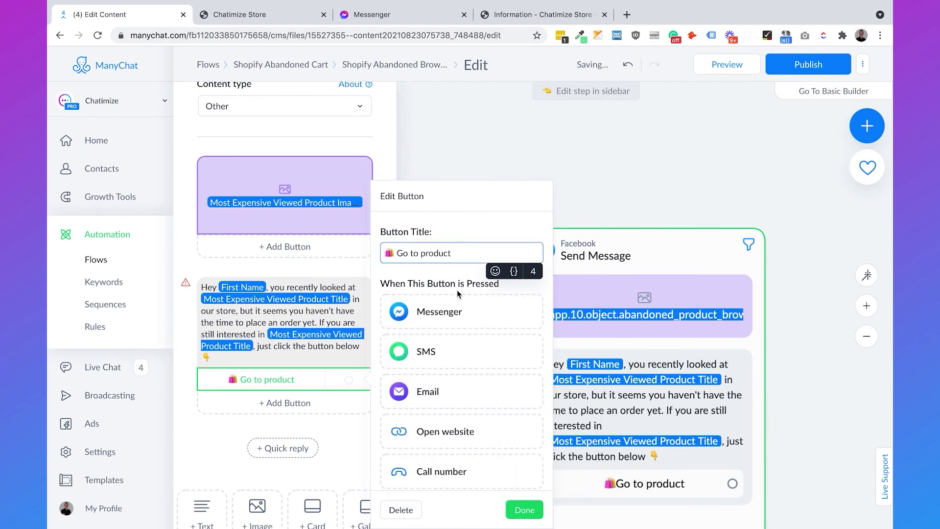
Make the "Go to product" button open a website, using the Most Expensive Viewed Product Url field as the address.
scroll(459, 293, "down", 2)
left_click(458, 365)
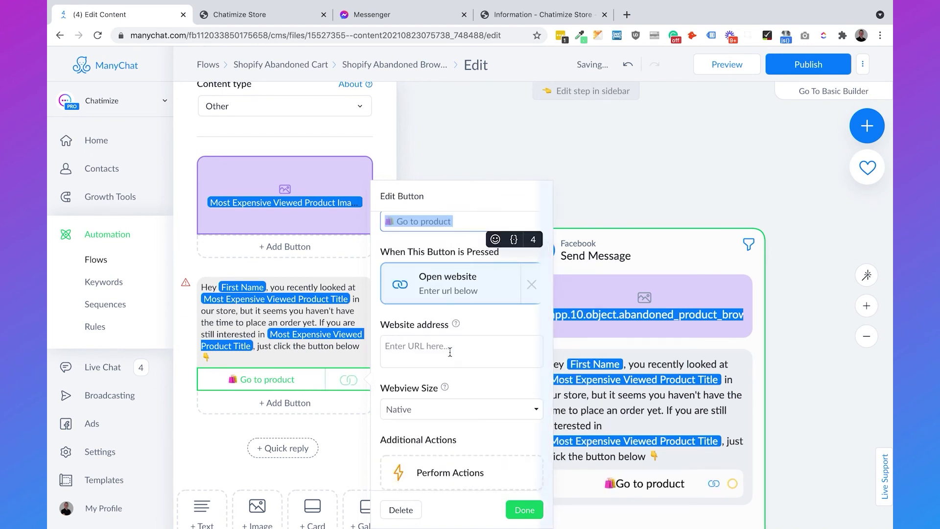
left_click(450, 351)
left_click(533, 376)
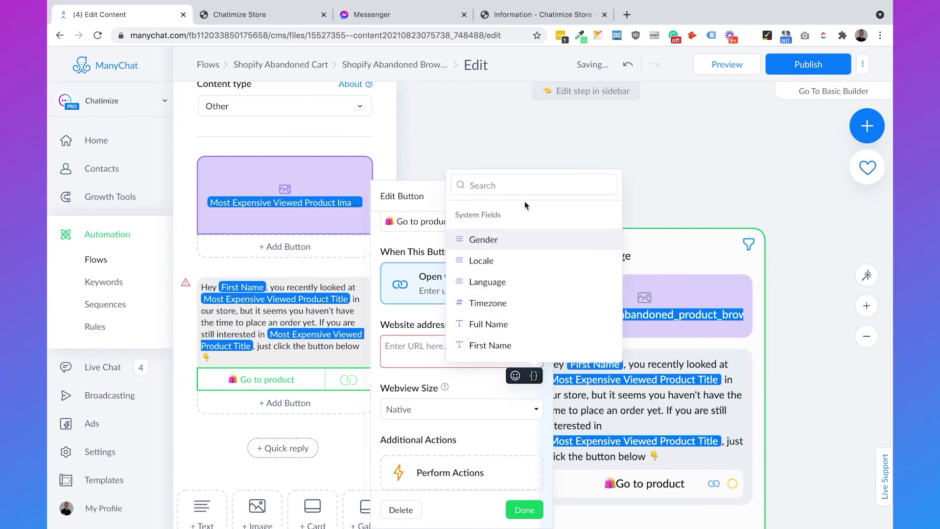
type("product")
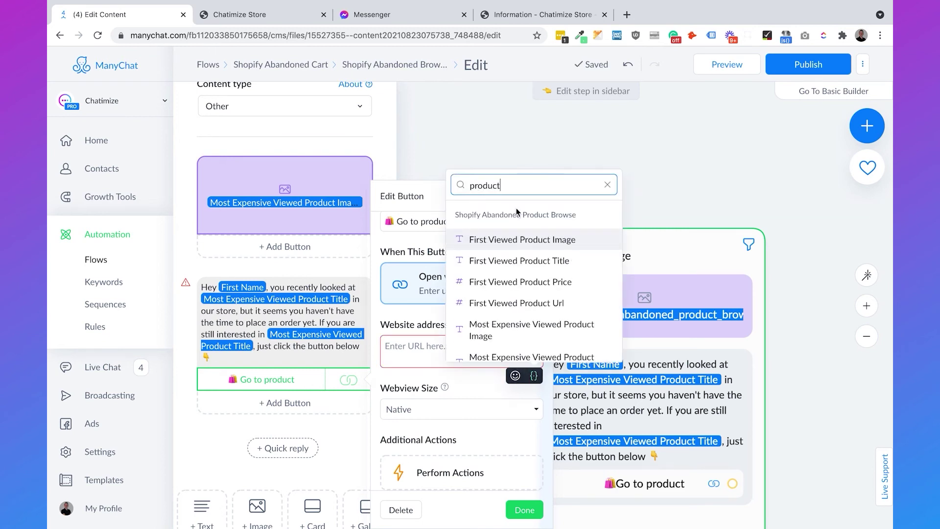
scroll(524, 265, "down", 3)
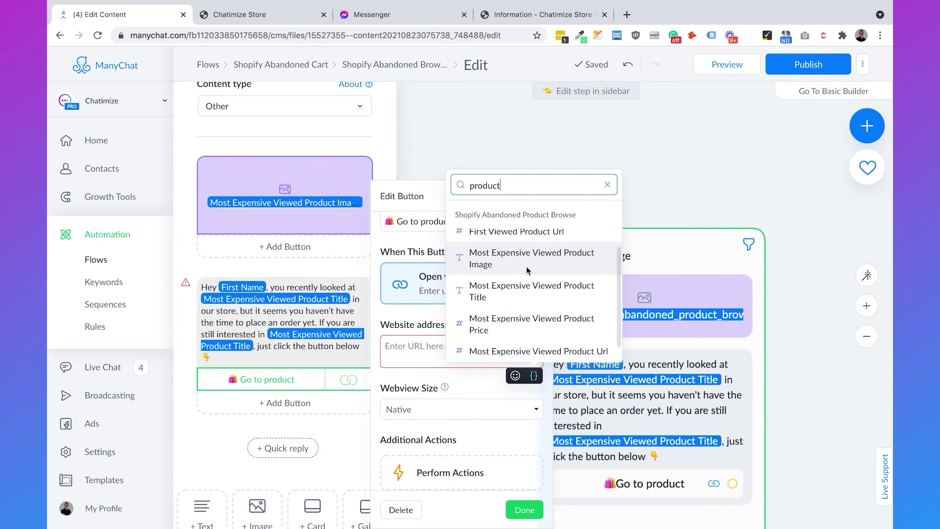
scroll(527, 266, "down", 1)
left_click(524, 328)
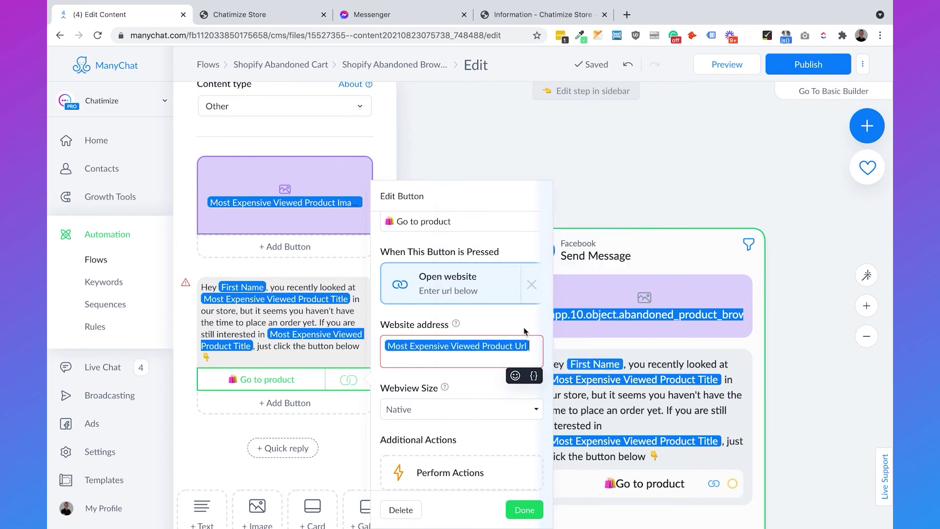
left_click(523, 510)
Add a closing paragraph to the message text, after a blank line: "P.S. Don't forget to use your coupon: COUPON10".
left_click(298, 359)
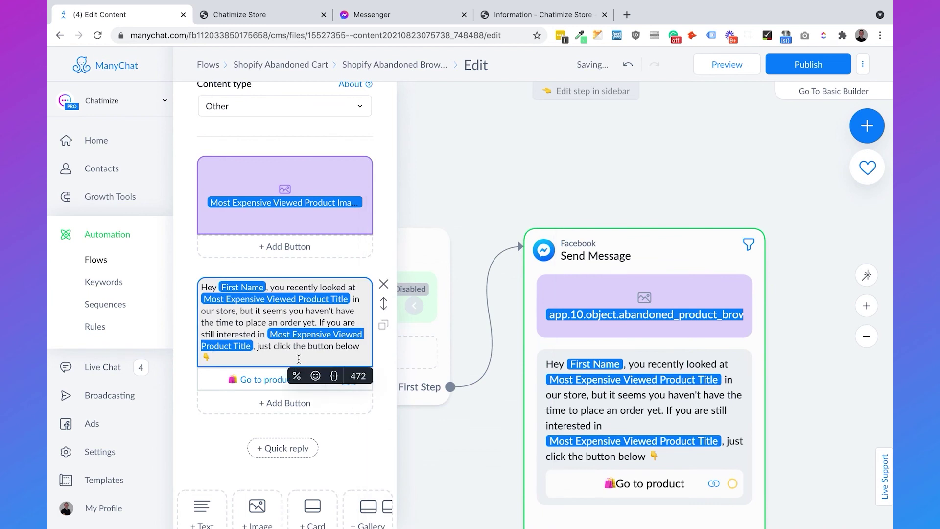
key("Return")
key("Return")
type("P.S. Don'")
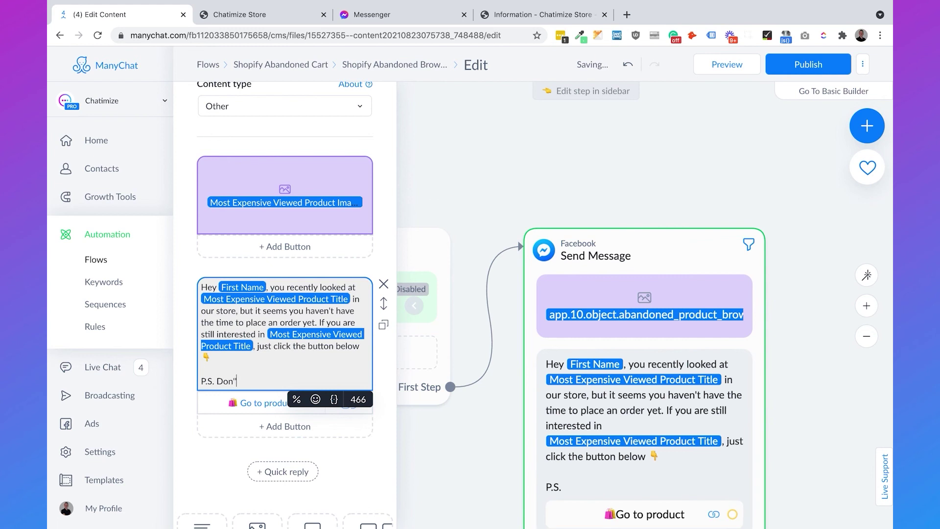
type("t forget to")
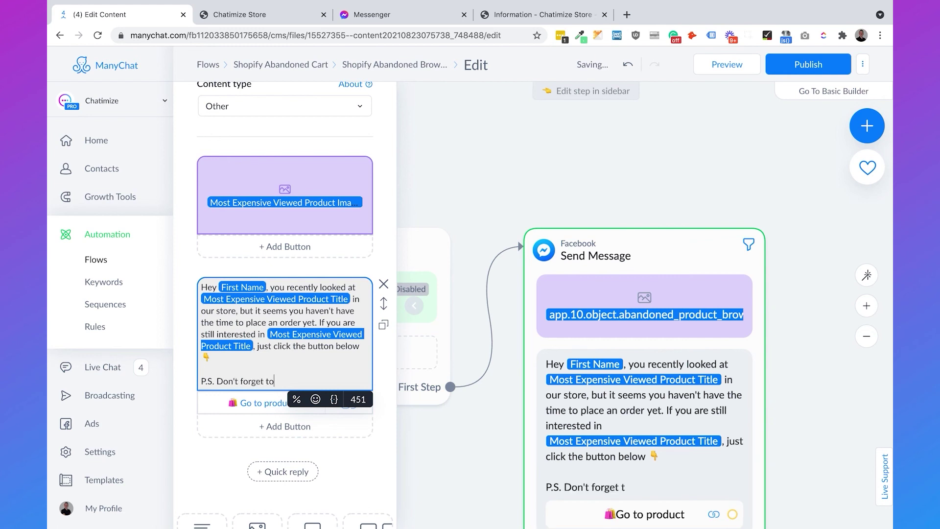
type(" use your coupon")
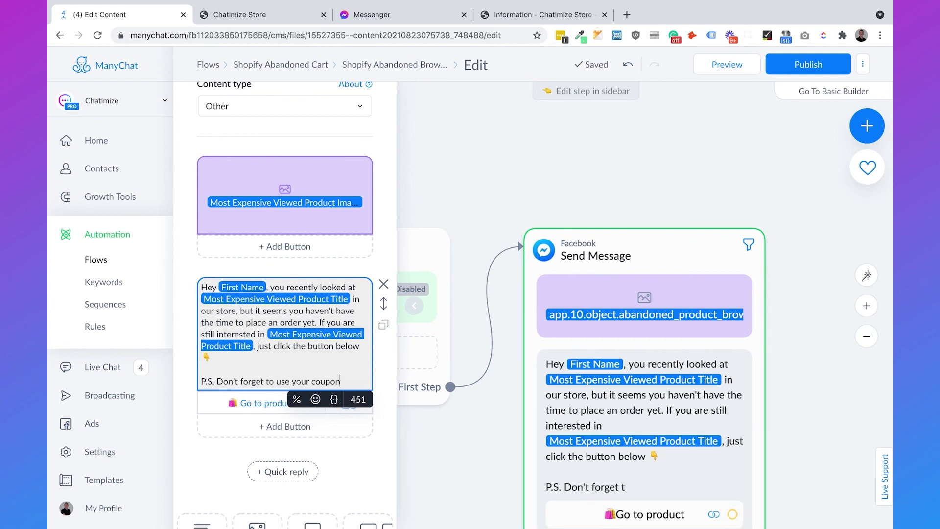
type(": COUPON10")
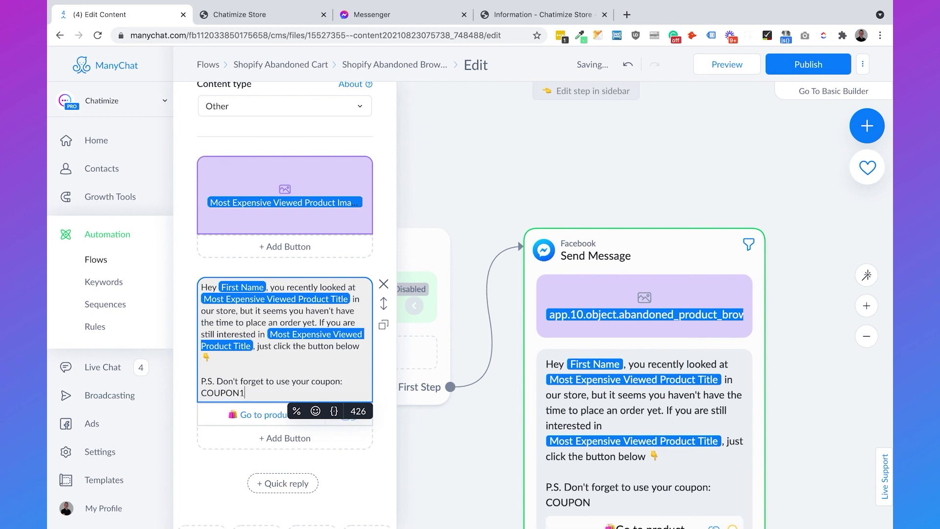
left_click(461, 451)
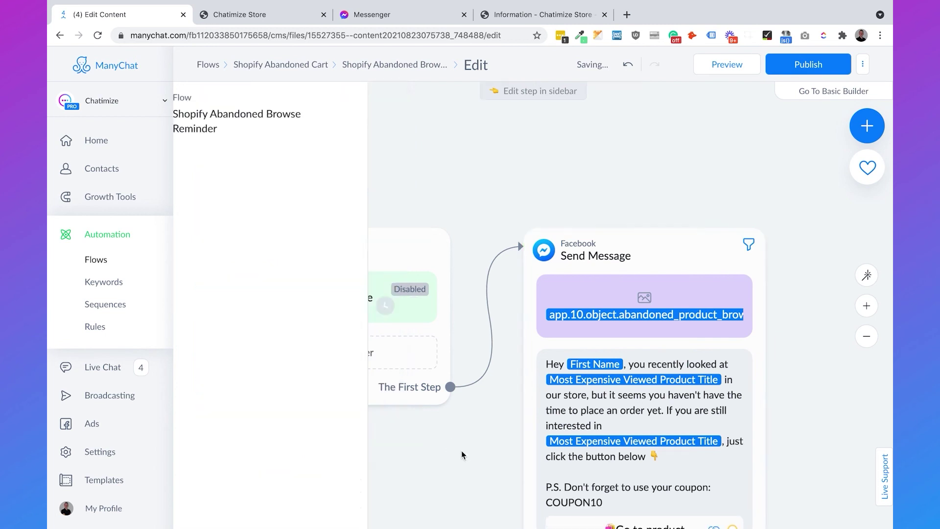
Publish the browse reminder flow and activate its Abandoned Product Browse trigger.
left_click_drag(561, 172, 468, 106)
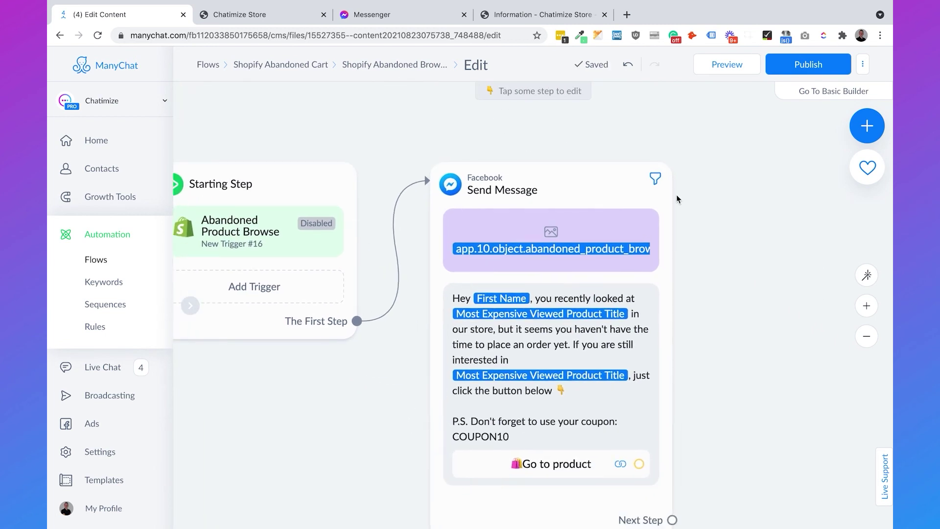
left_click(790, 68)
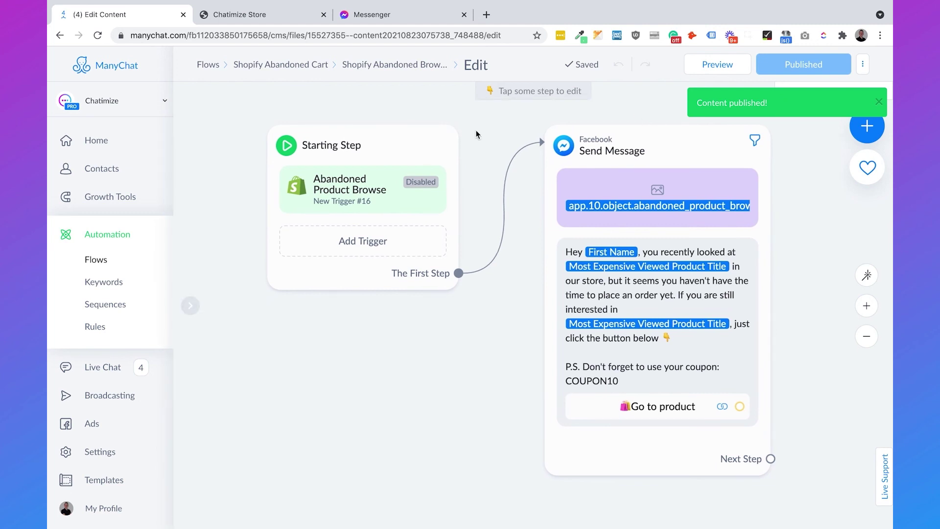
left_click(354, 203)
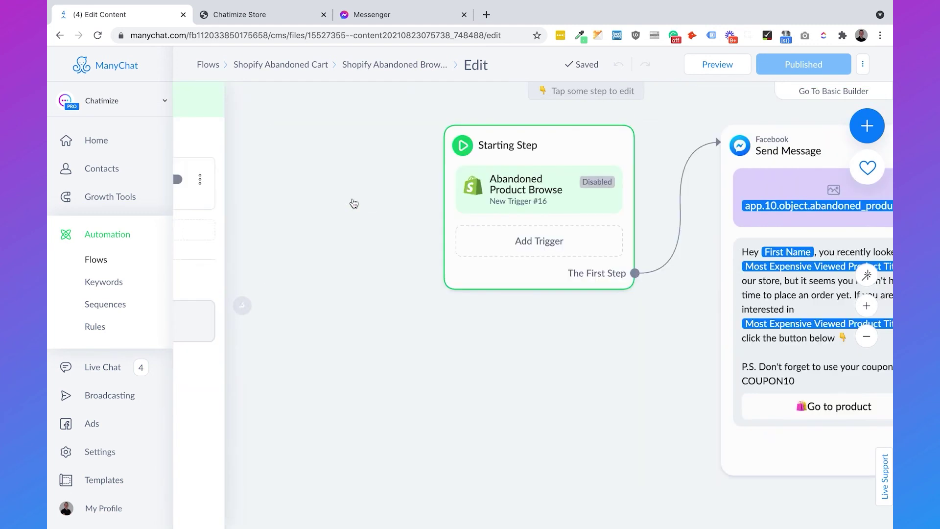
left_click(344, 179)
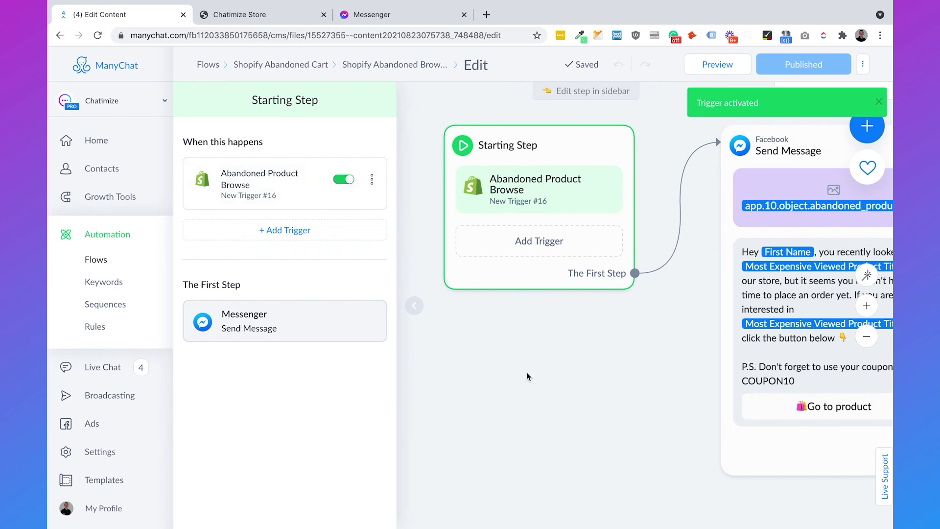
left_click(529, 377)
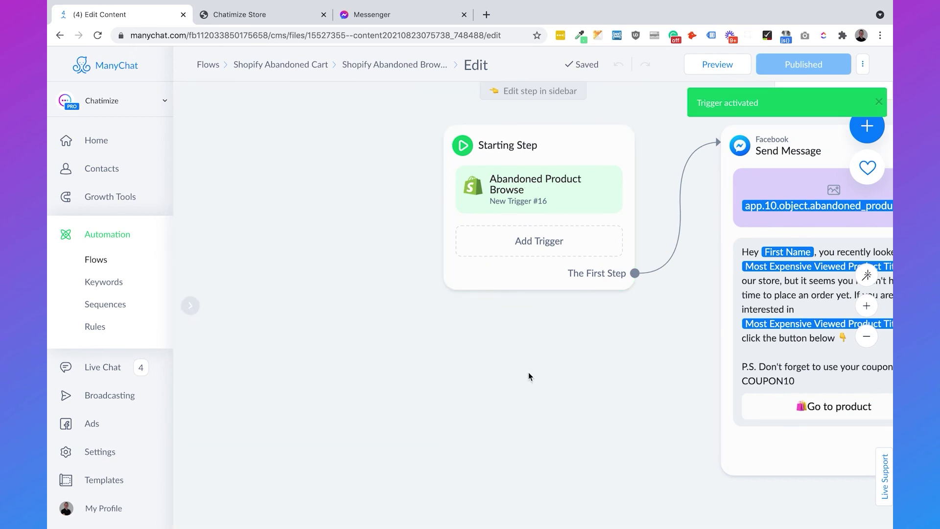
Find the cookie settings in the browser settings and open the list of all cookies and site data.
left_click(264, 16)
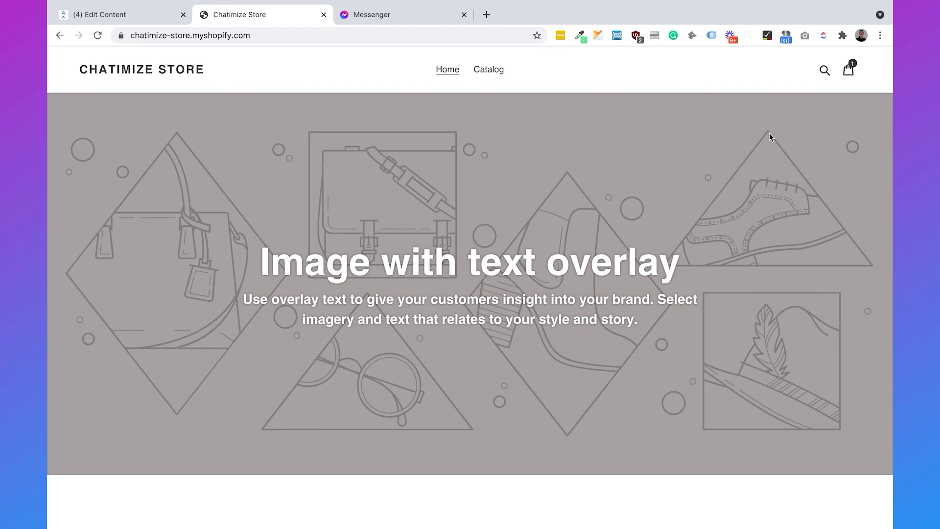
left_click(880, 35)
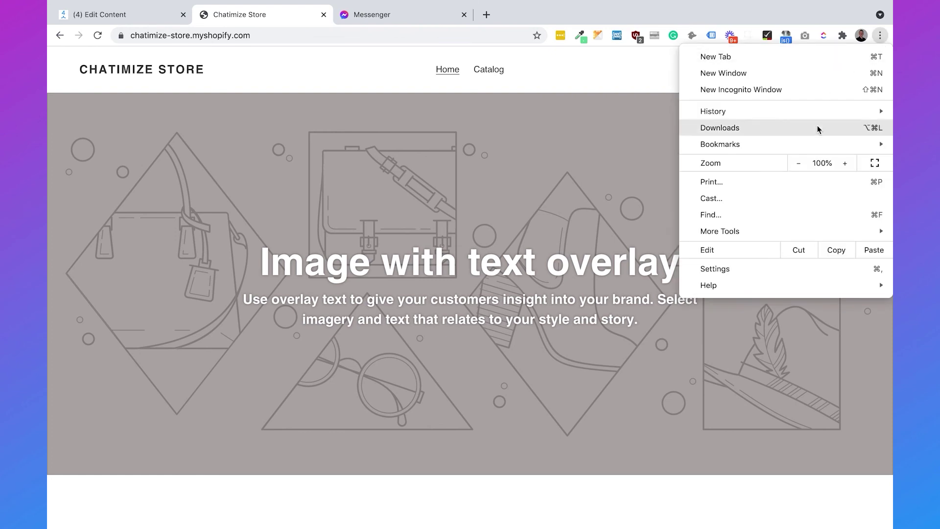
left_click(764, 270)
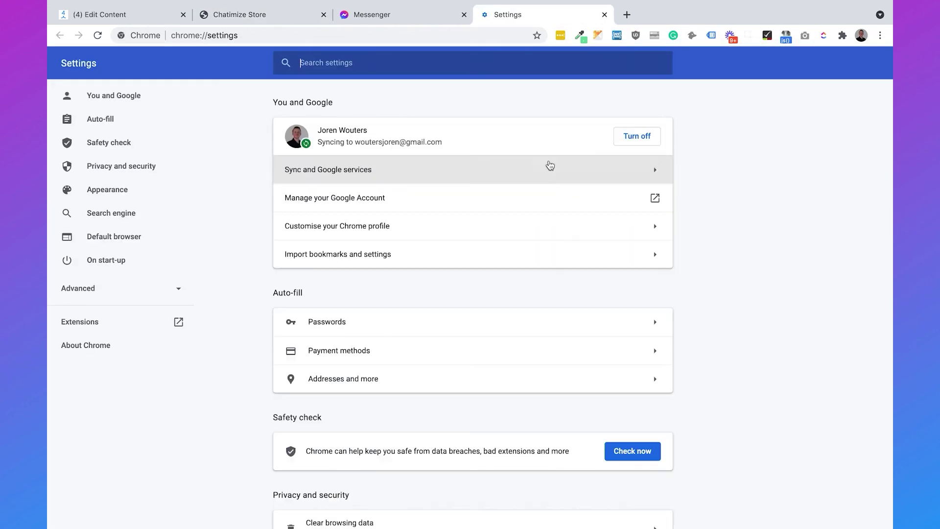
type("cookies")
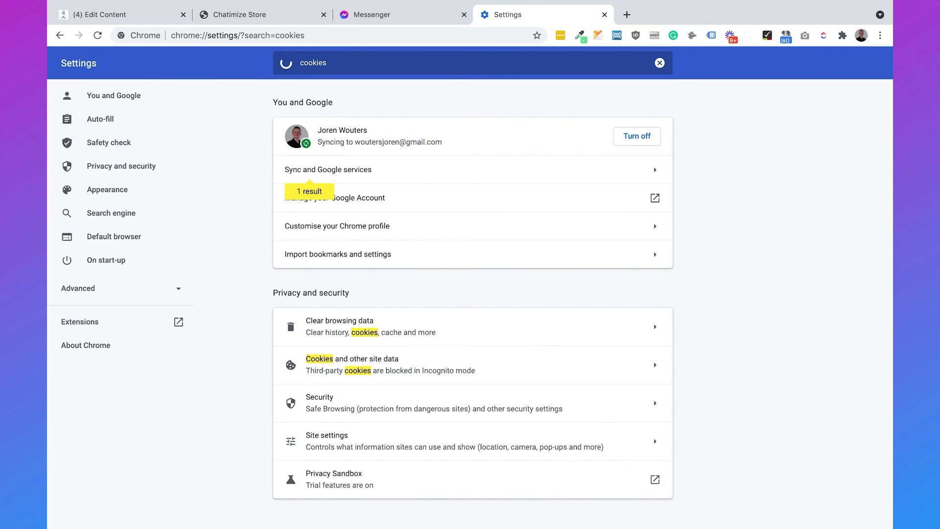
left_click(456, 372)
scroll(455, 372, "down", 5)
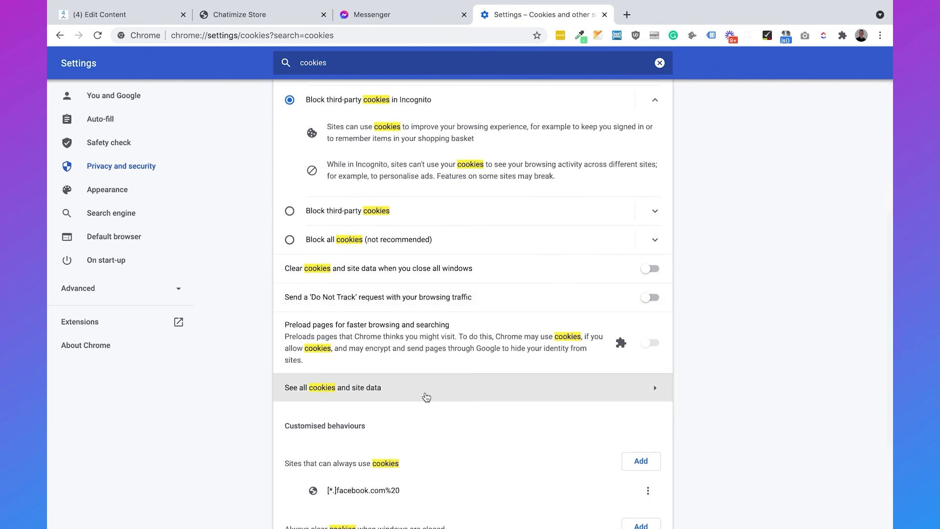
left_click(427, 397)
Filter the site data by "shopify" and delete the data of chatimize-store.myshopify.com.
left_click(611, 95)
type("shop")
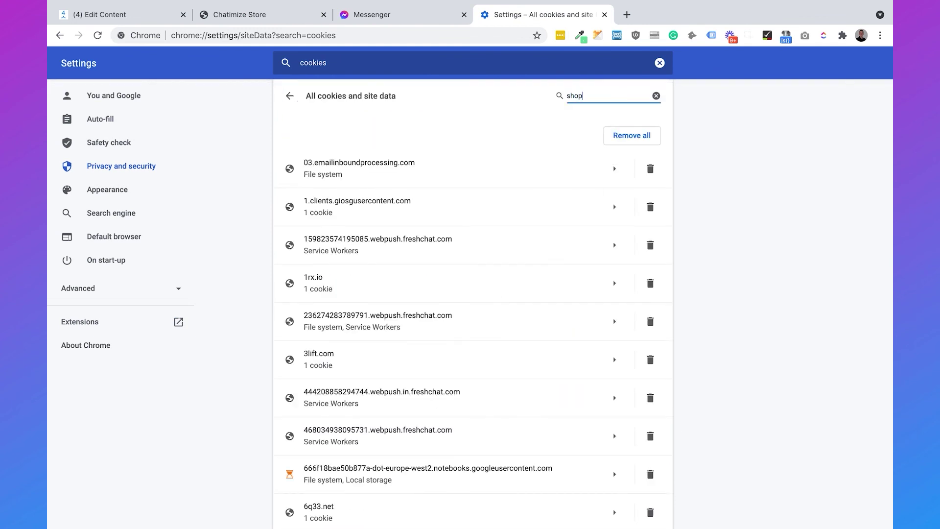
type("ify")
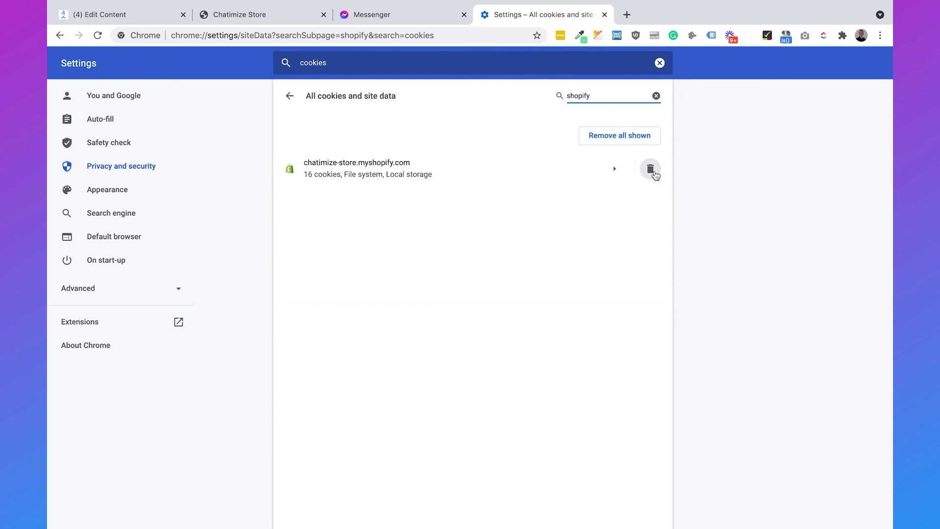
left_click(653, 171)
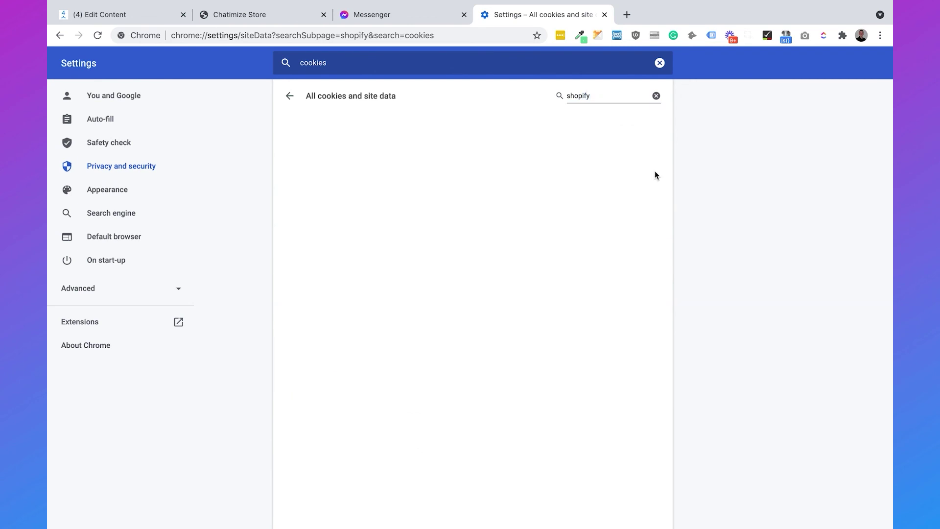
Reload the Chatimize Store home page and open the T-shirt product from the catalog.
left_click(260, 15)
left_click(266, 34)
key("Return")
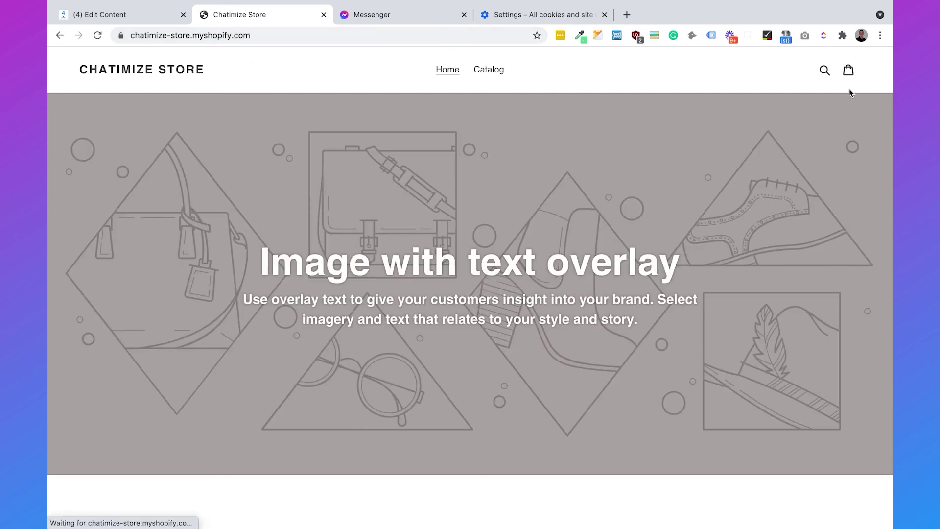
left_click(492, 72)
left_click(266, 338)
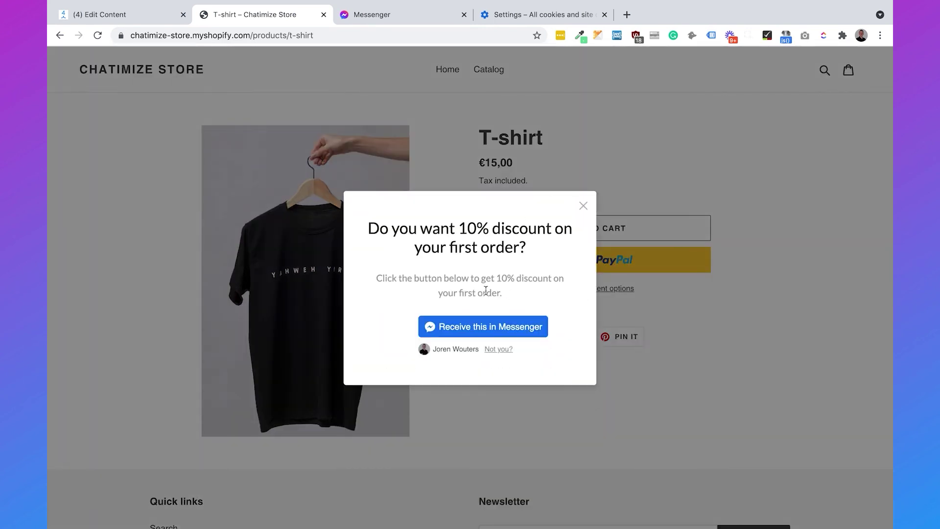
Request the 10% discount in Messenger from the store popup and follow the "Shop with 10% off" link in the chat.
left_click(477, 320)
left_click(420, 18)
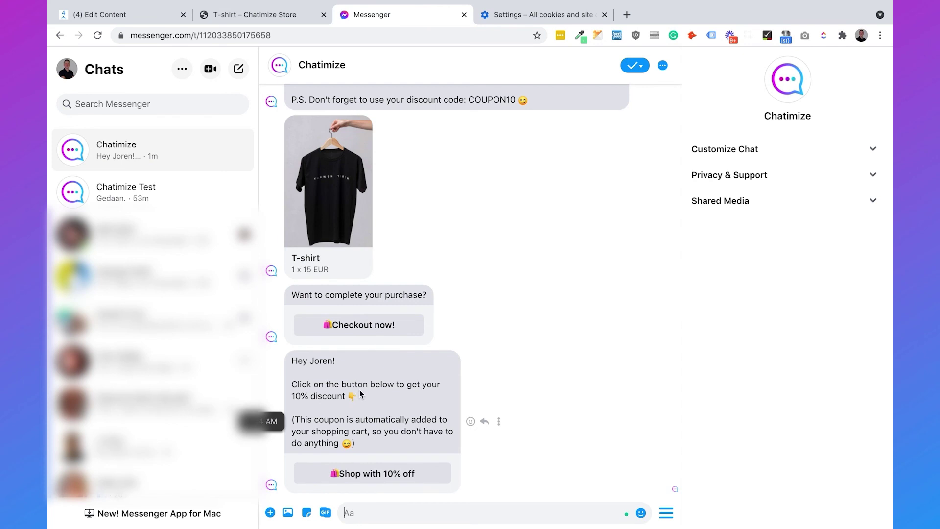
left_click(371, 472)
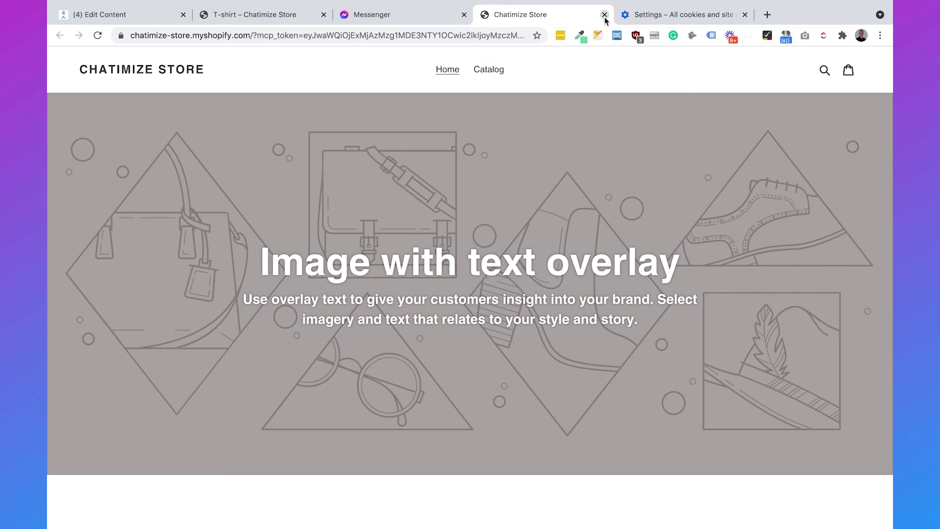
Close the open store pages and follow the "Go to product" link of the browse reminder in the Messenger chat.
left_click(604, 14)
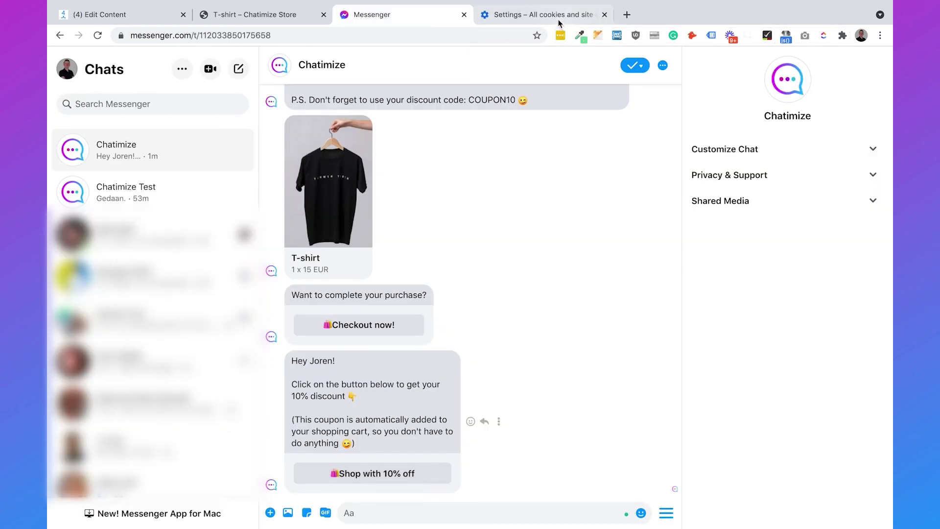
left_click(289, 16)
left_click(323, 14)
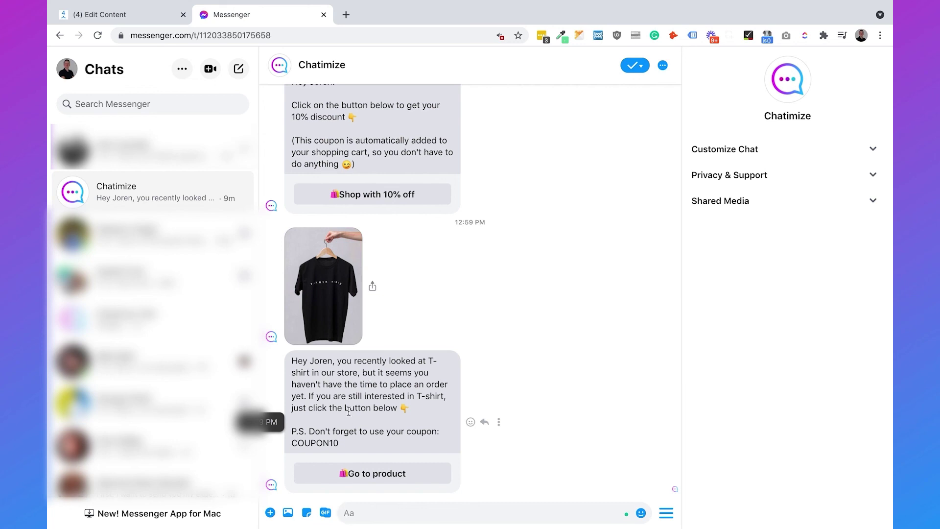
left_click(397, 474)
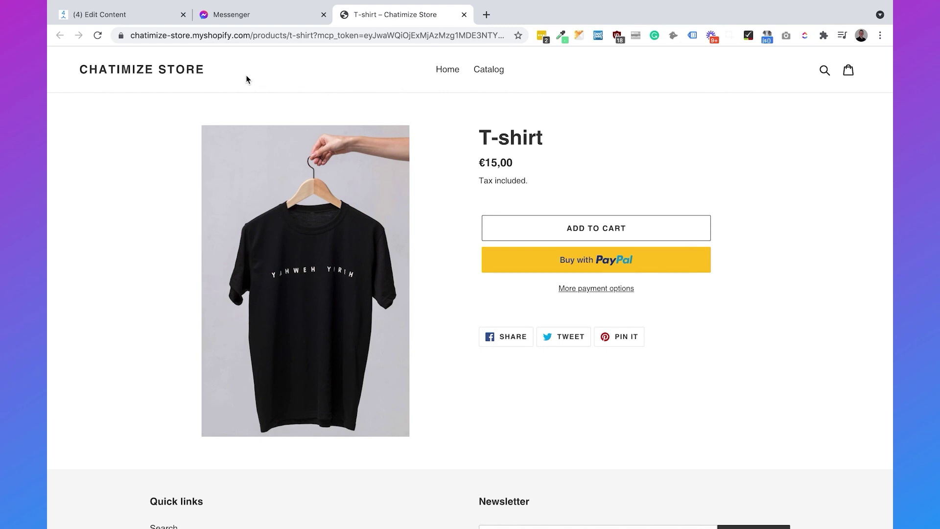
Return to ManyChat and open the Messenger settings at the Facebook permissions and page connection options.
left_click(155, 22)
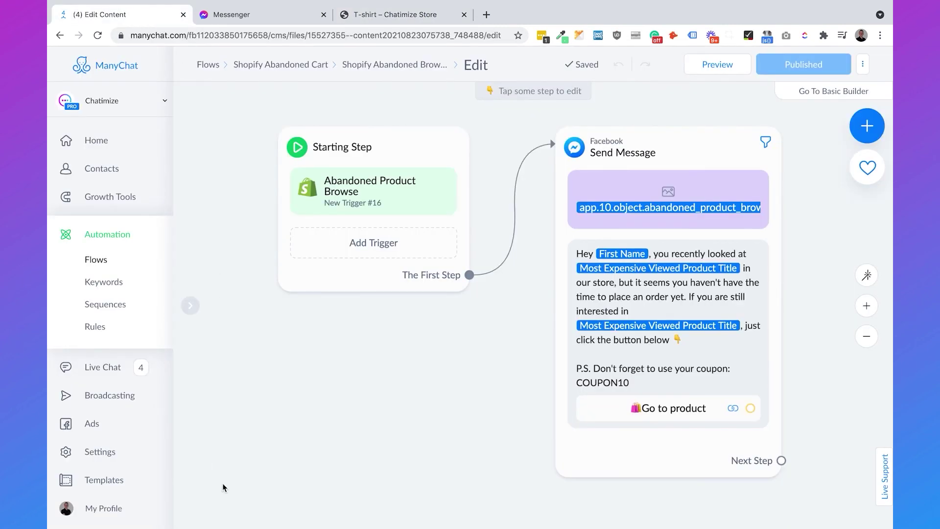
left_click(131, 458)
left_click(233, 286)
scroll(405, 315, "down", 15)
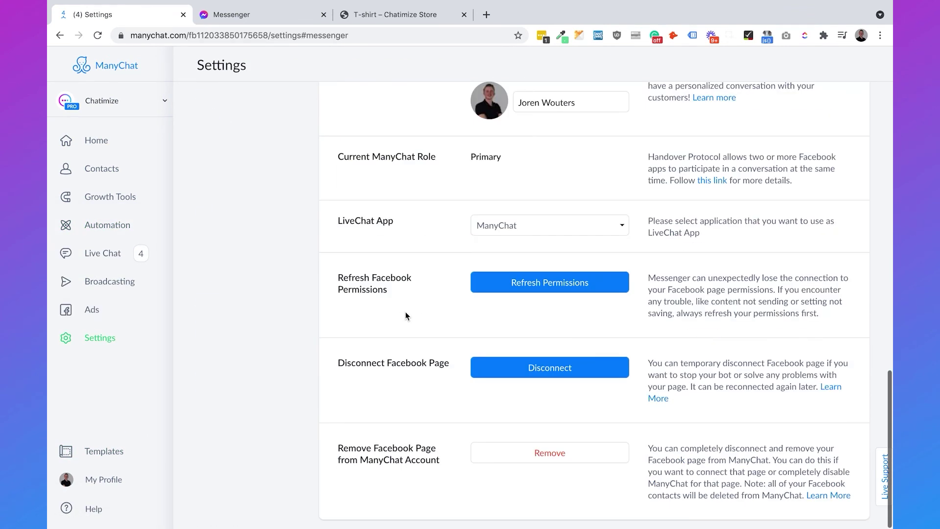